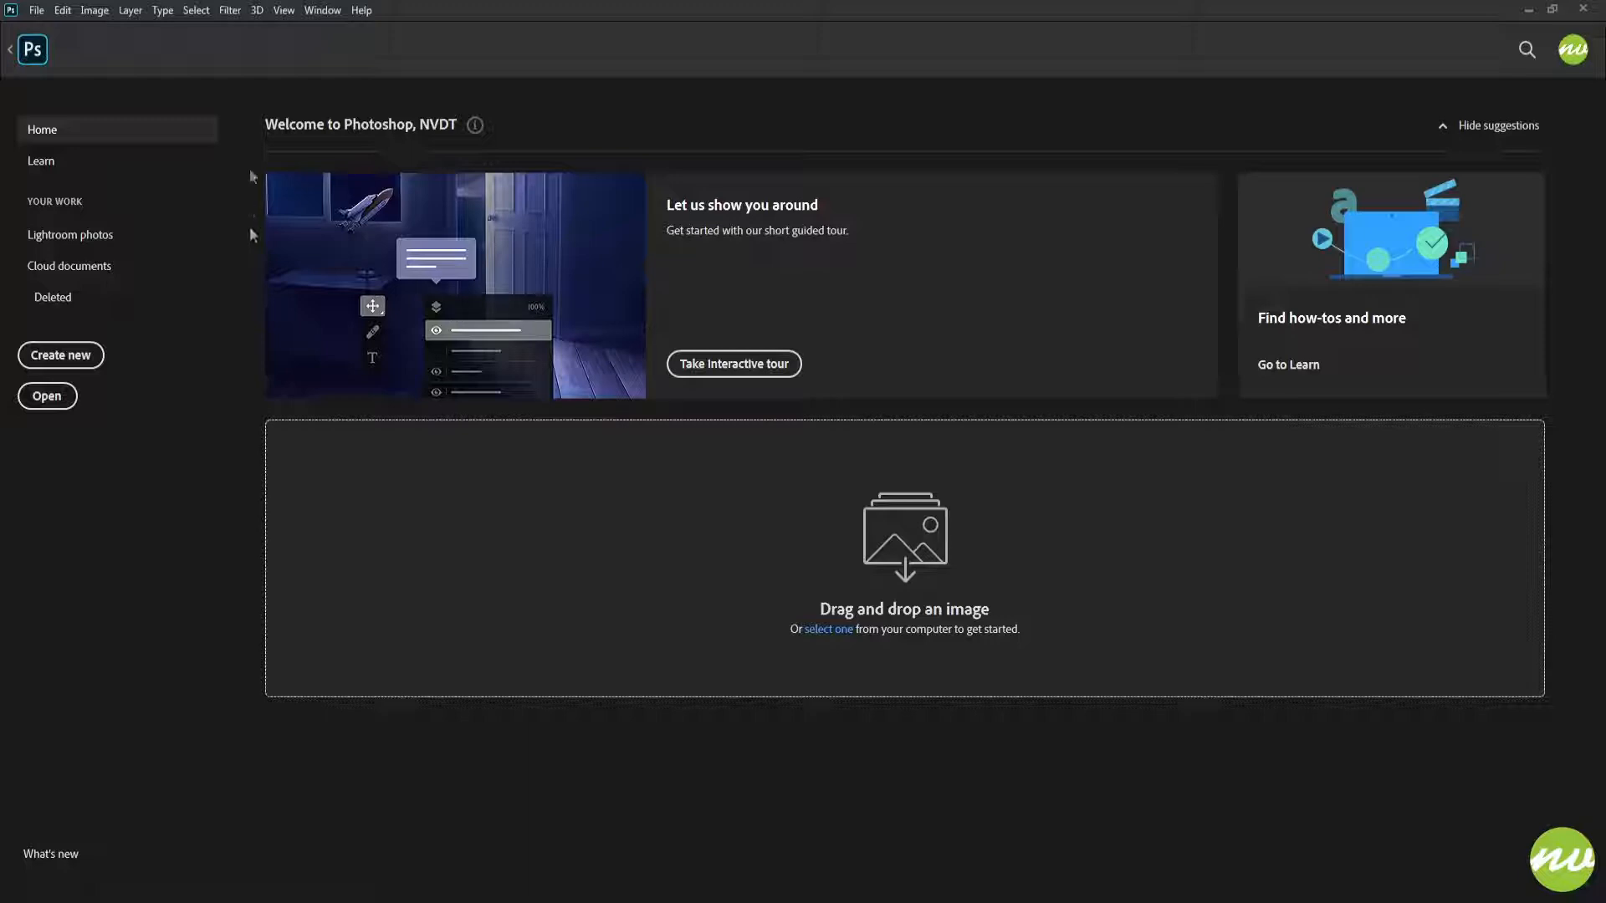
Step: Look through the three open stream photos in the workspace, ending on the moss covered rocks image
left_click(33, 52)
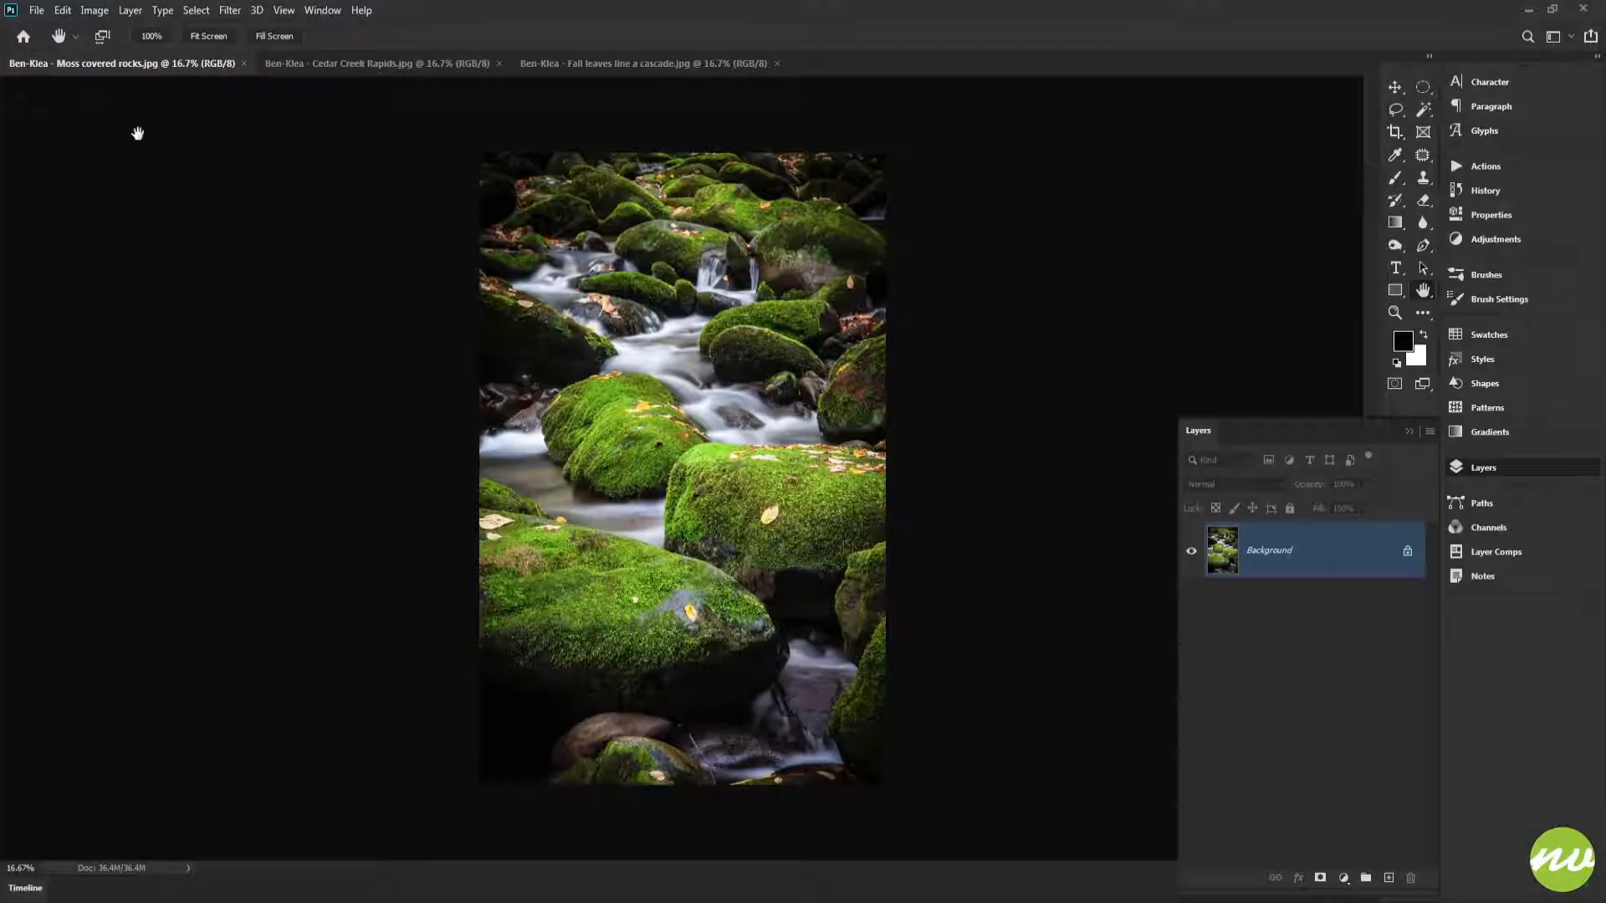
left_click(346, 64)
left_click(582, 70)
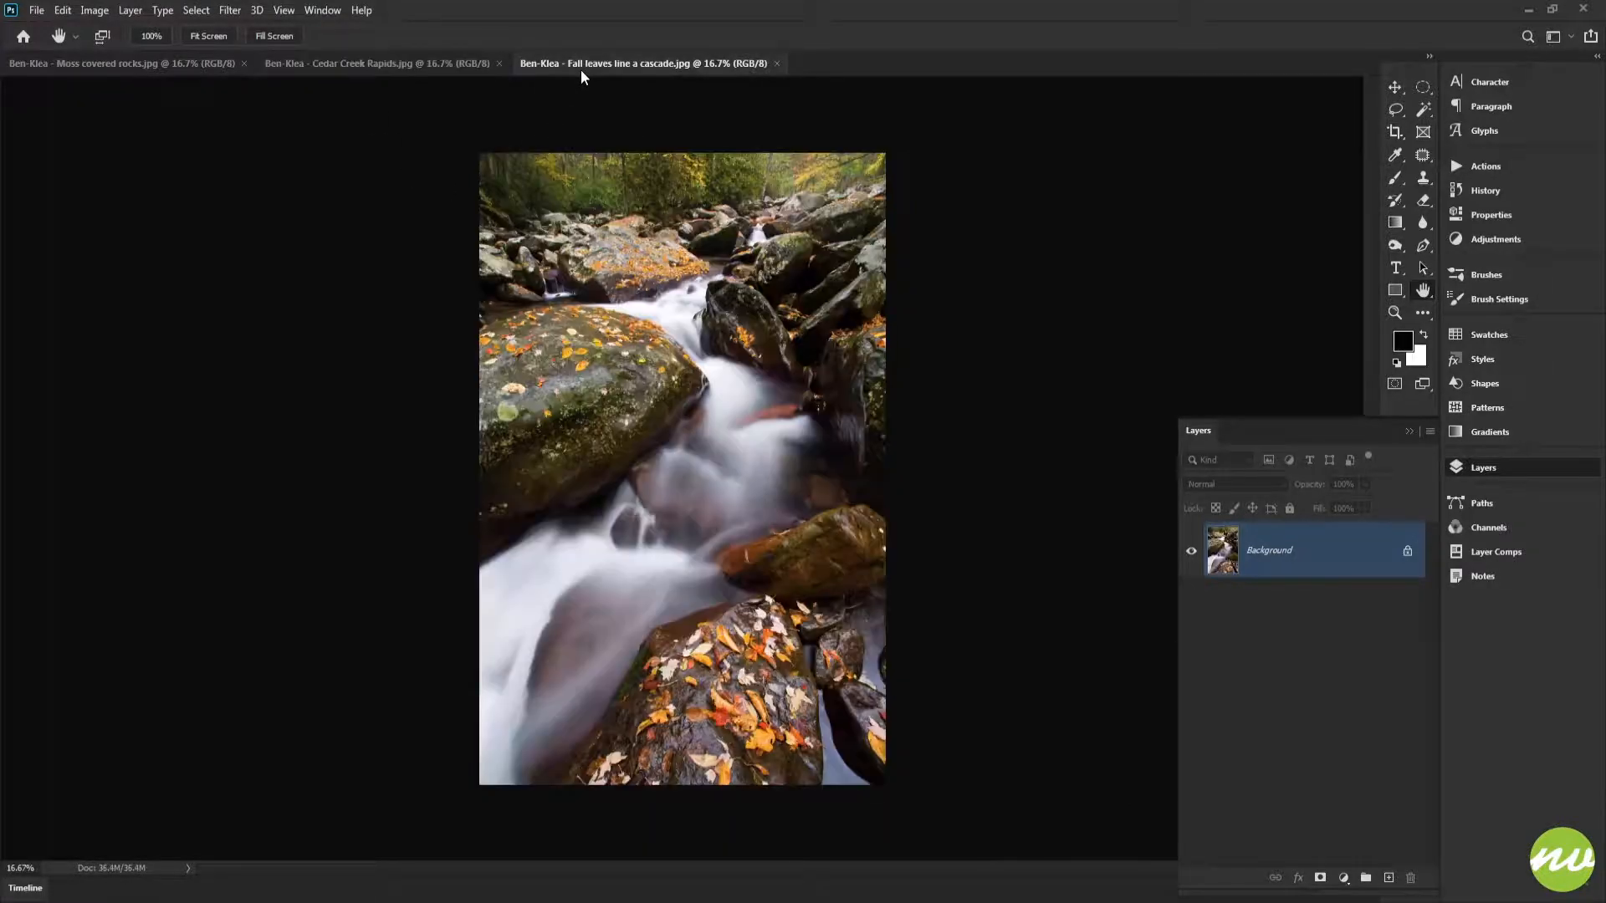
left_click(167, 63)
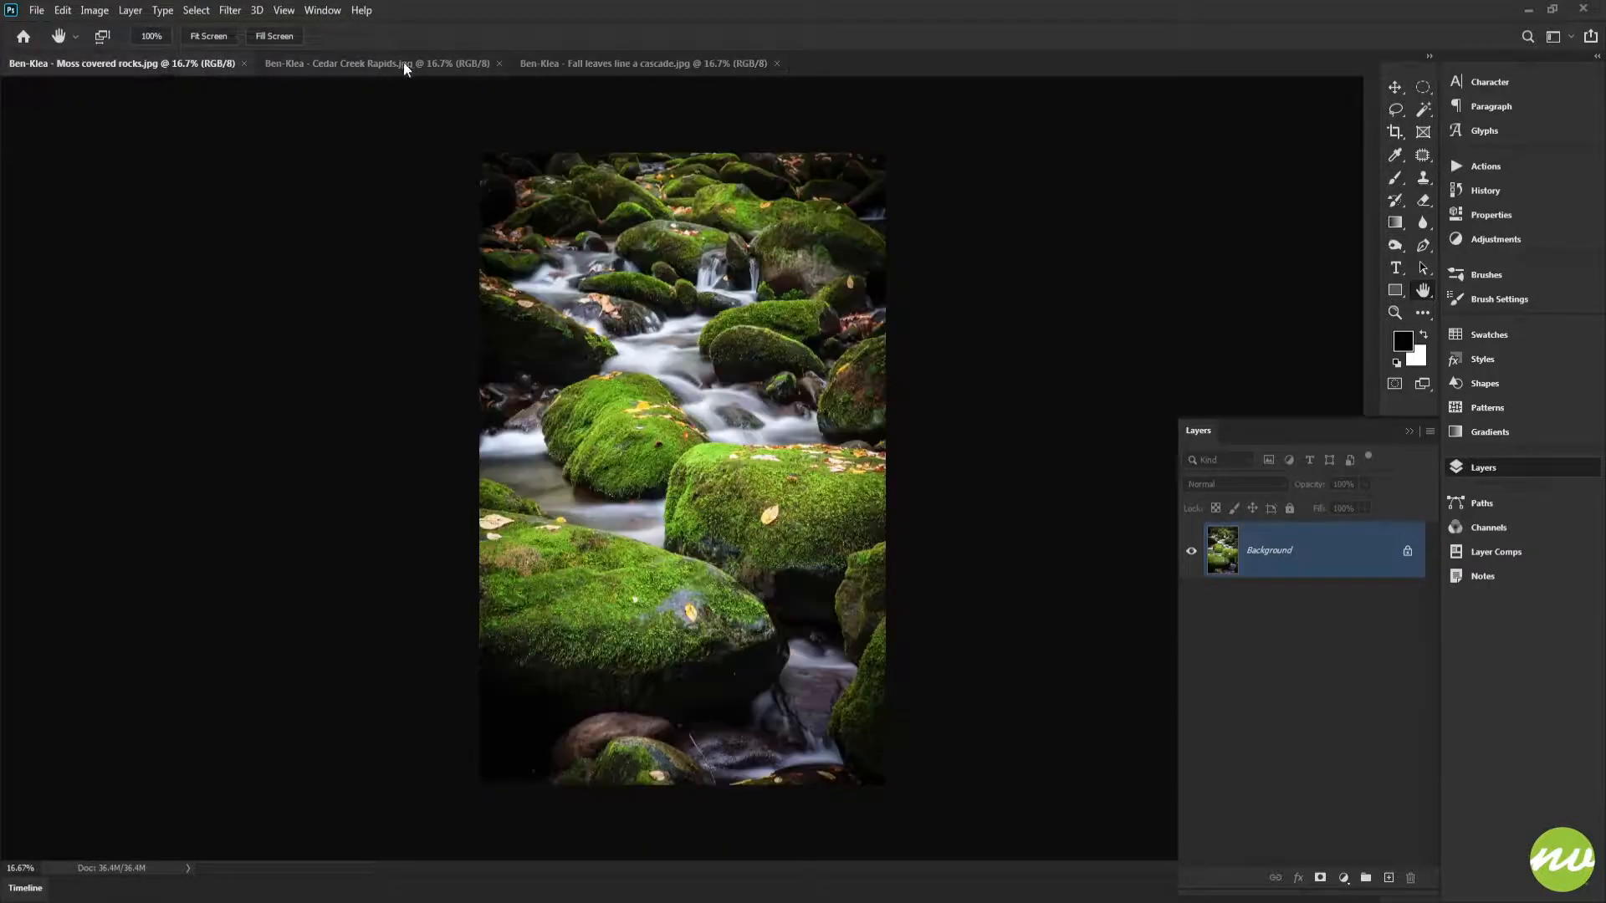
Step: Create a 4096 × 2160 px, 300 ppi document with a white background, named "Picture Frame Centerpiece"
left_click(37, 10)
left_click(50, 33)
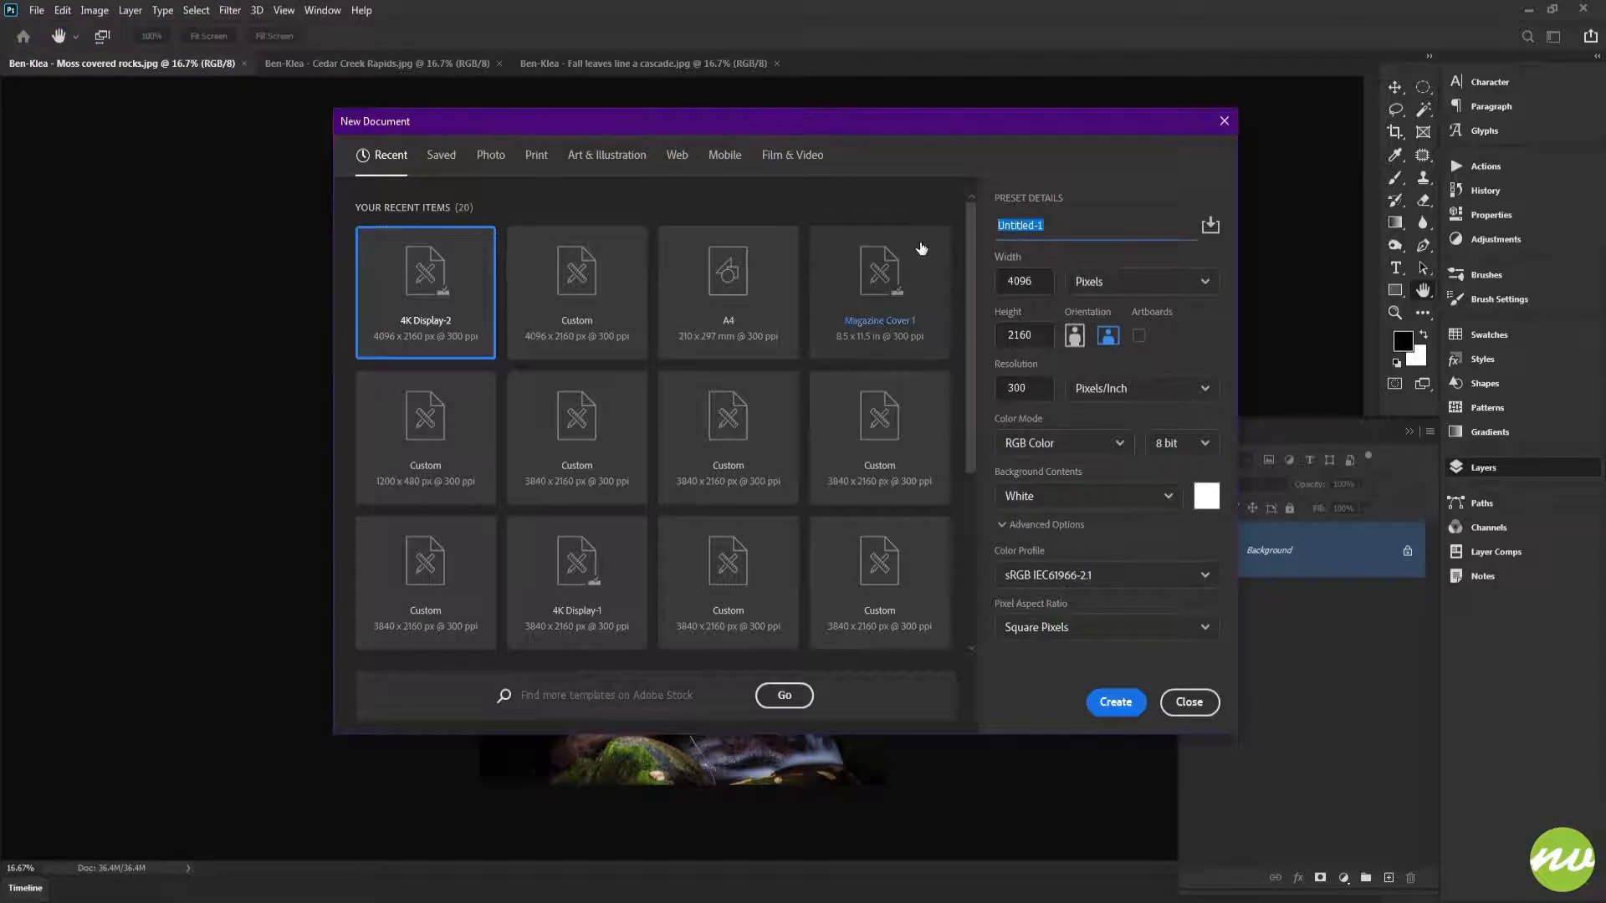
type("Picture Frame Centerpiece")
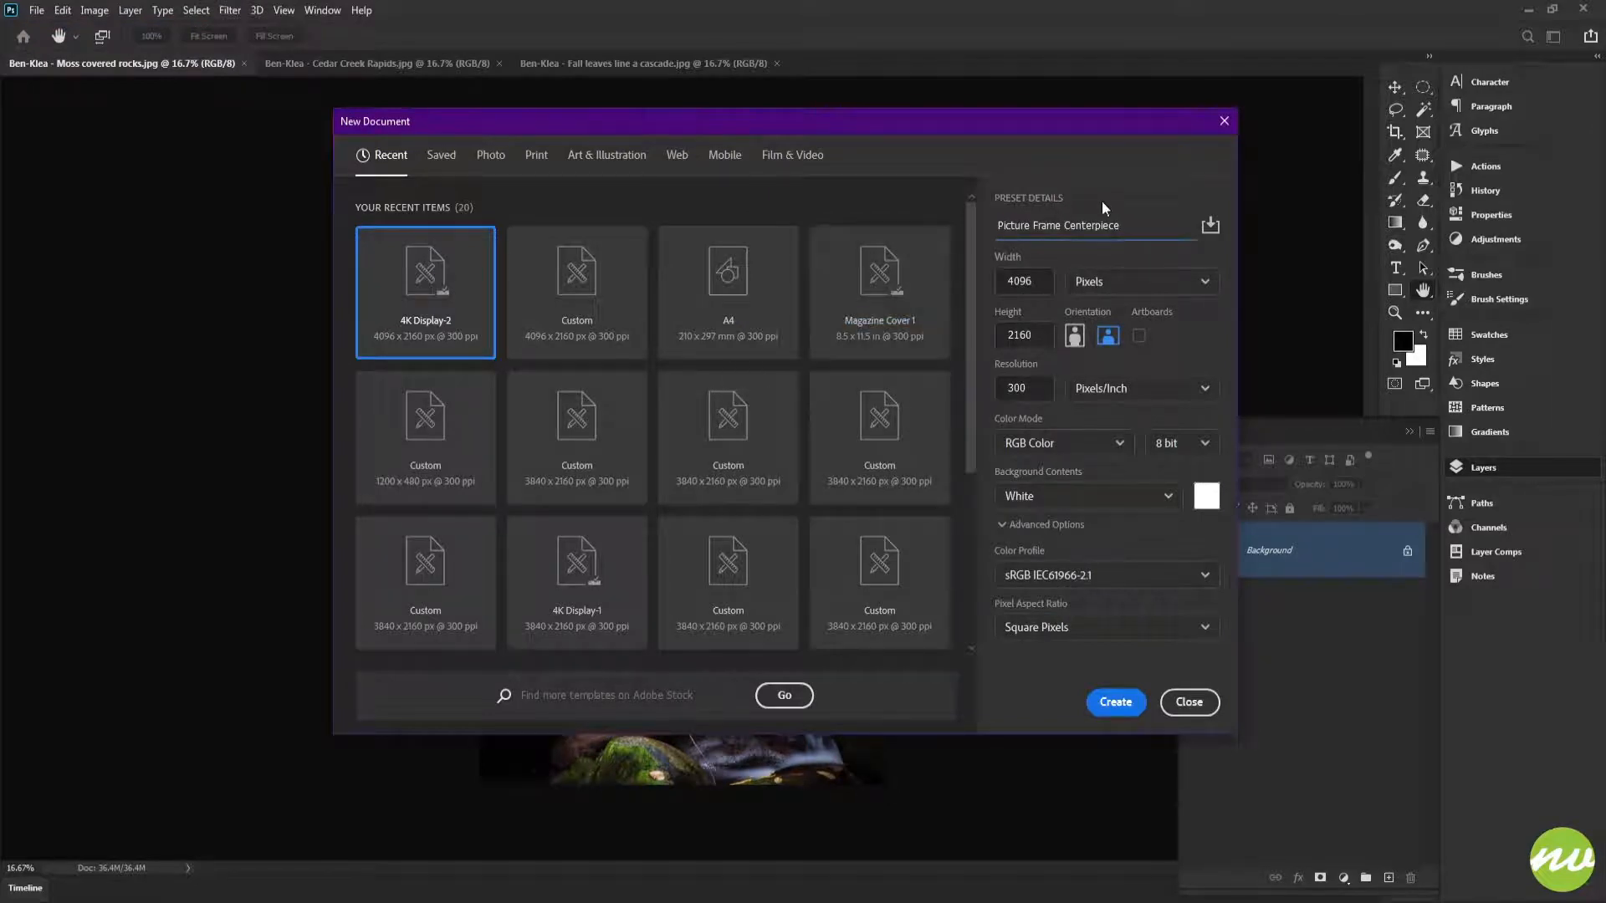
left_click(1114, 703)
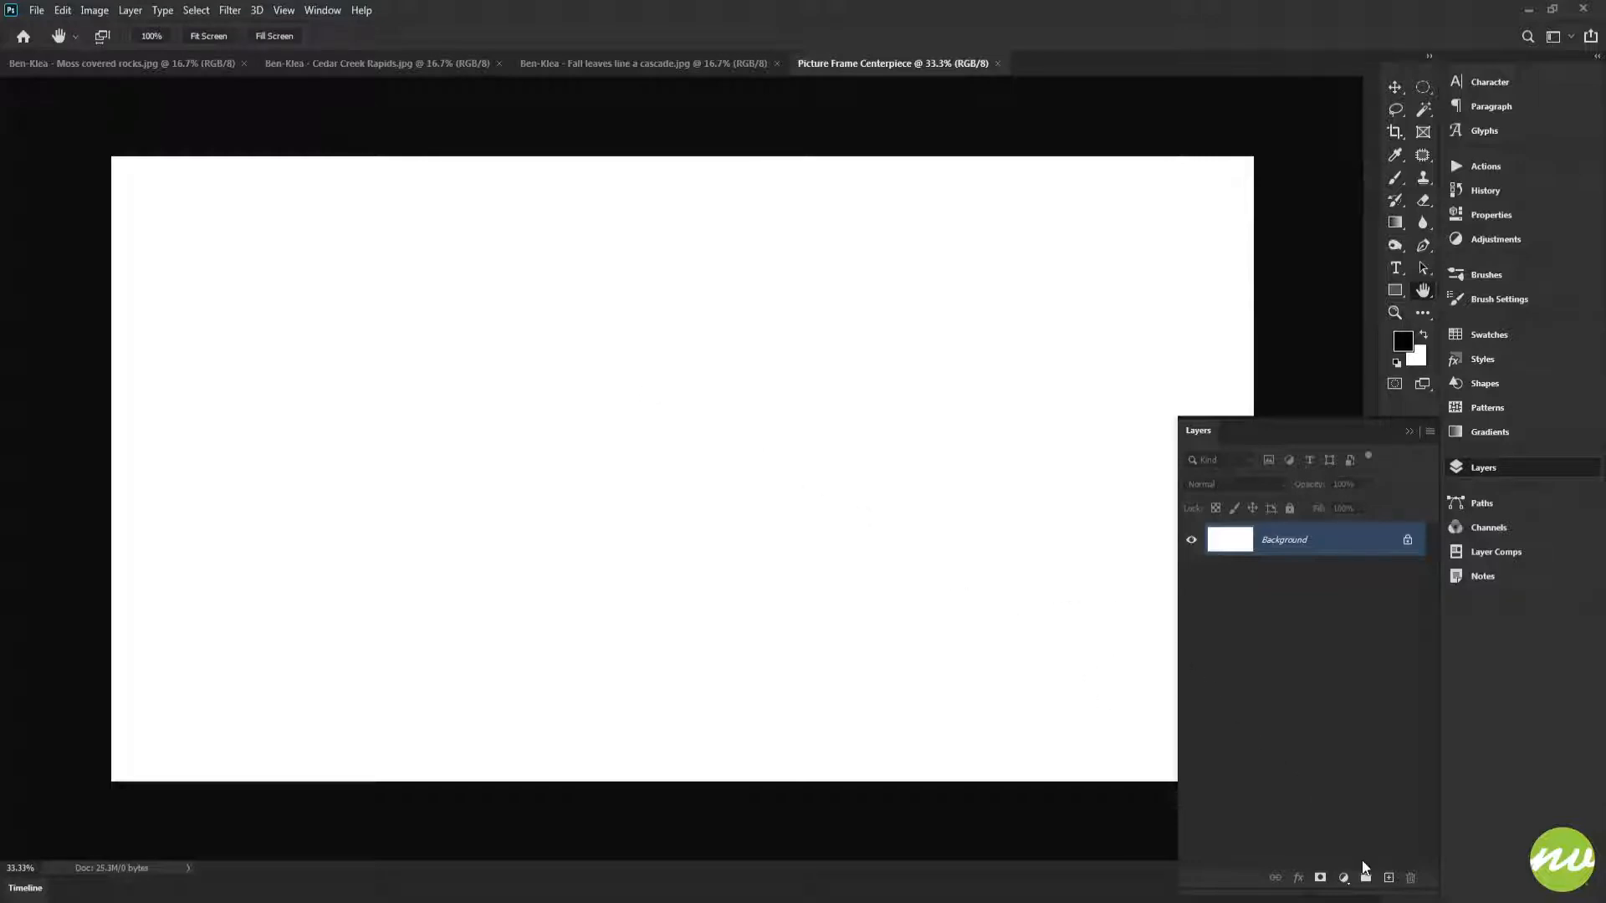
Step: Create a new layer group named "Frame" above the Background layer
left_click(1365, 879, "alt")
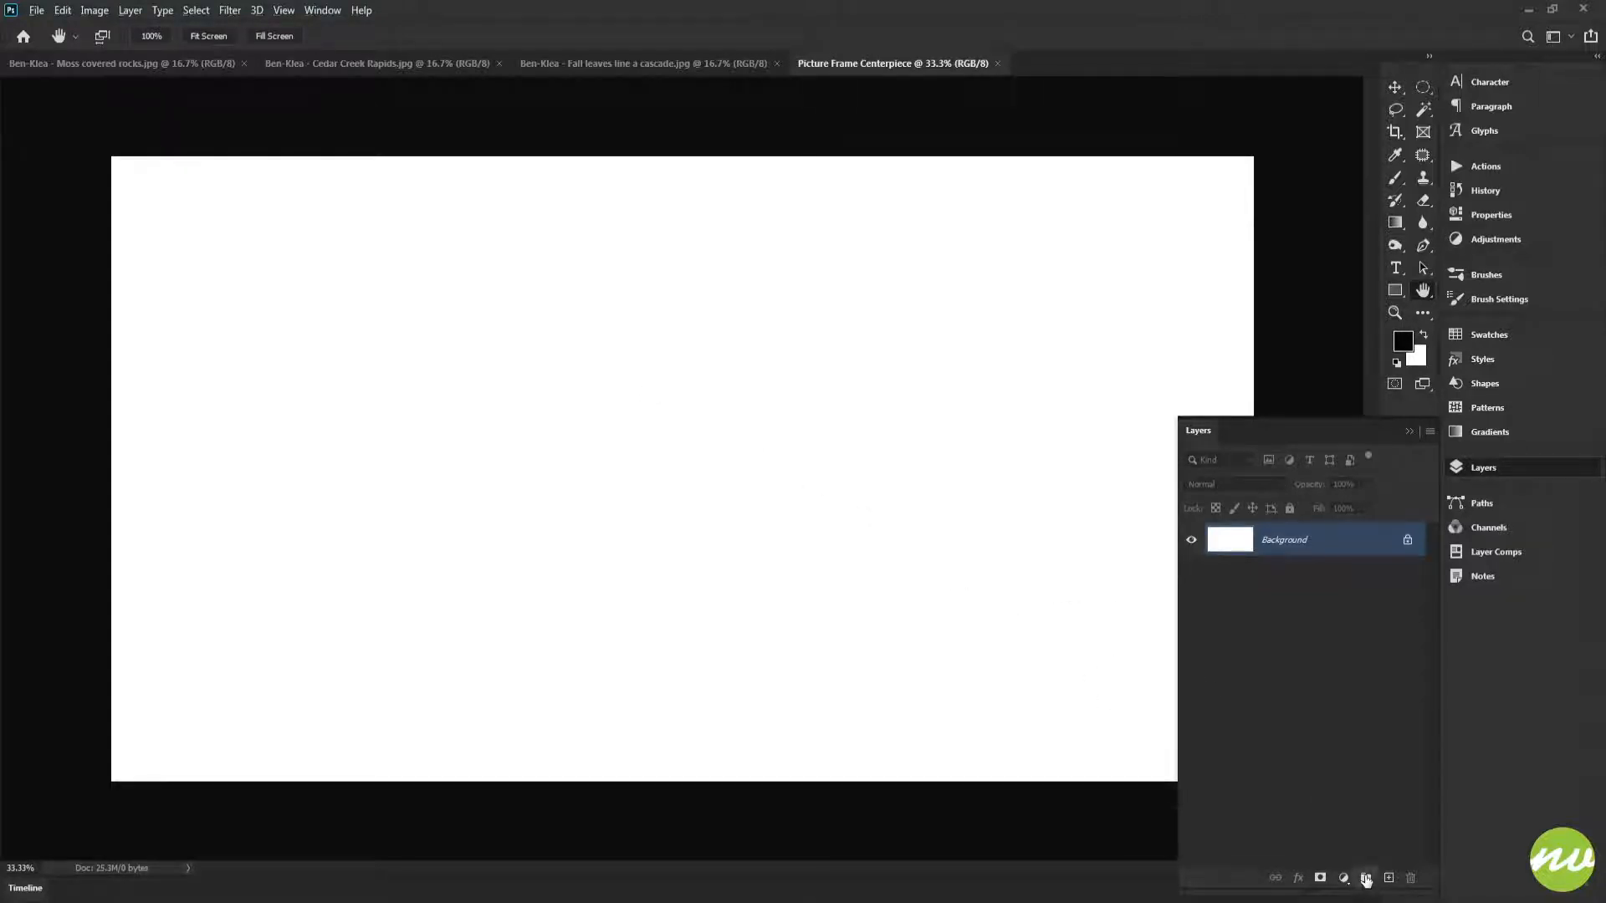
type("Frame")
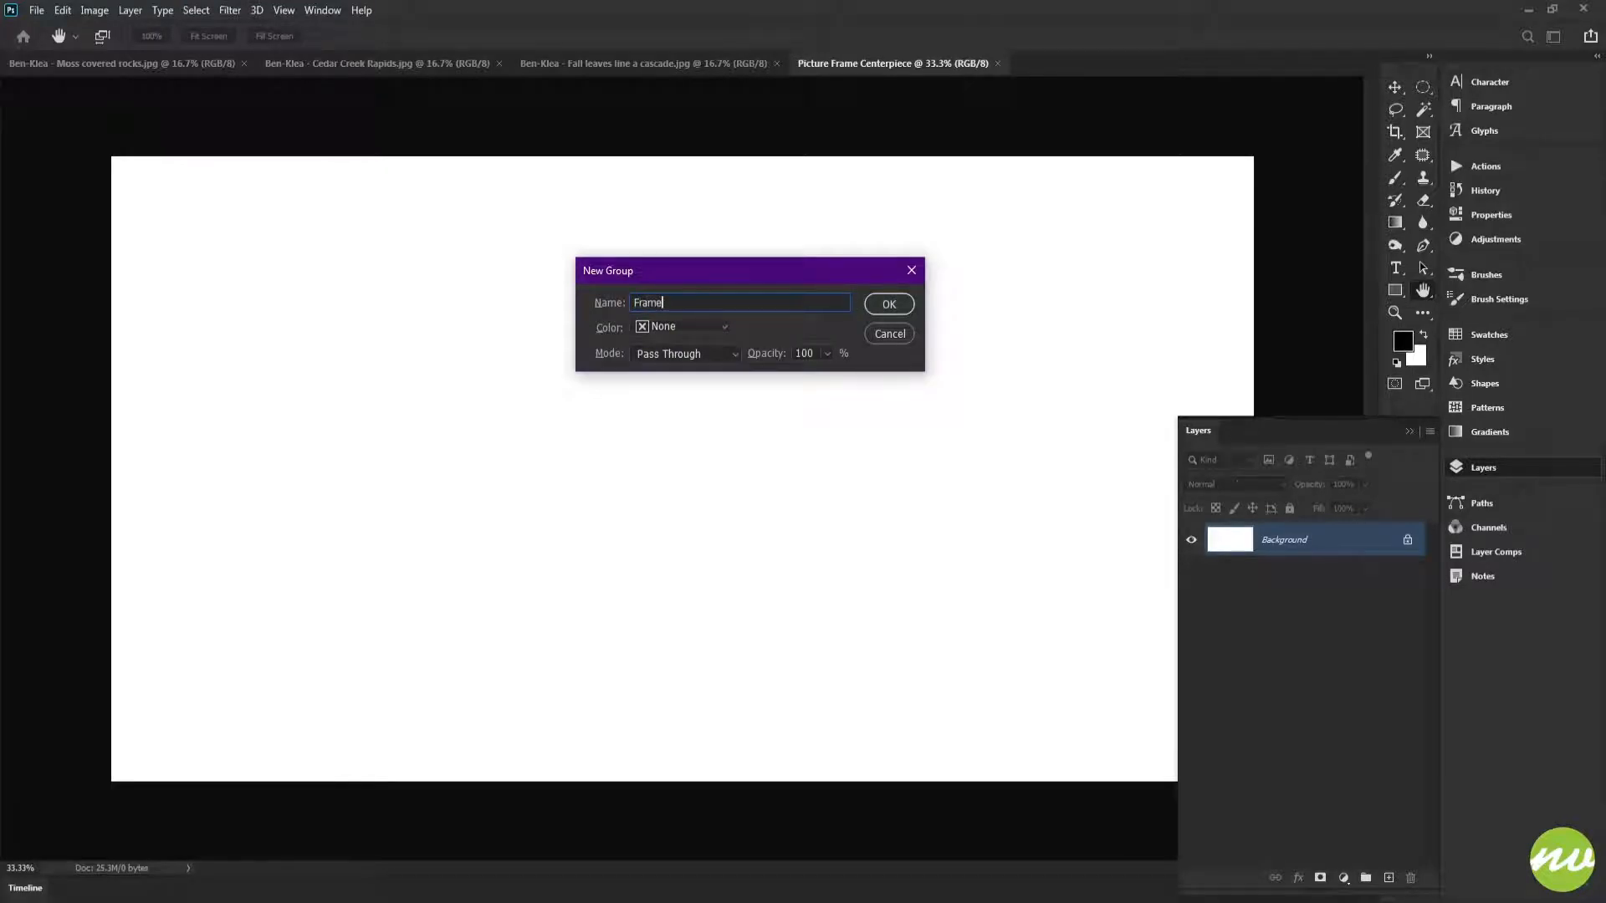
key("Return")
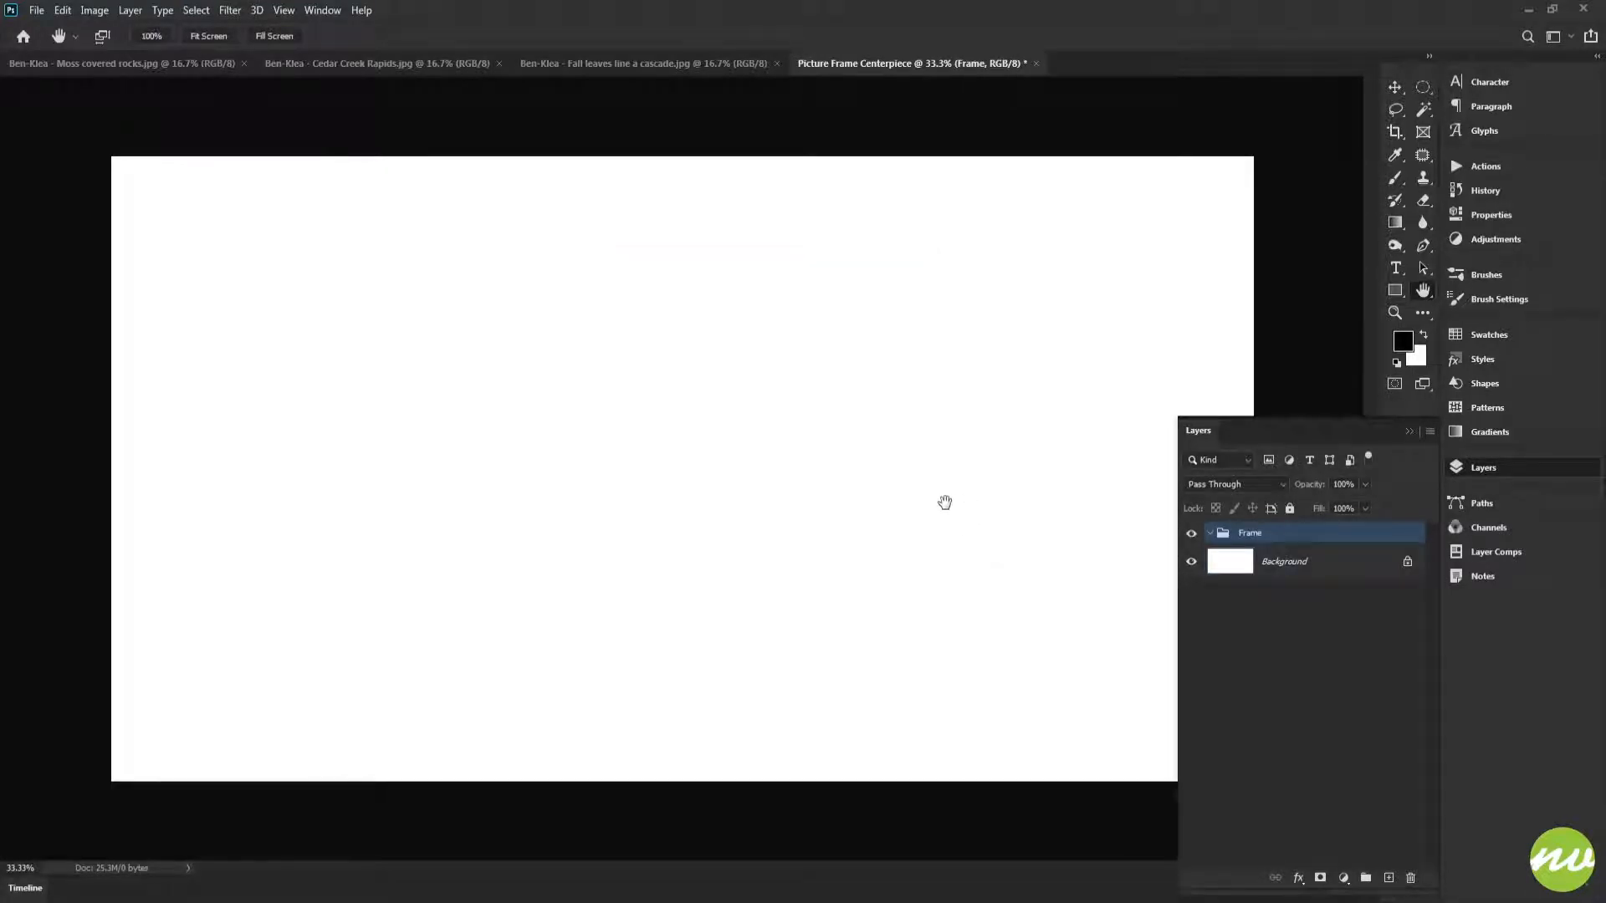
Step: Draw a tall black rectangle shape of about 1072 × 1830 px near the canvas's left edge with the Rectangle tool
key("u")
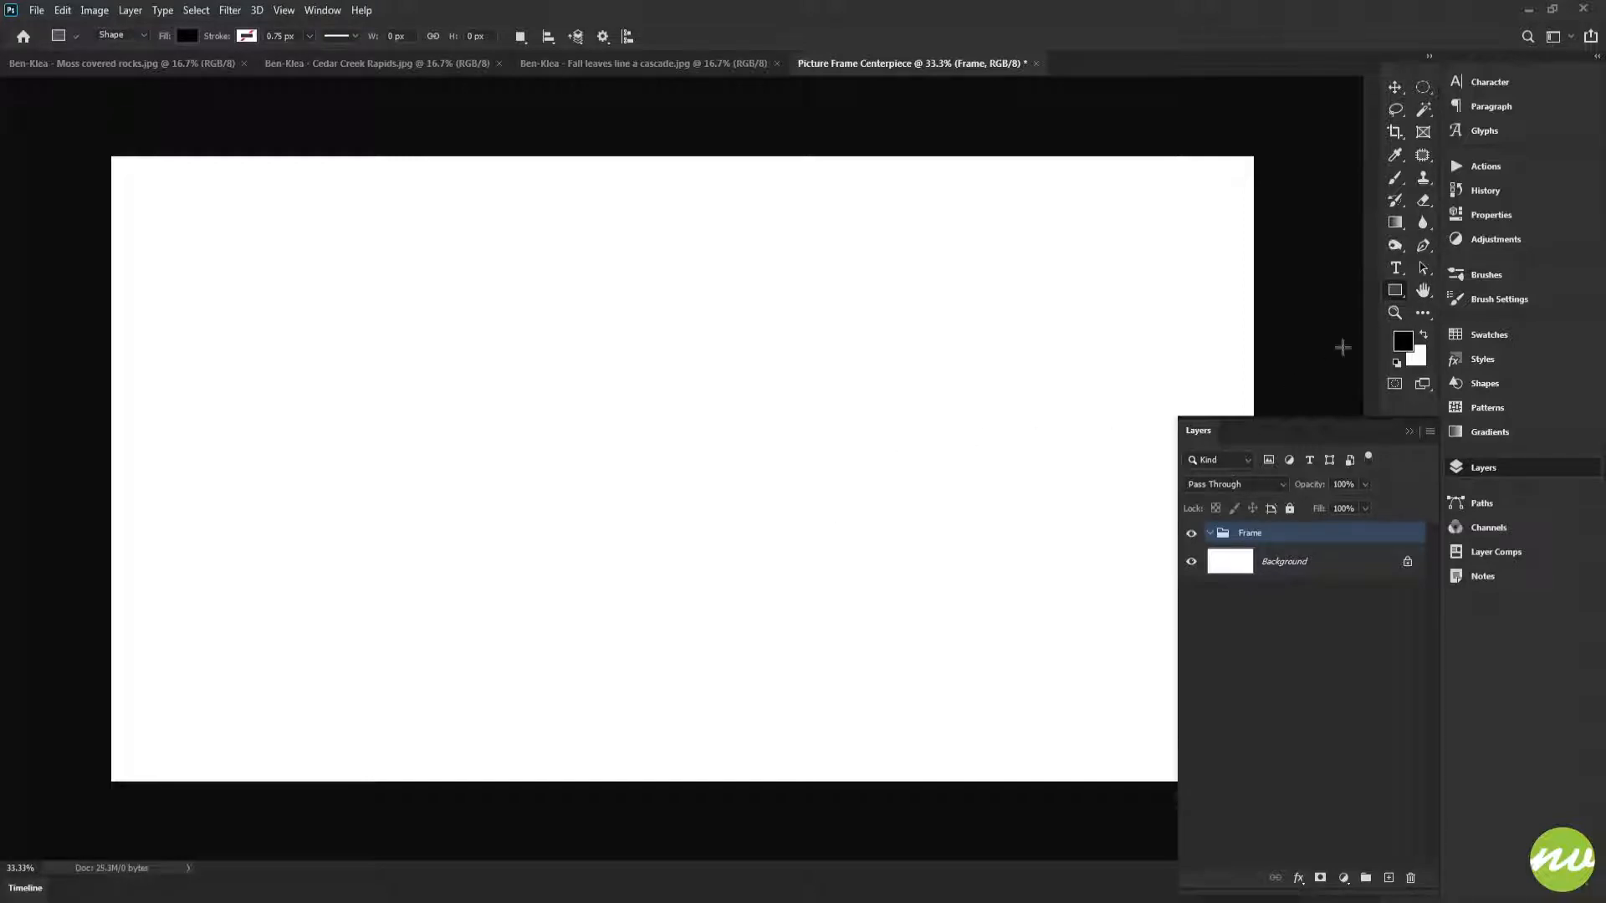
right_click(1395, 292)
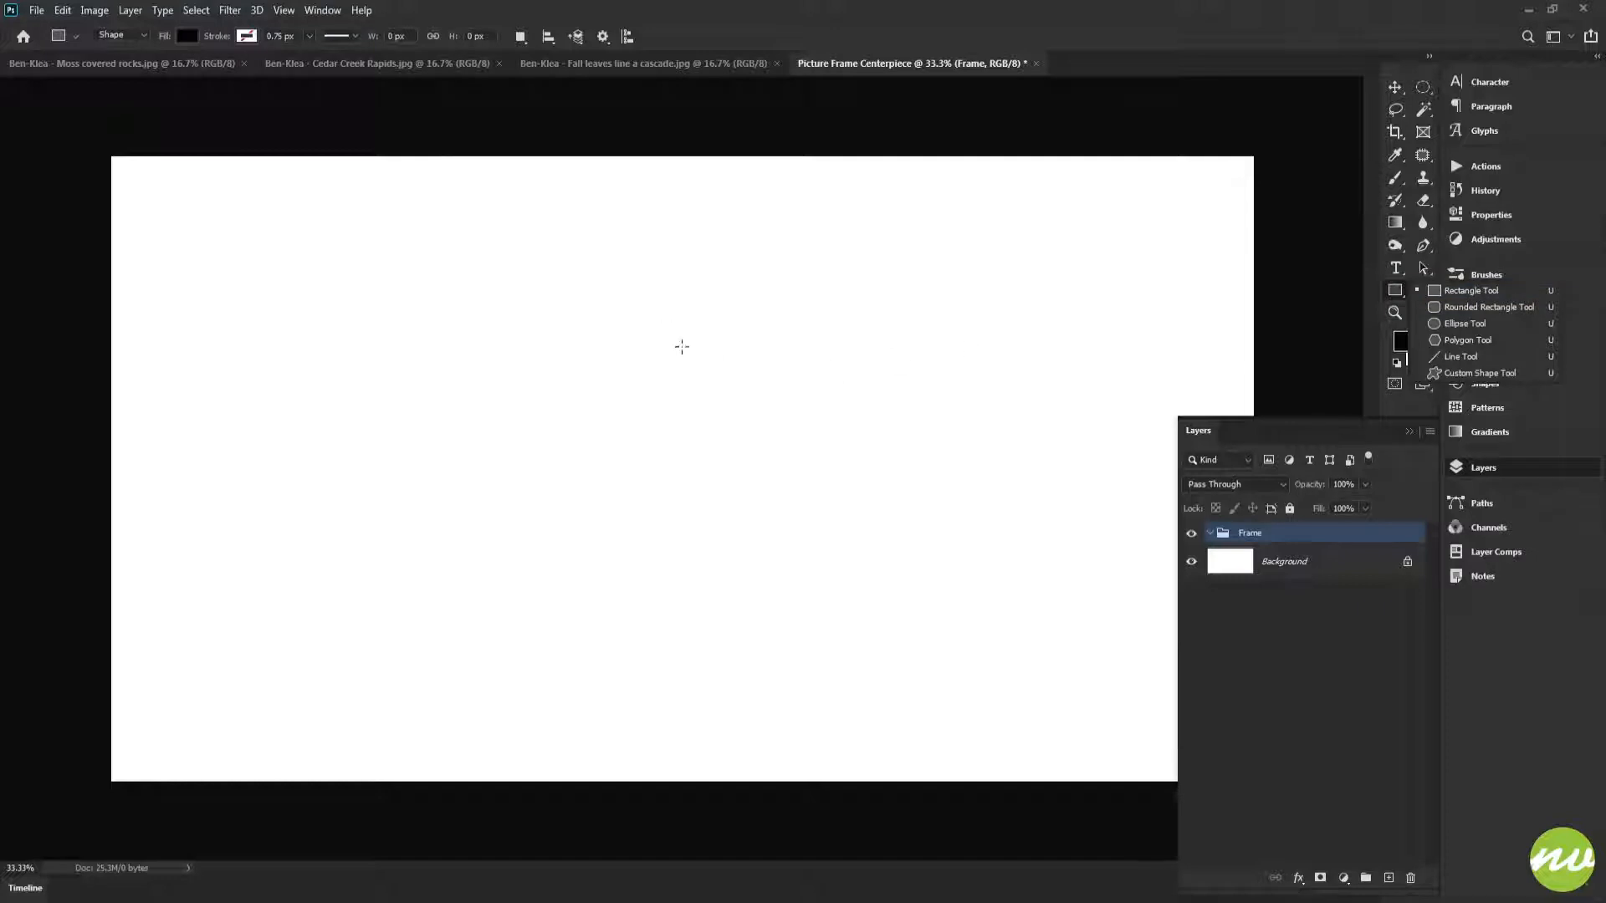
left_click(709, 37)
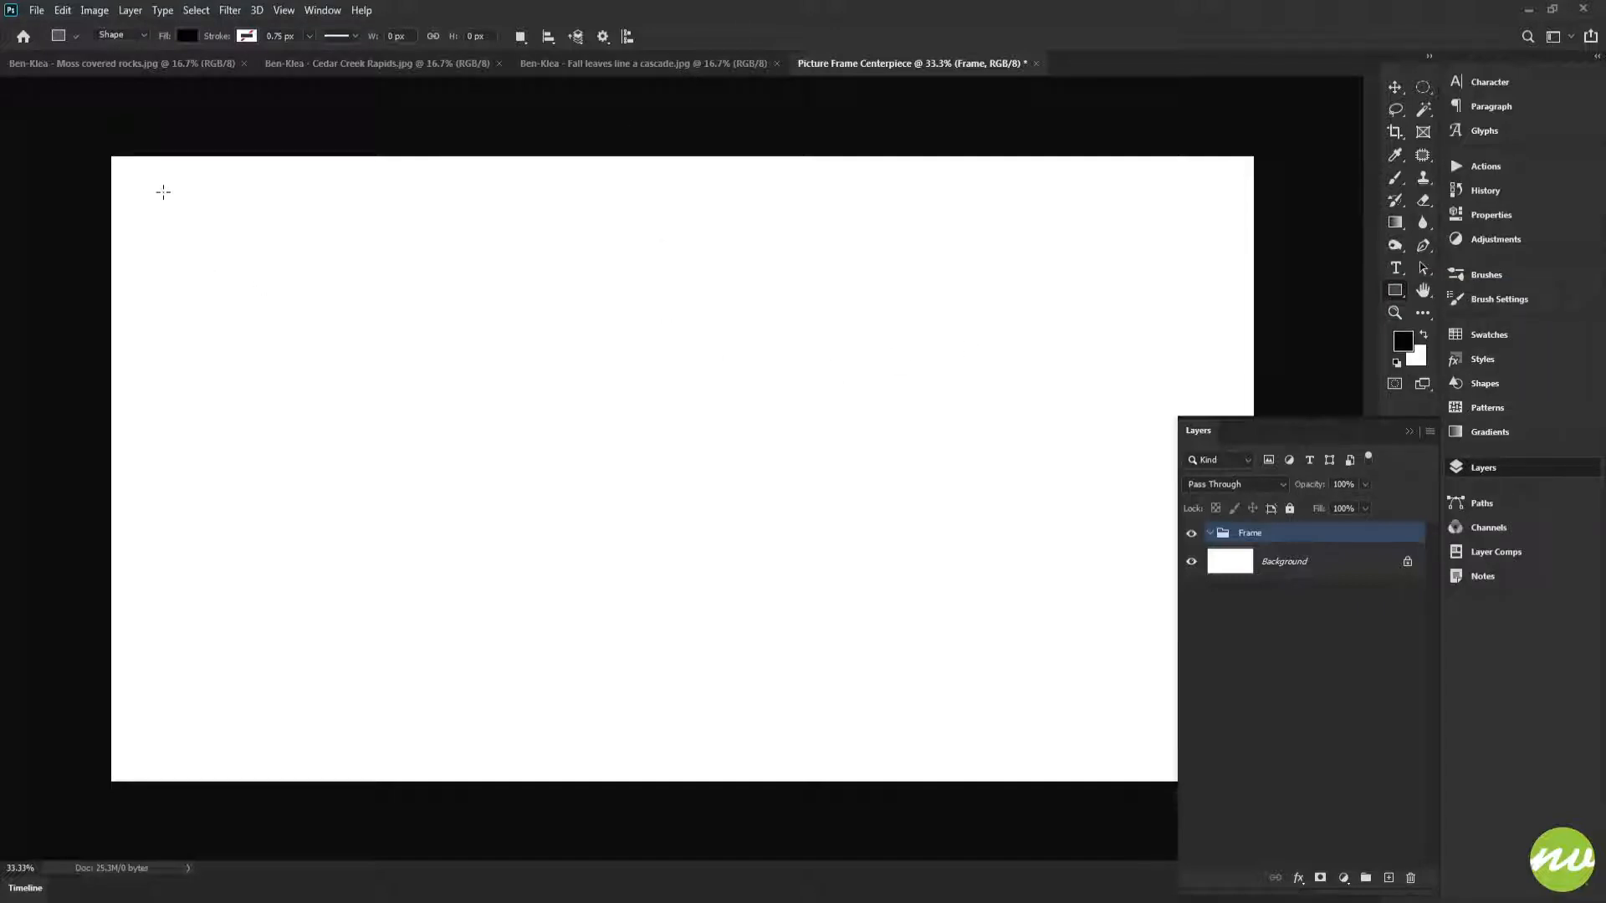
left_click_drag(163, 192, 462, 721)
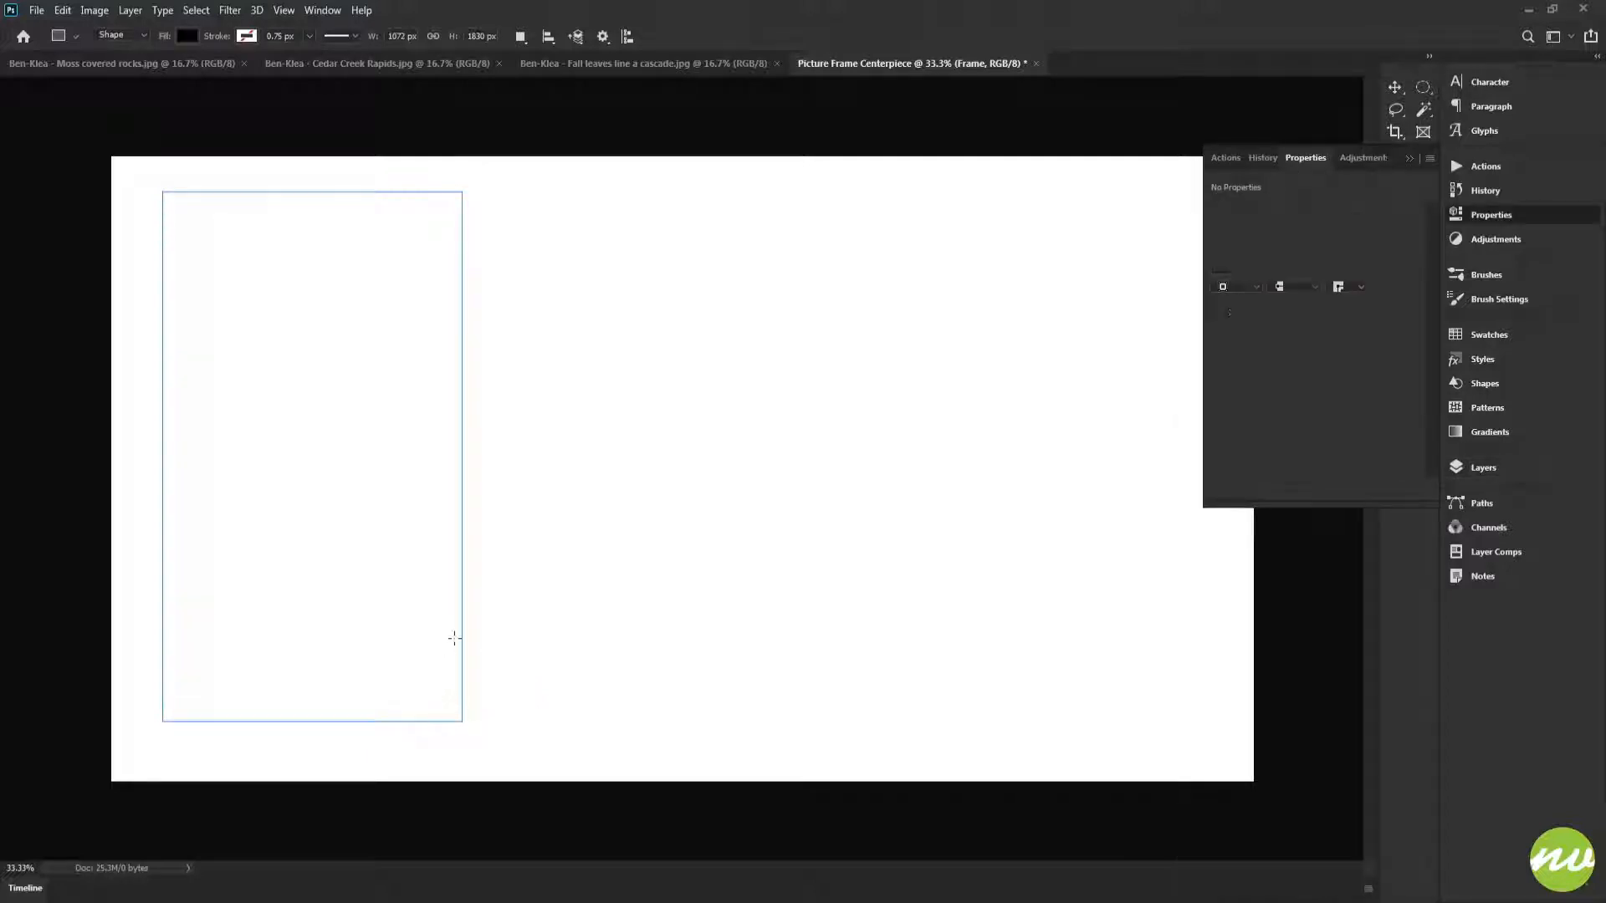
Step: Rename the new rectangle layer as "Frame 1"
left_click(1487, 471)
double_click(1303, 562)
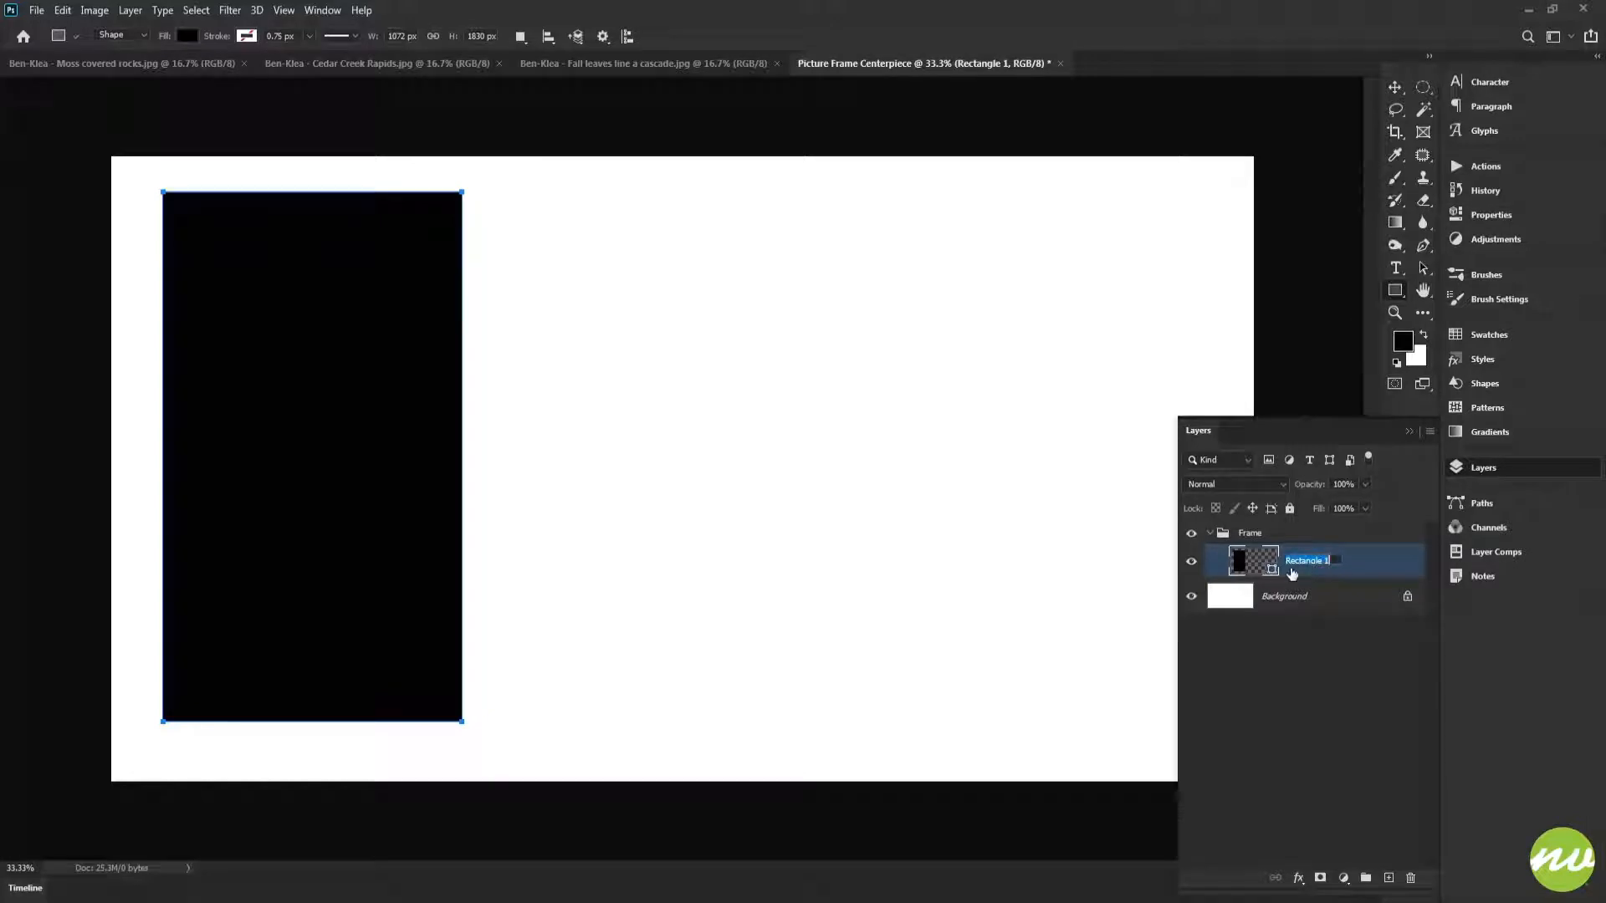
type("Frame")
key("Return")
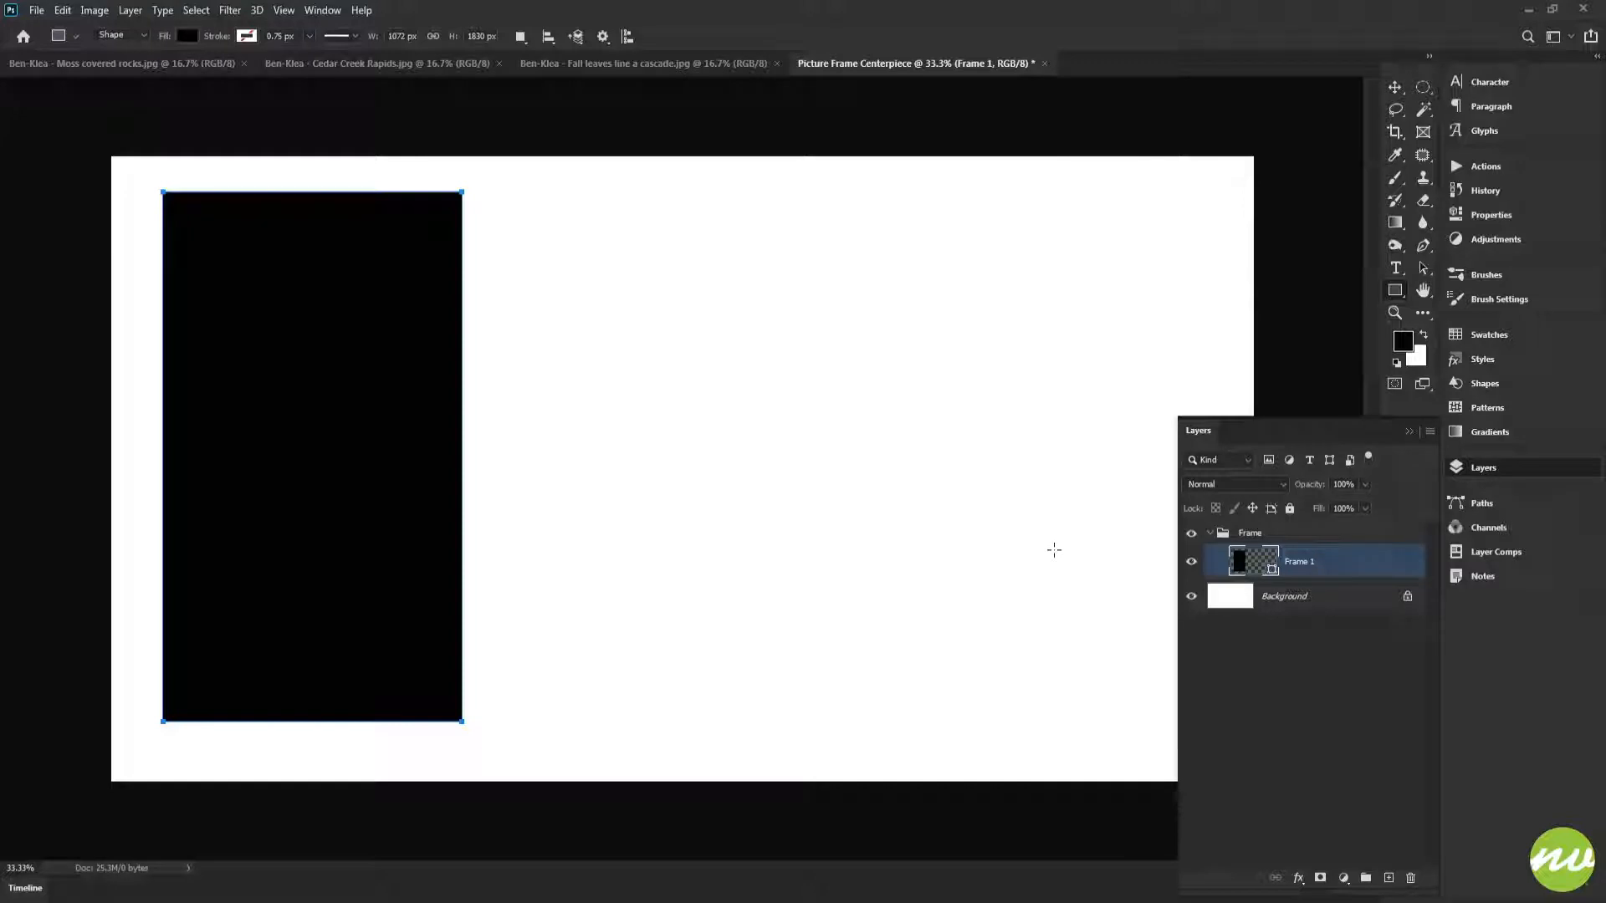
Step: Duplicate the Frame 1 layer twice and move each copy down in the stack so both copies sit beneath the original
key("ctrl+j")
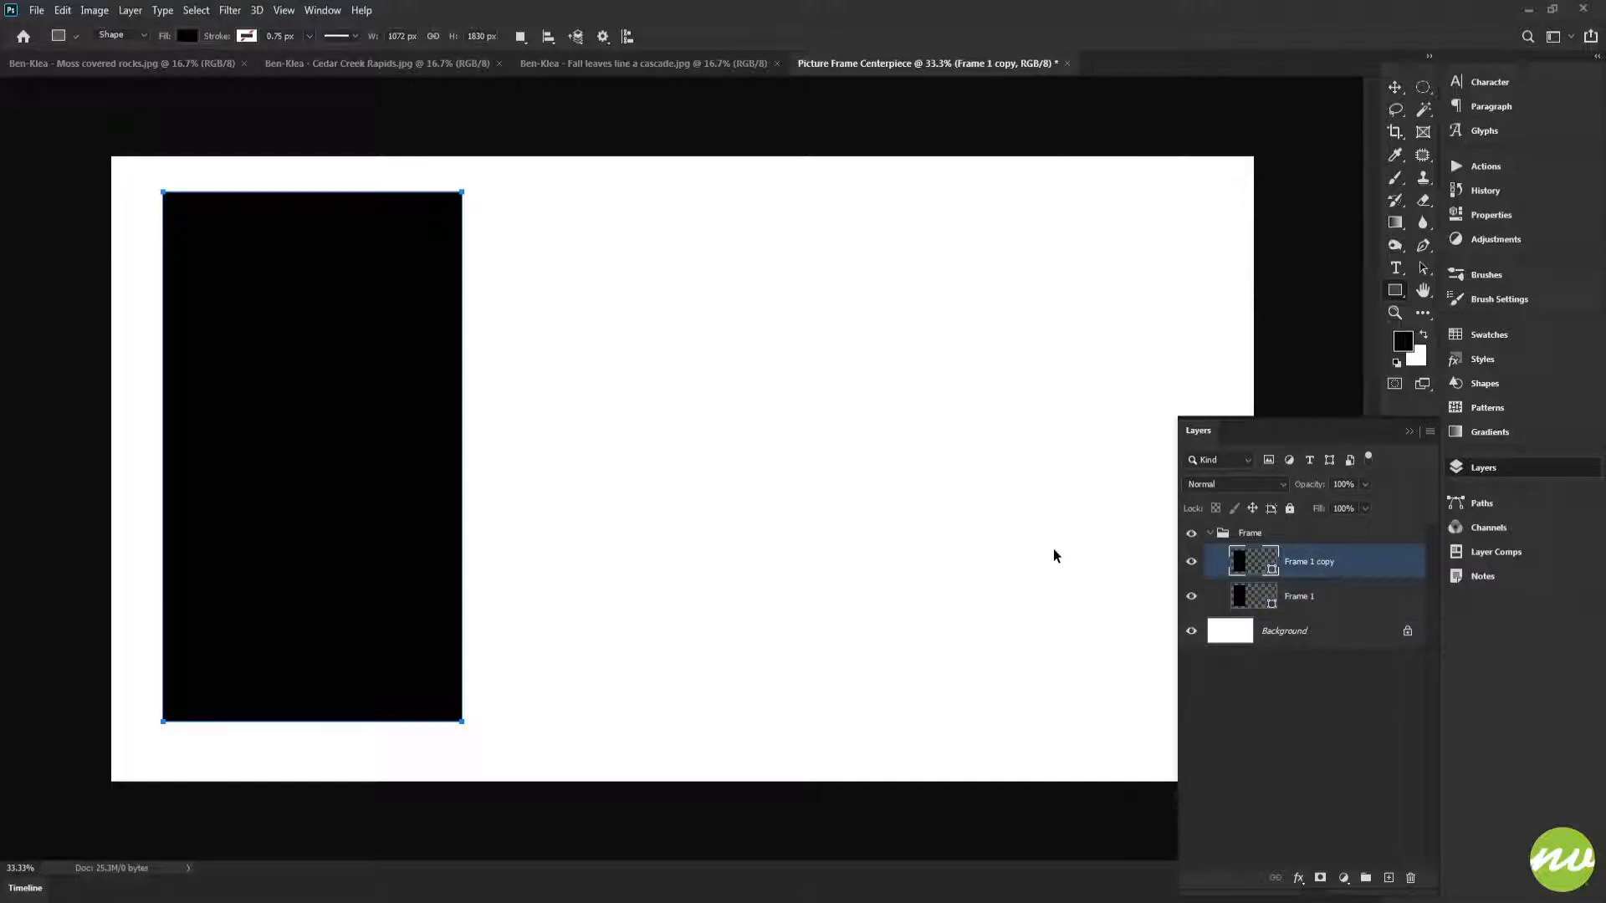
key("ctrl+bracketleft")
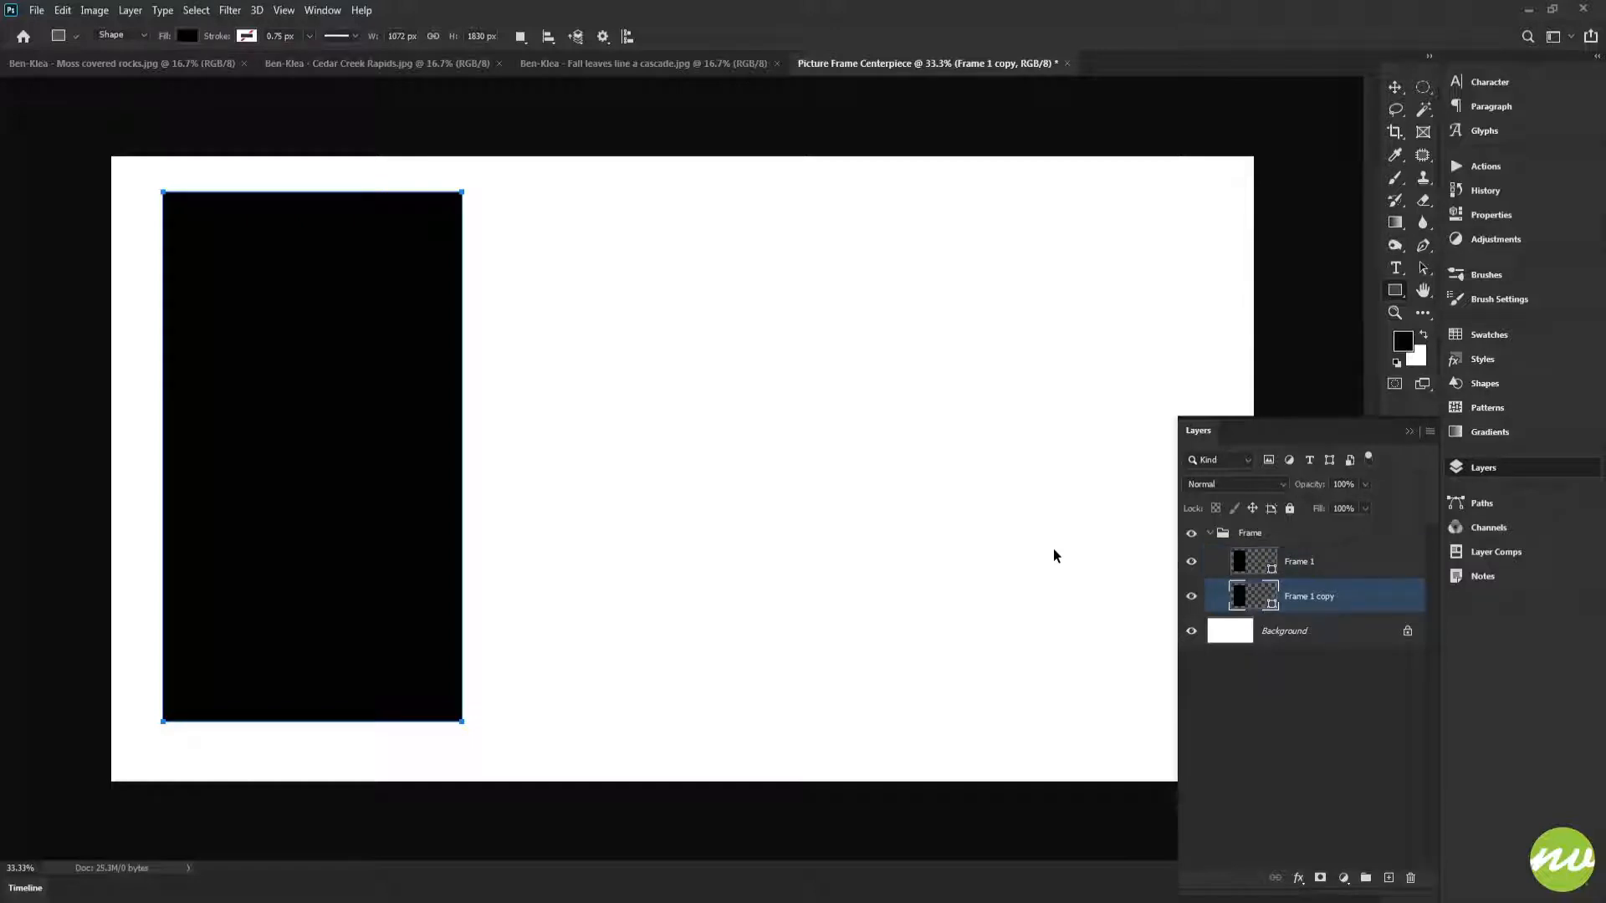
key("ctrl+j")
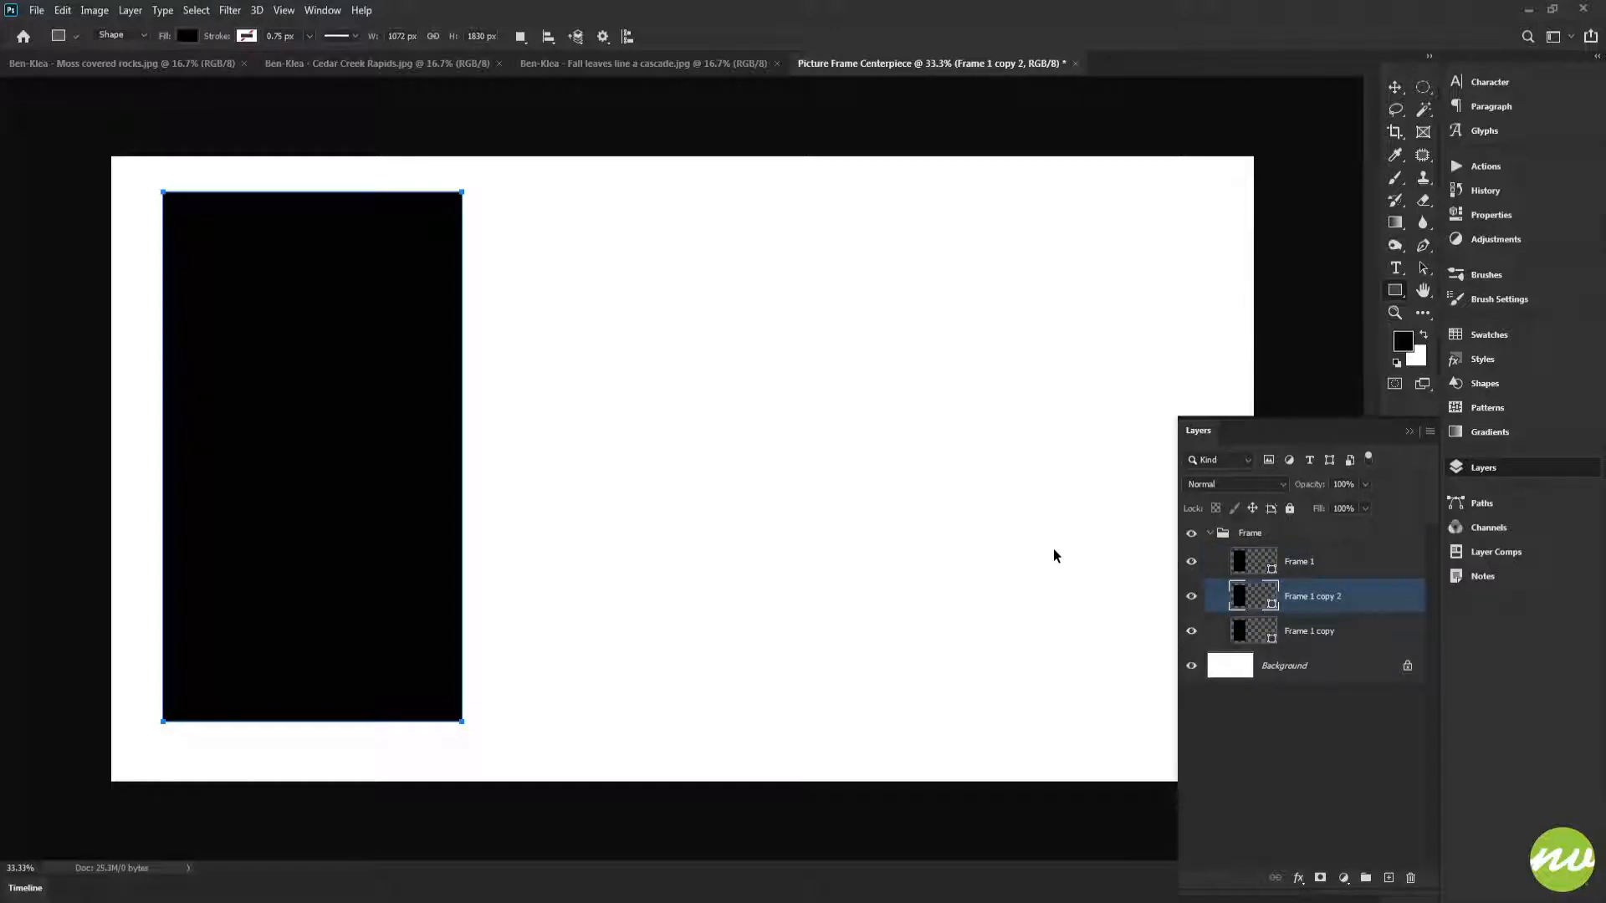
key("ctrl+bracketleft")
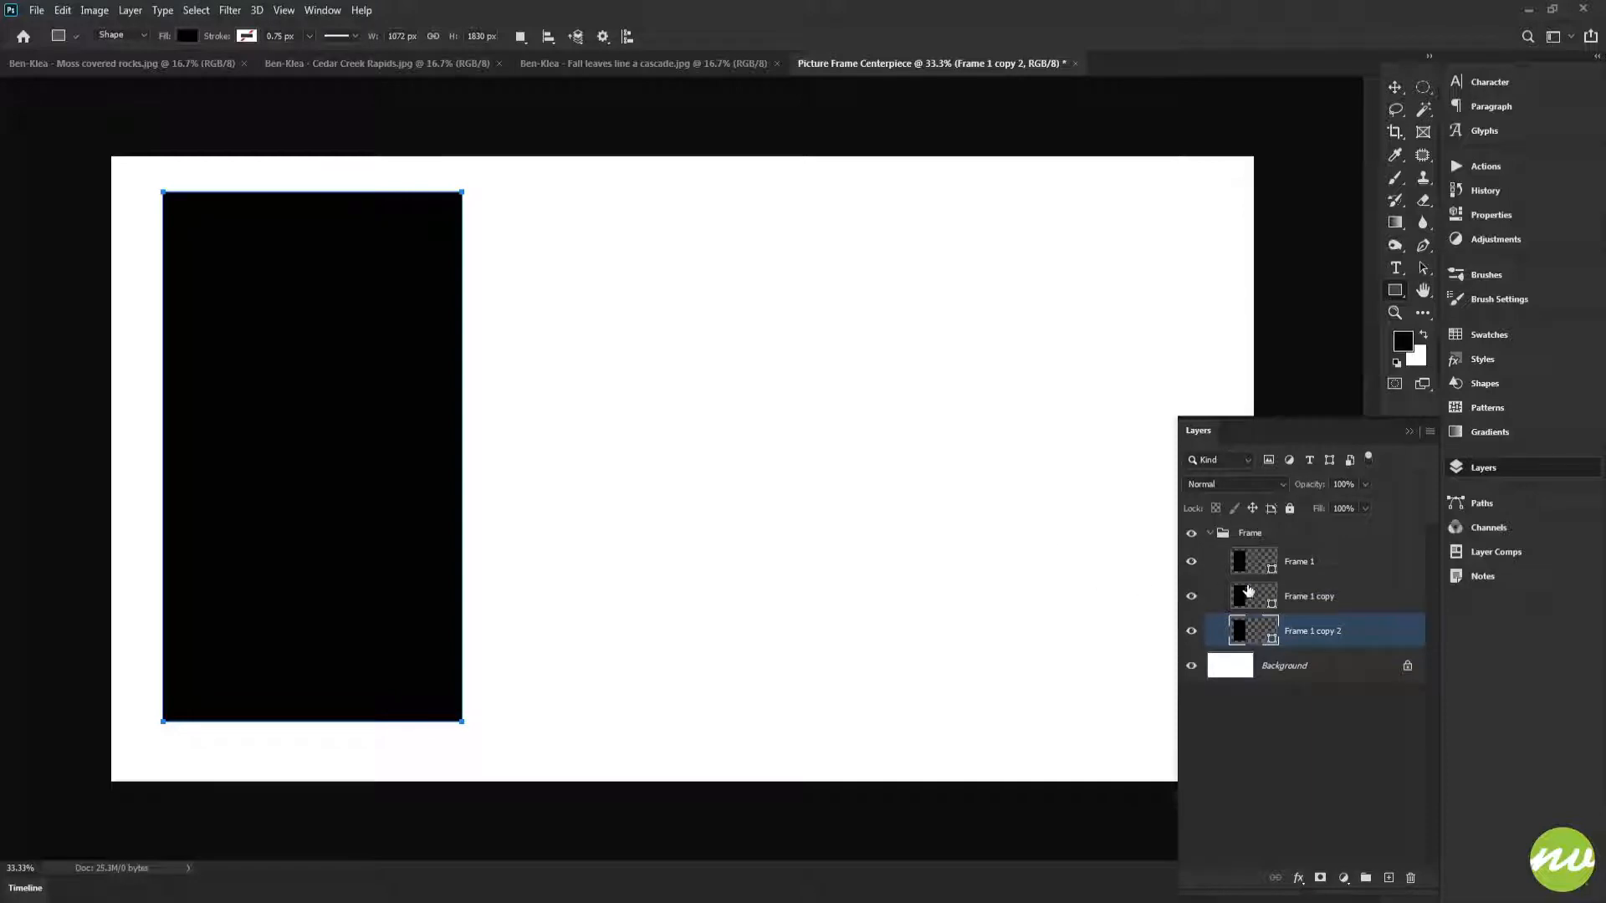
Step: Rename the two rectangle copies as "Frame 2" and "Frame 3", in order from the upper layer to the lower
double_click(1321, 596)
type("Frame 2")
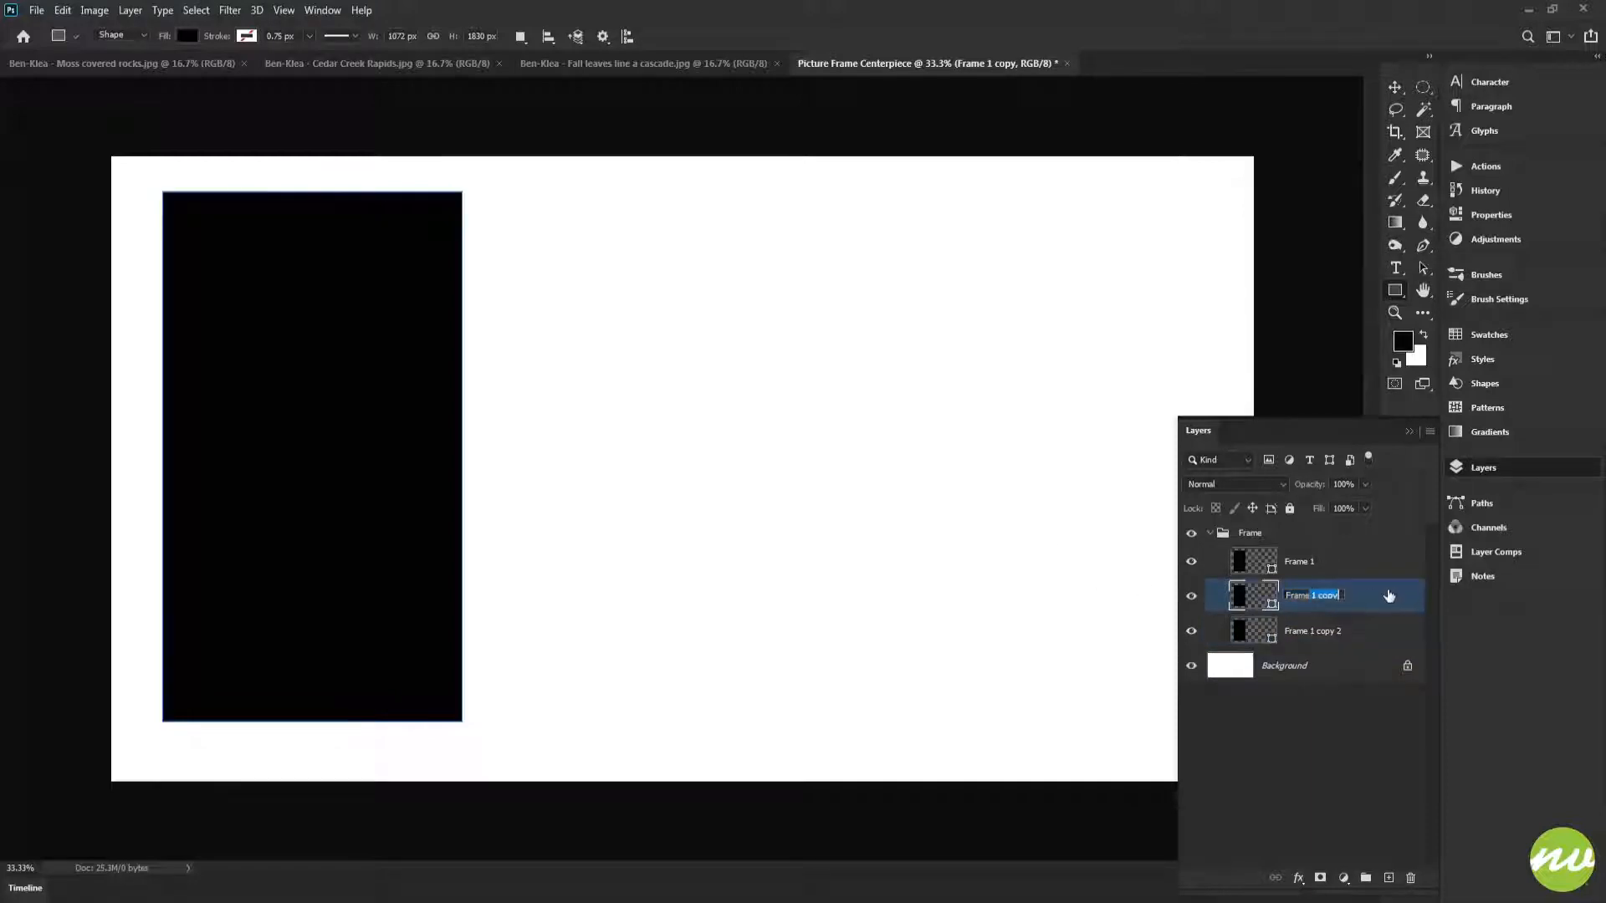
double_click(1322, 631)
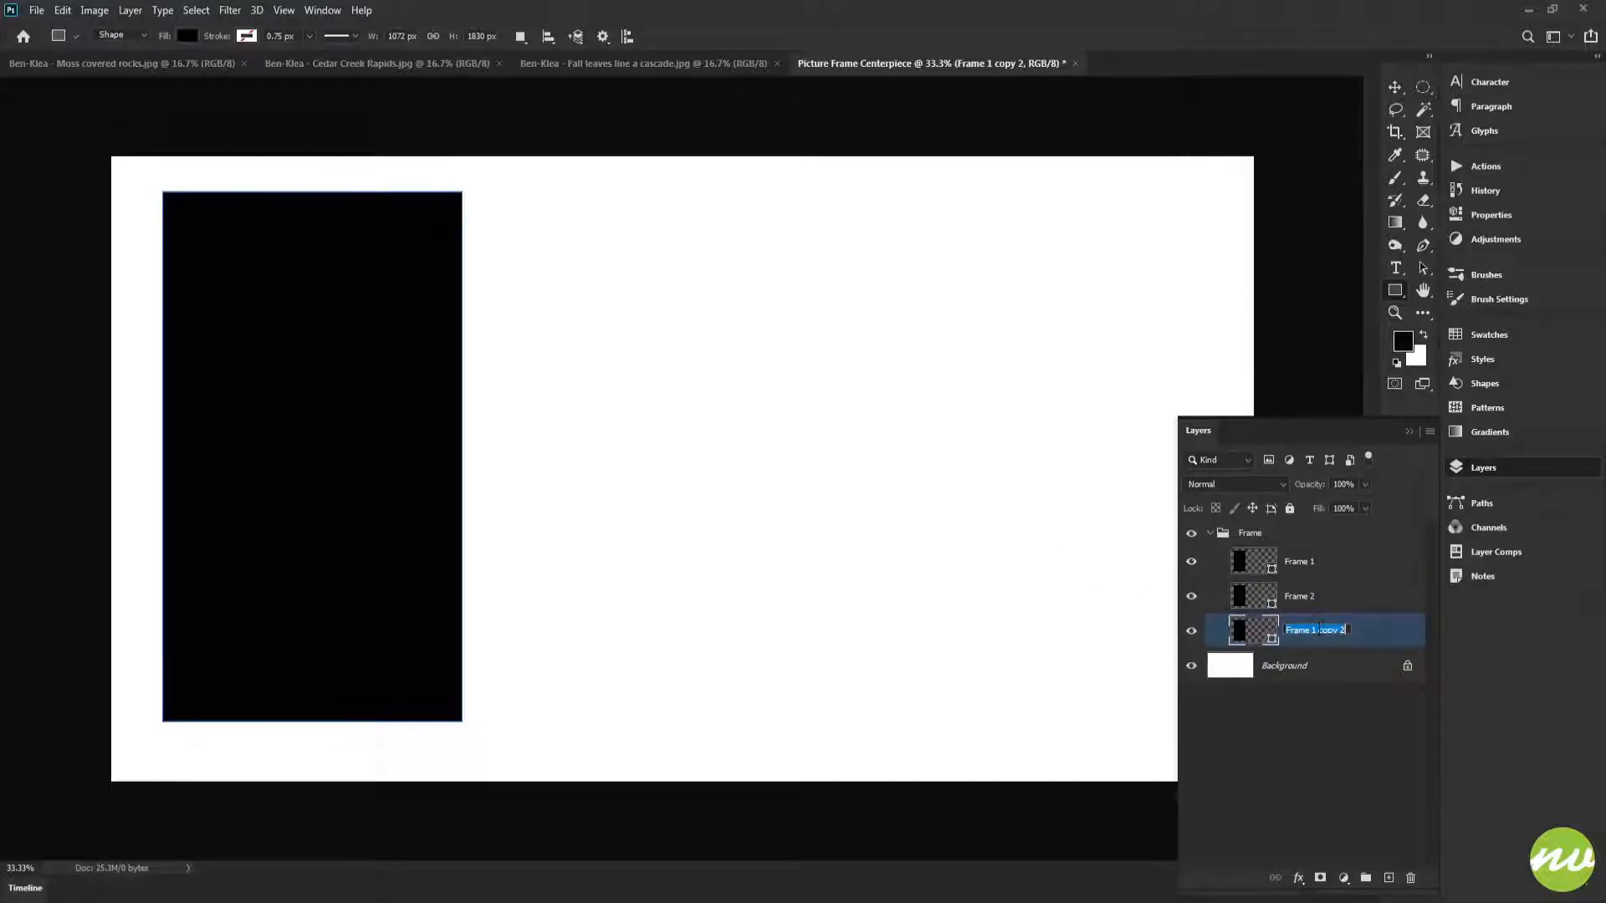
type("Frame 3")
key("Return")
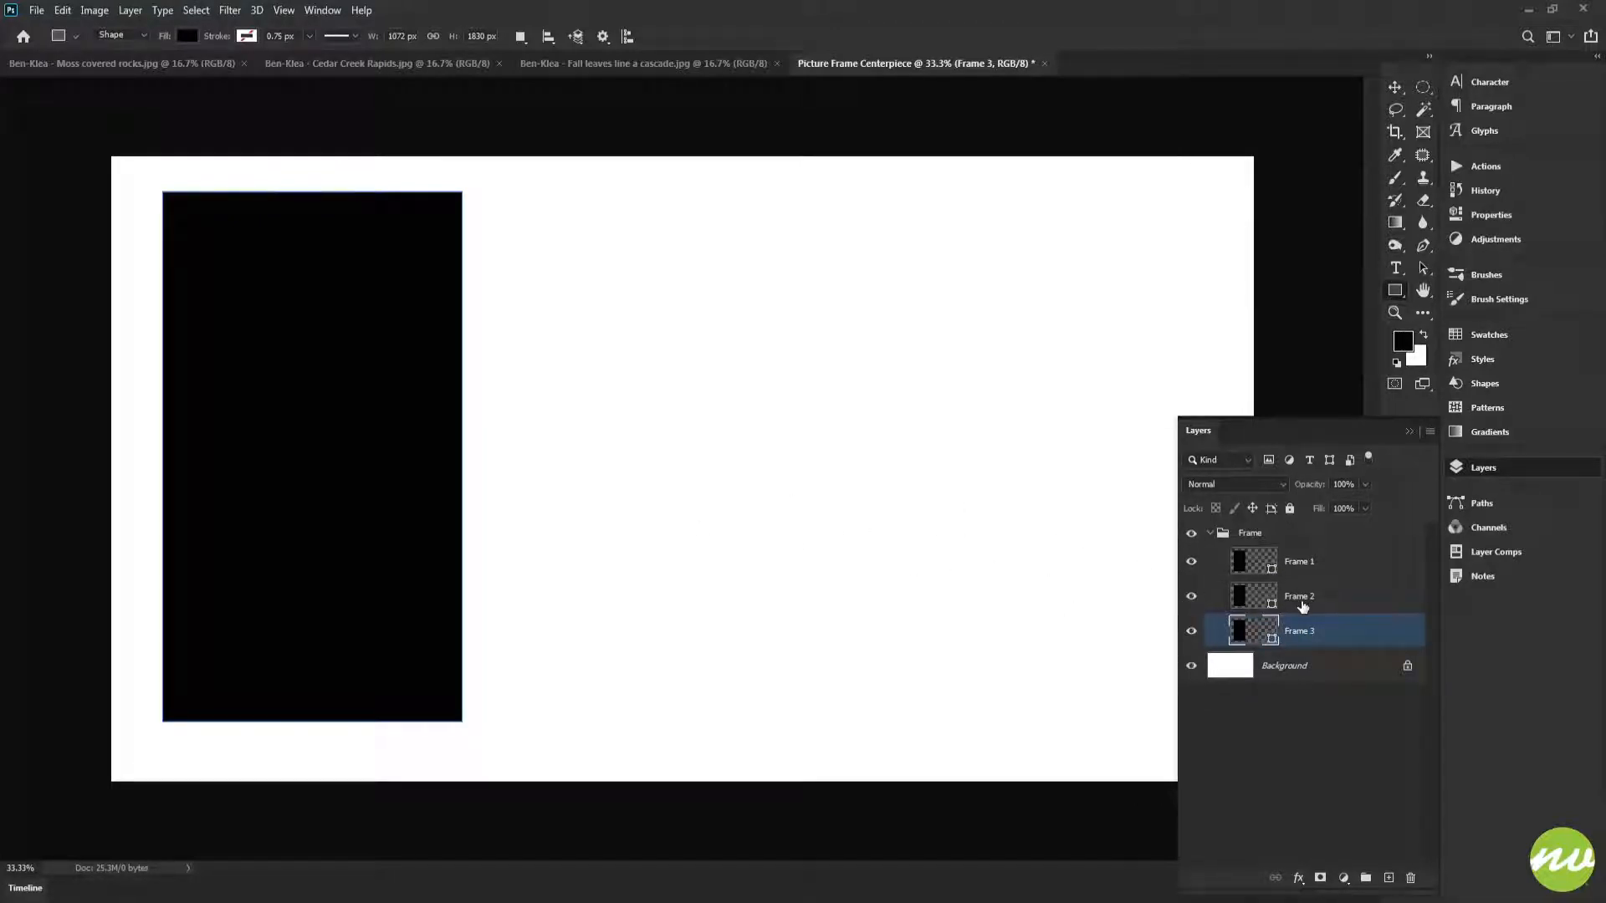
Step: Move Frame 2 against the right edge of Frame 1, and Frame 3 against the right edge of Frame 2
left_click(1288, 603)
key("v")
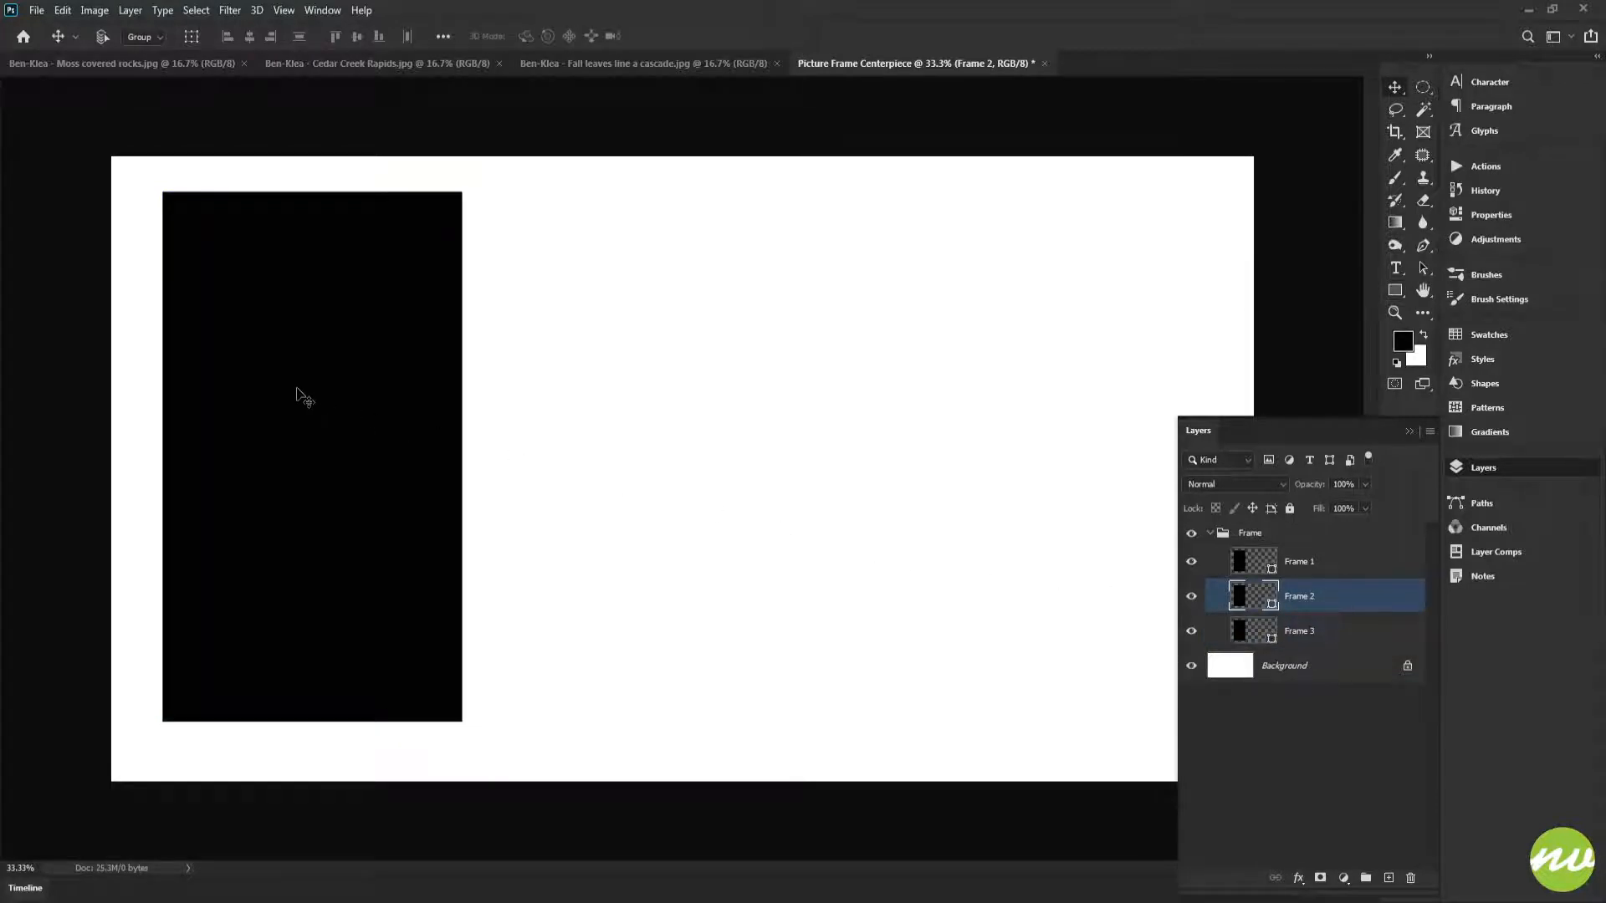
left_click_drag(299, 394, 573, 376)
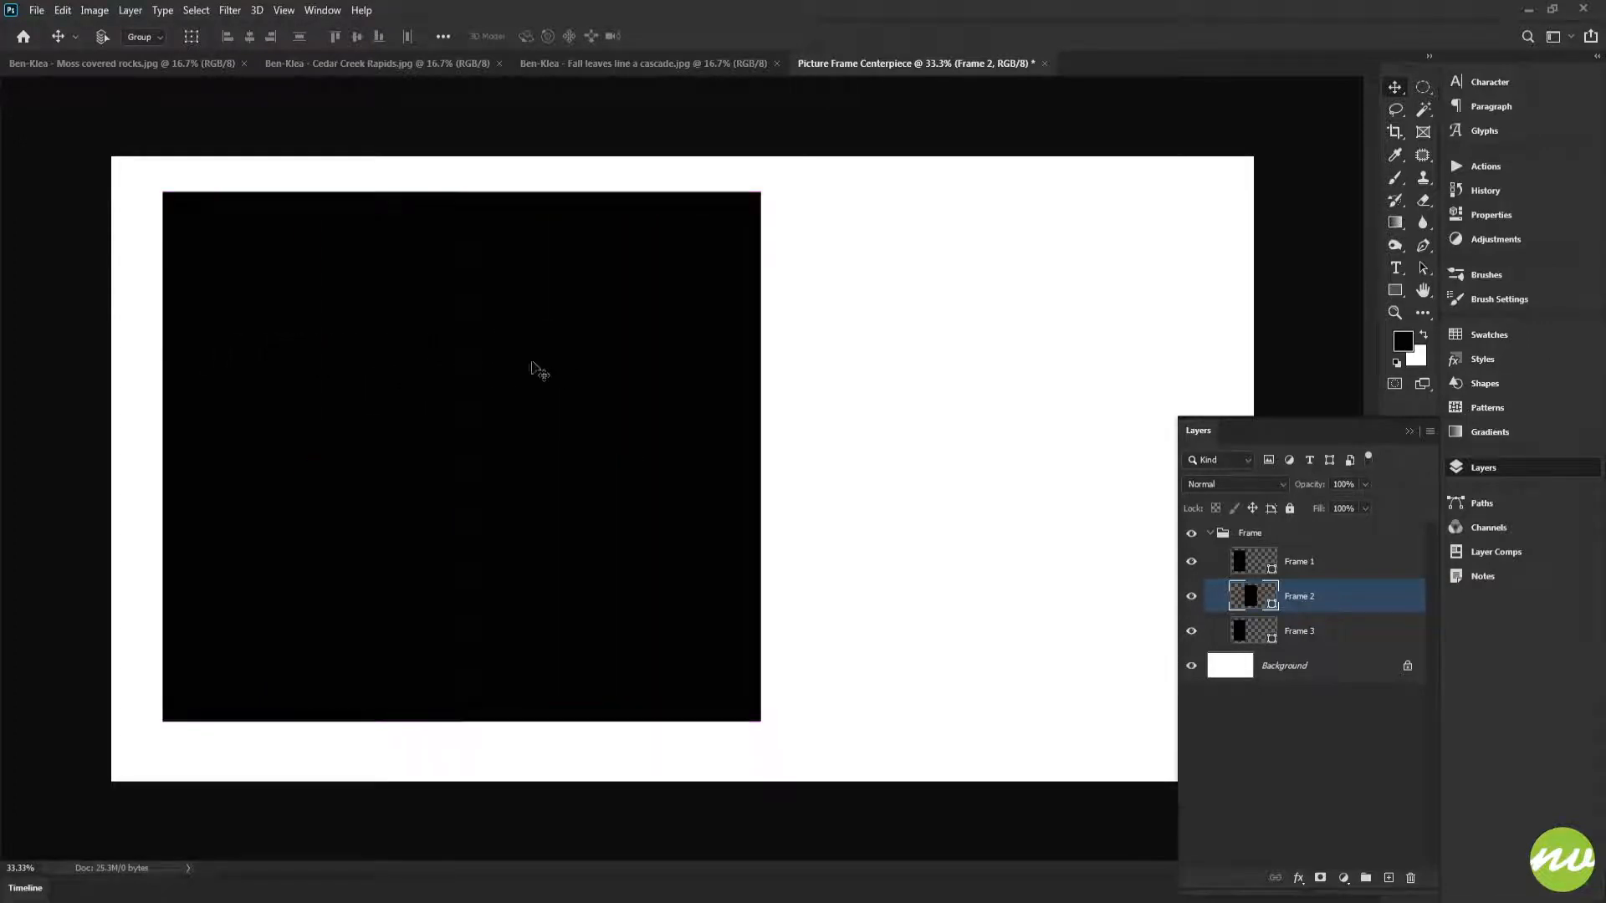
left_click(1247, 631)
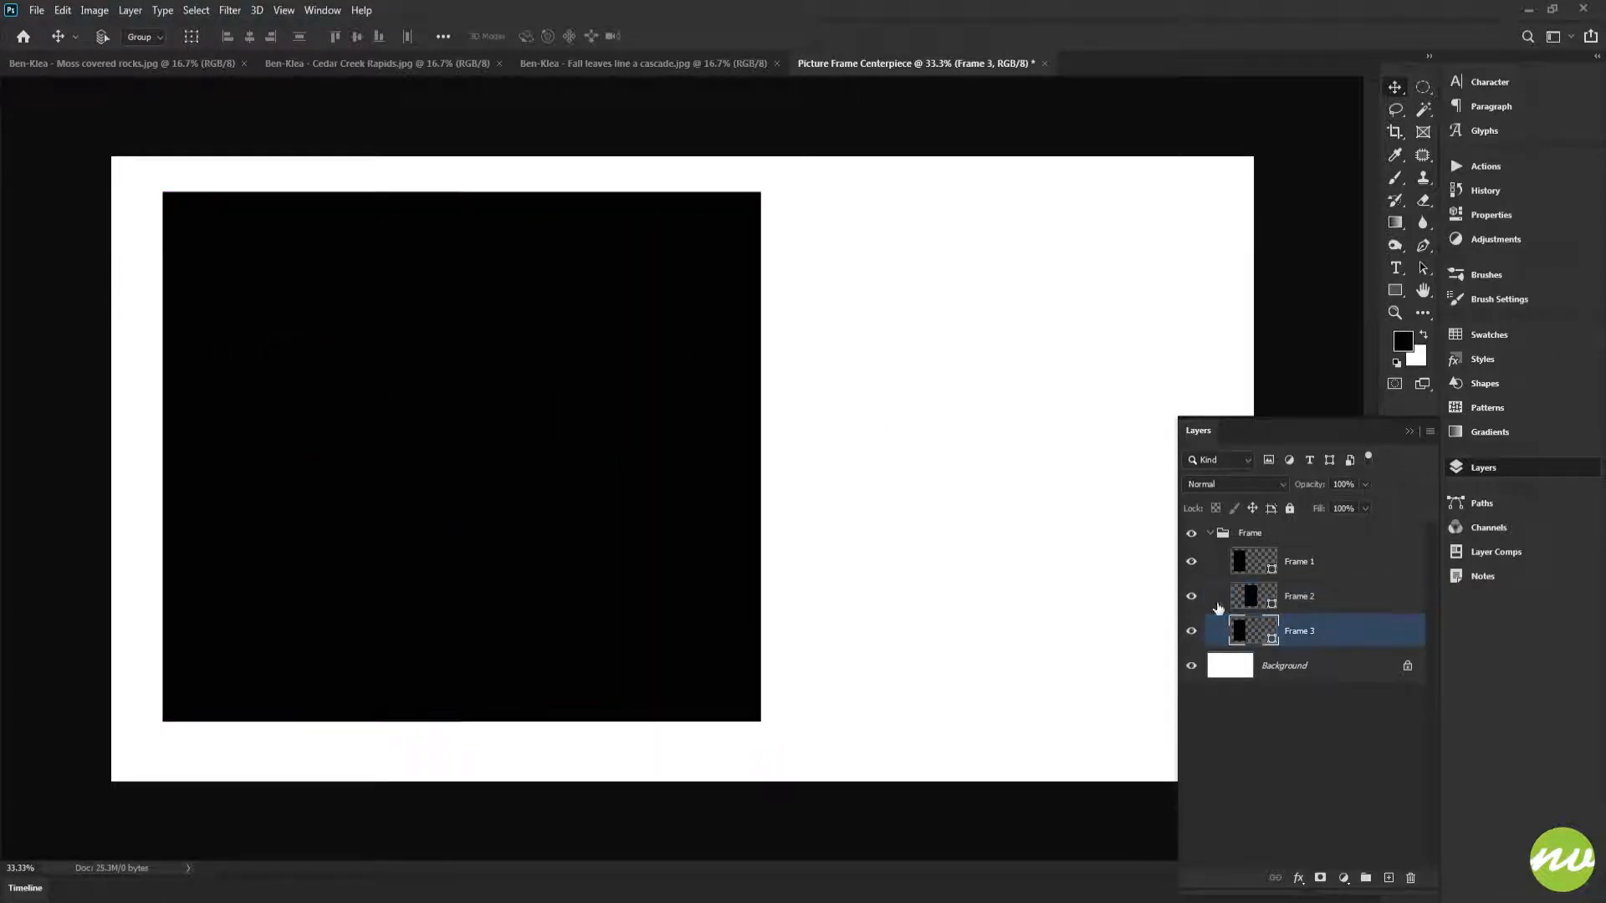
left_click_drag(500, 390, 1093, 360)
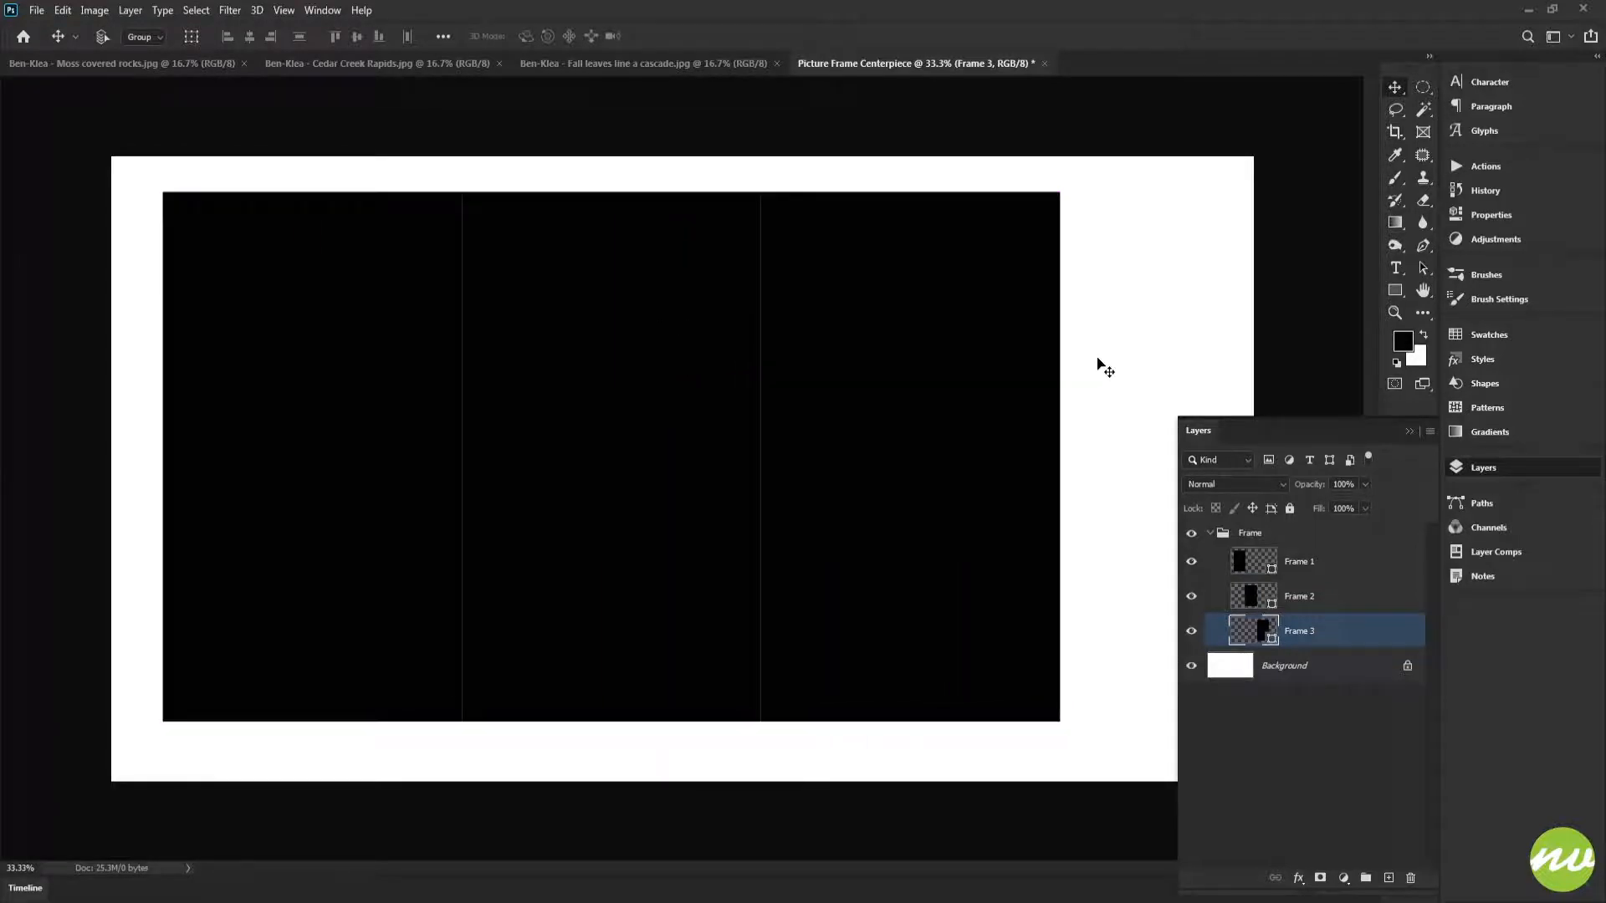
Step: Nudge Frame 2 and Frame 3 together to the right, leaving a narrow gap beside Frame 1
left_click(1292, 604, "shift")
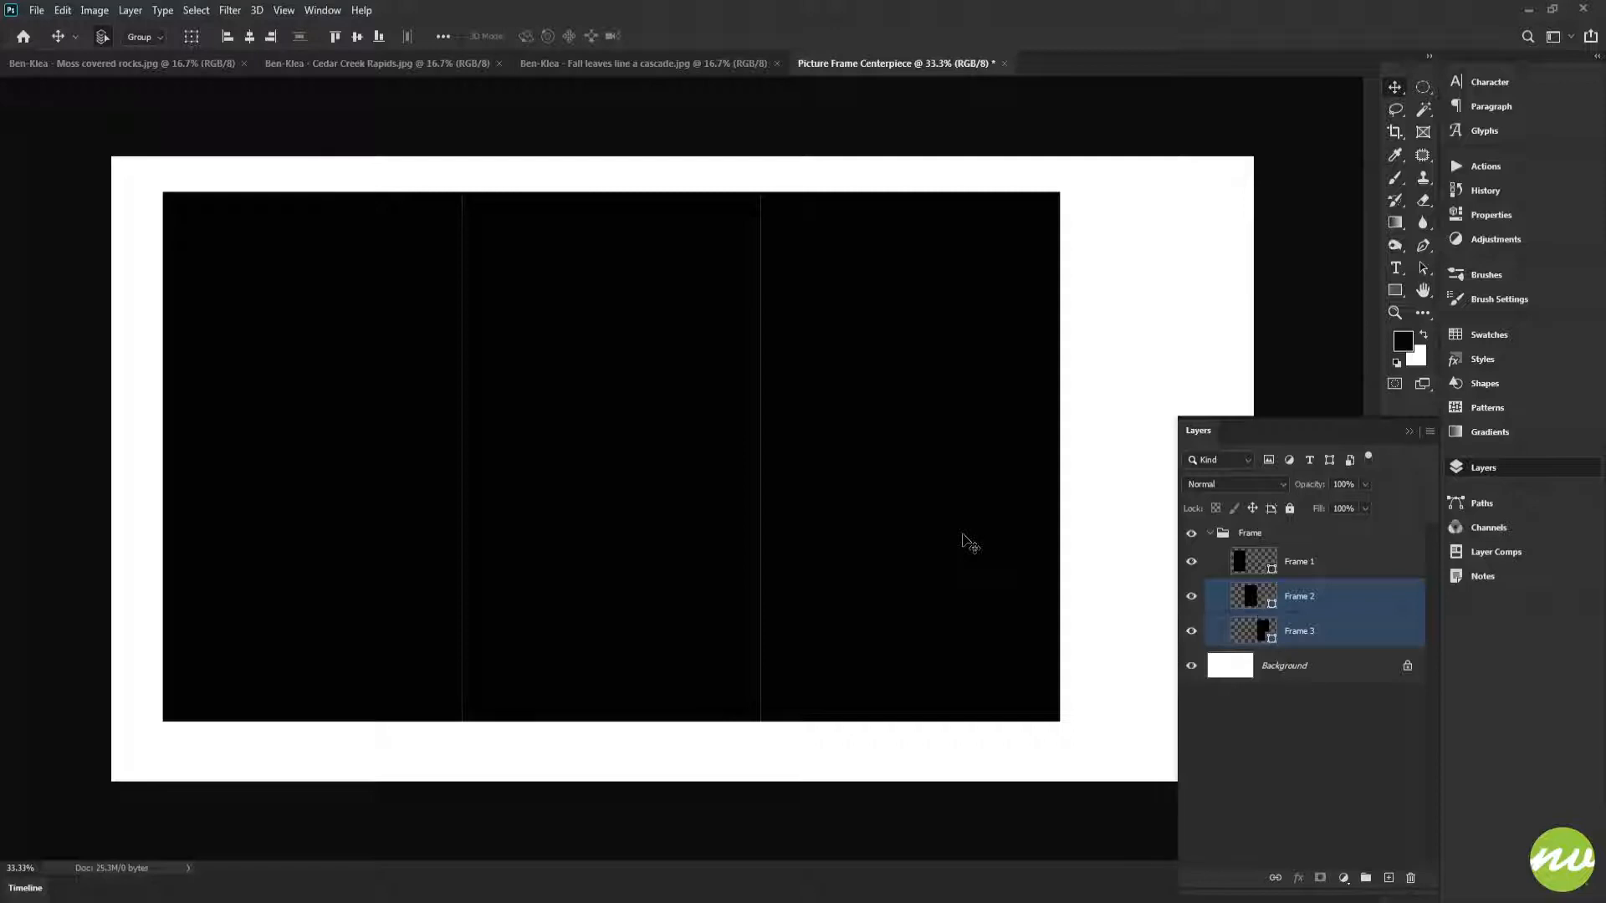
key("shift+Right")
key("shift+Right")
key("shift+Right")
key("shift+Right")
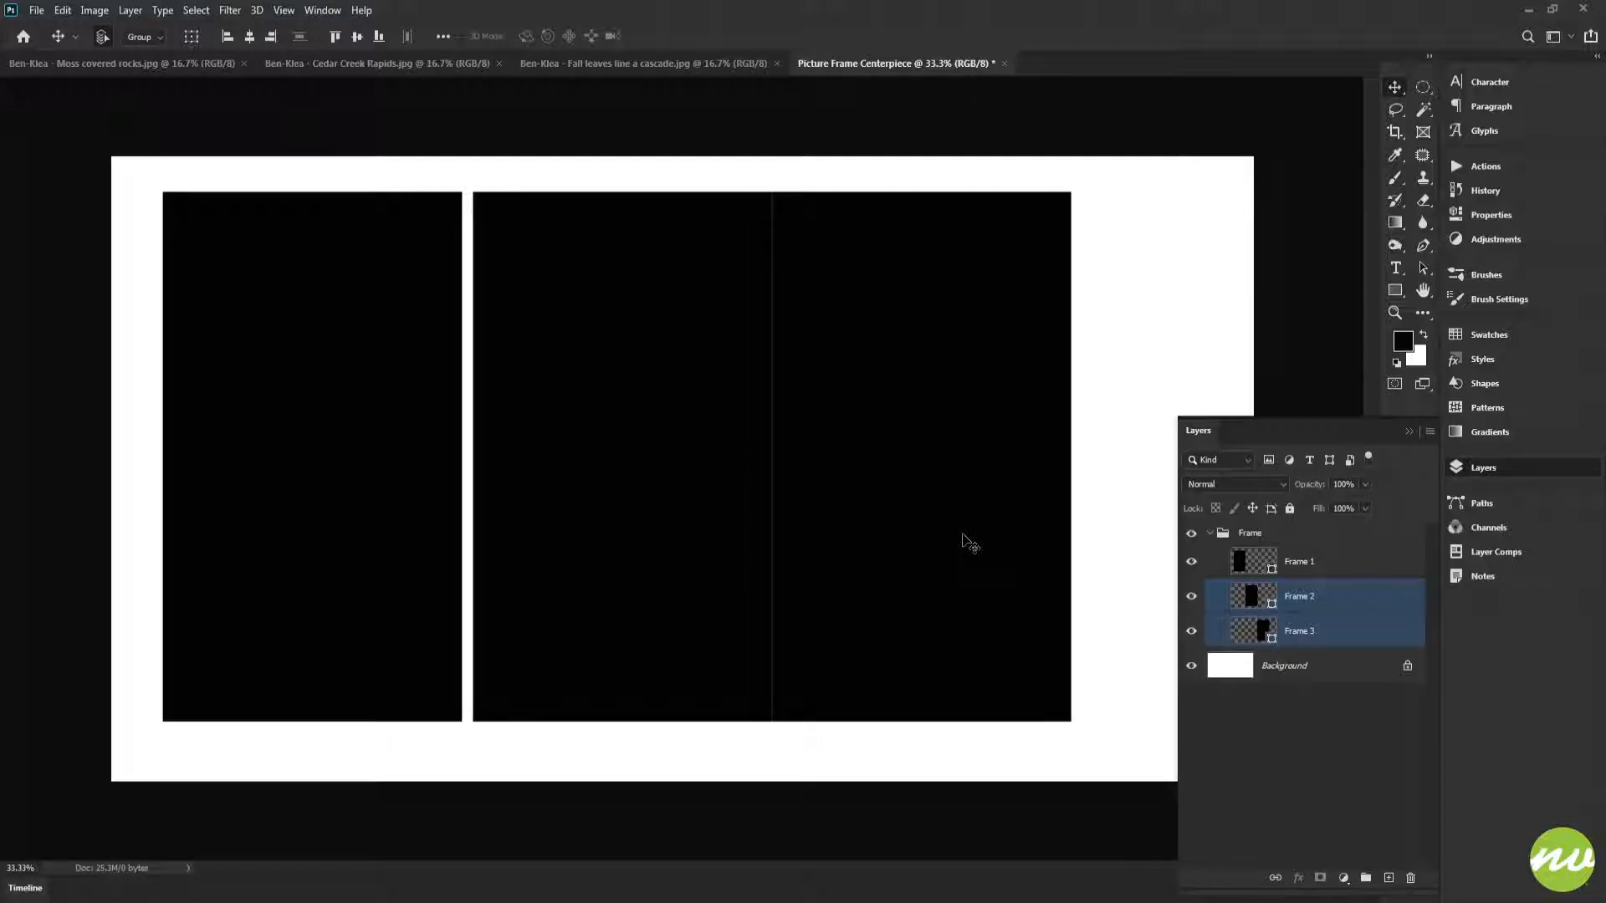
Step: Nudge Frame 3 alone to the right, leaving a narrow gap between it and Frame 2
left_click(1266, 630)
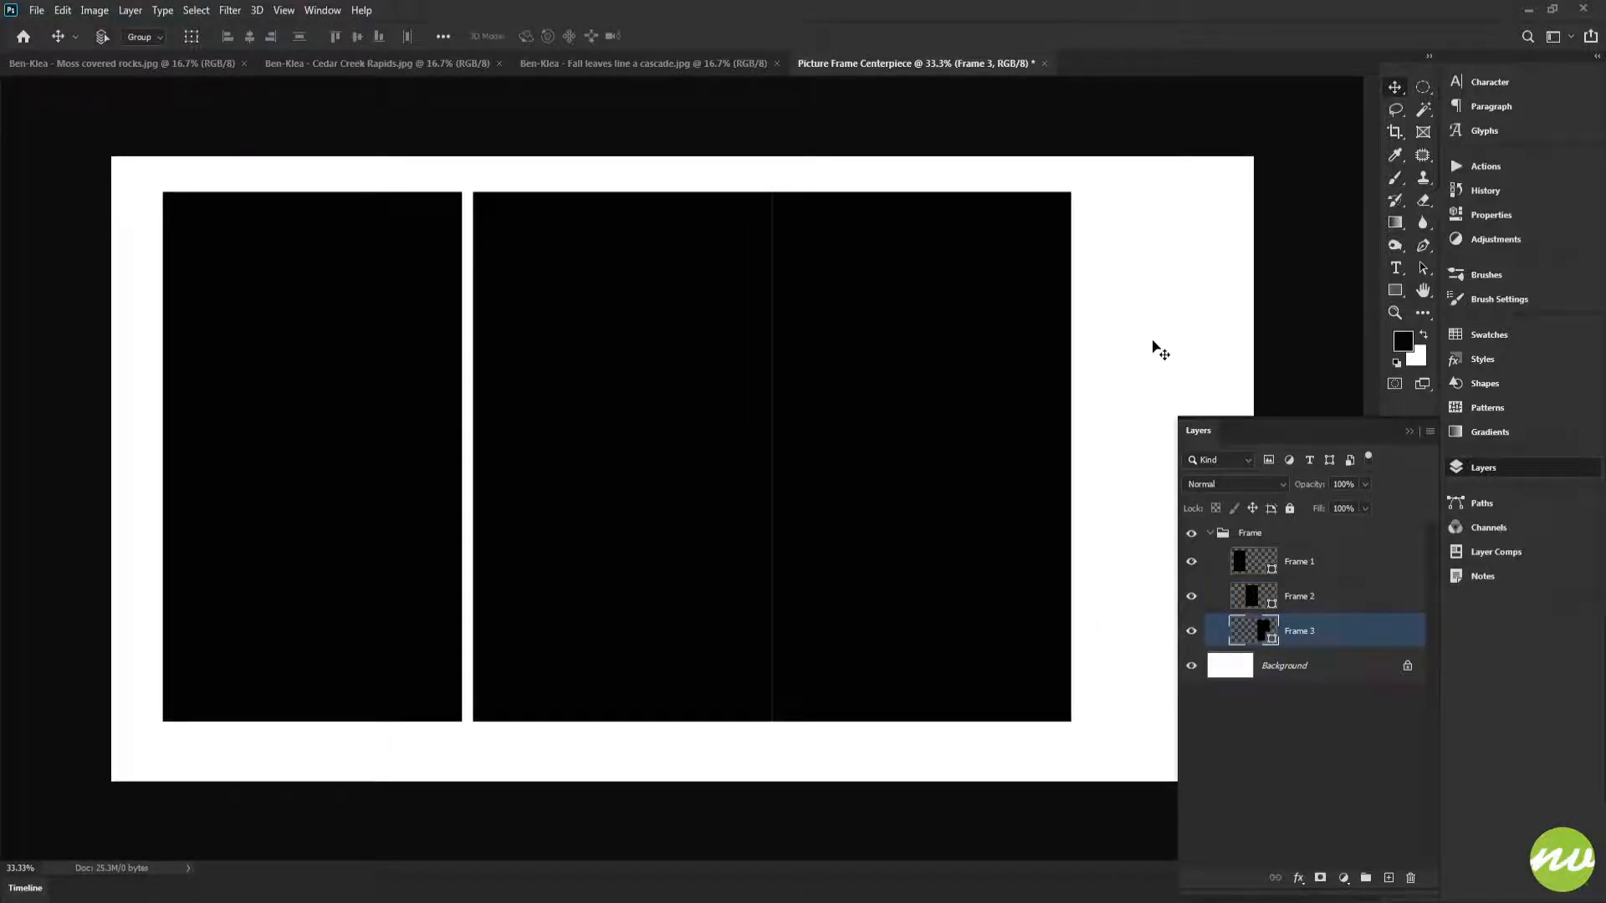
key("shift+Right")
key("shift+Right")
key("shift+Right")
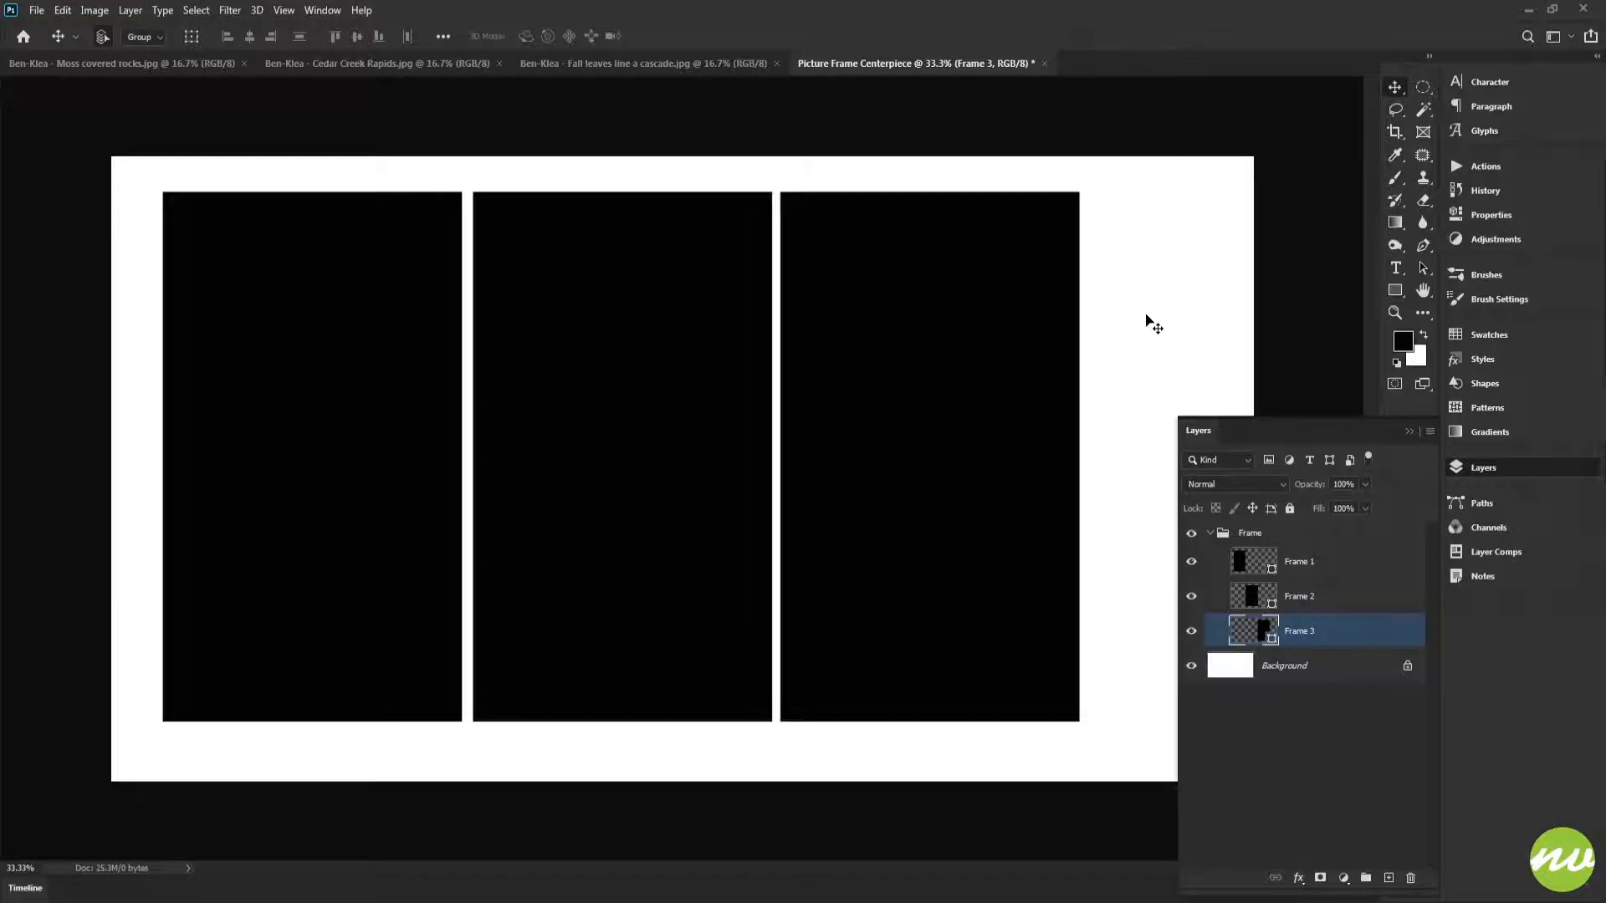
Step: Centre the Frame group vertically and horizontally on the canvas by aligning it to a selection of the whole canvas
key("h")
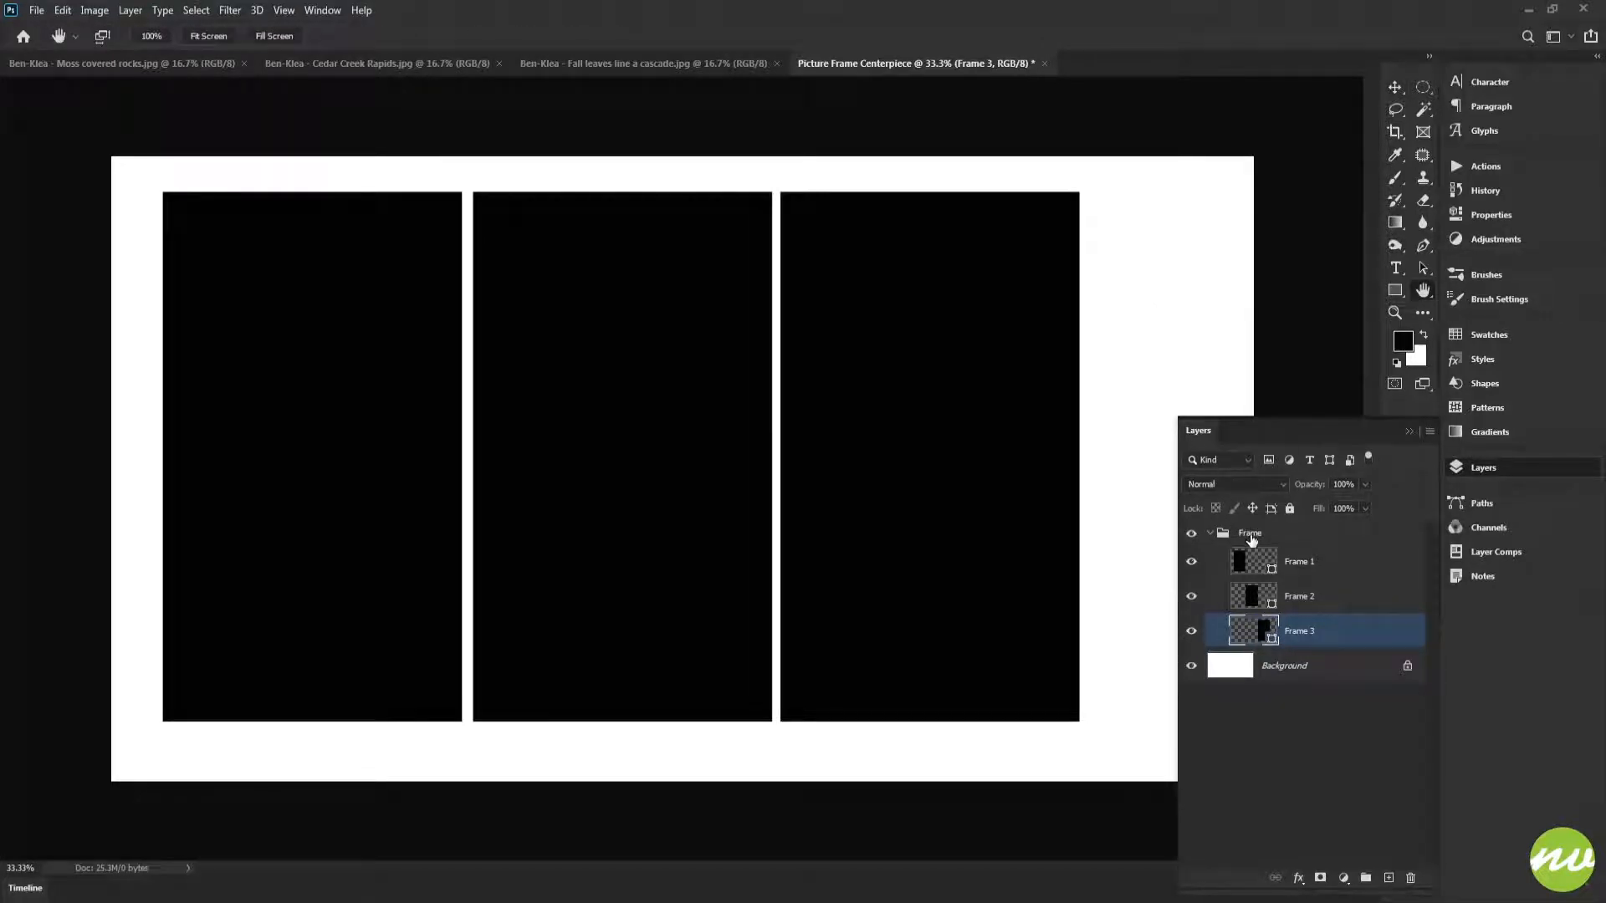
left_click(1251, 536)
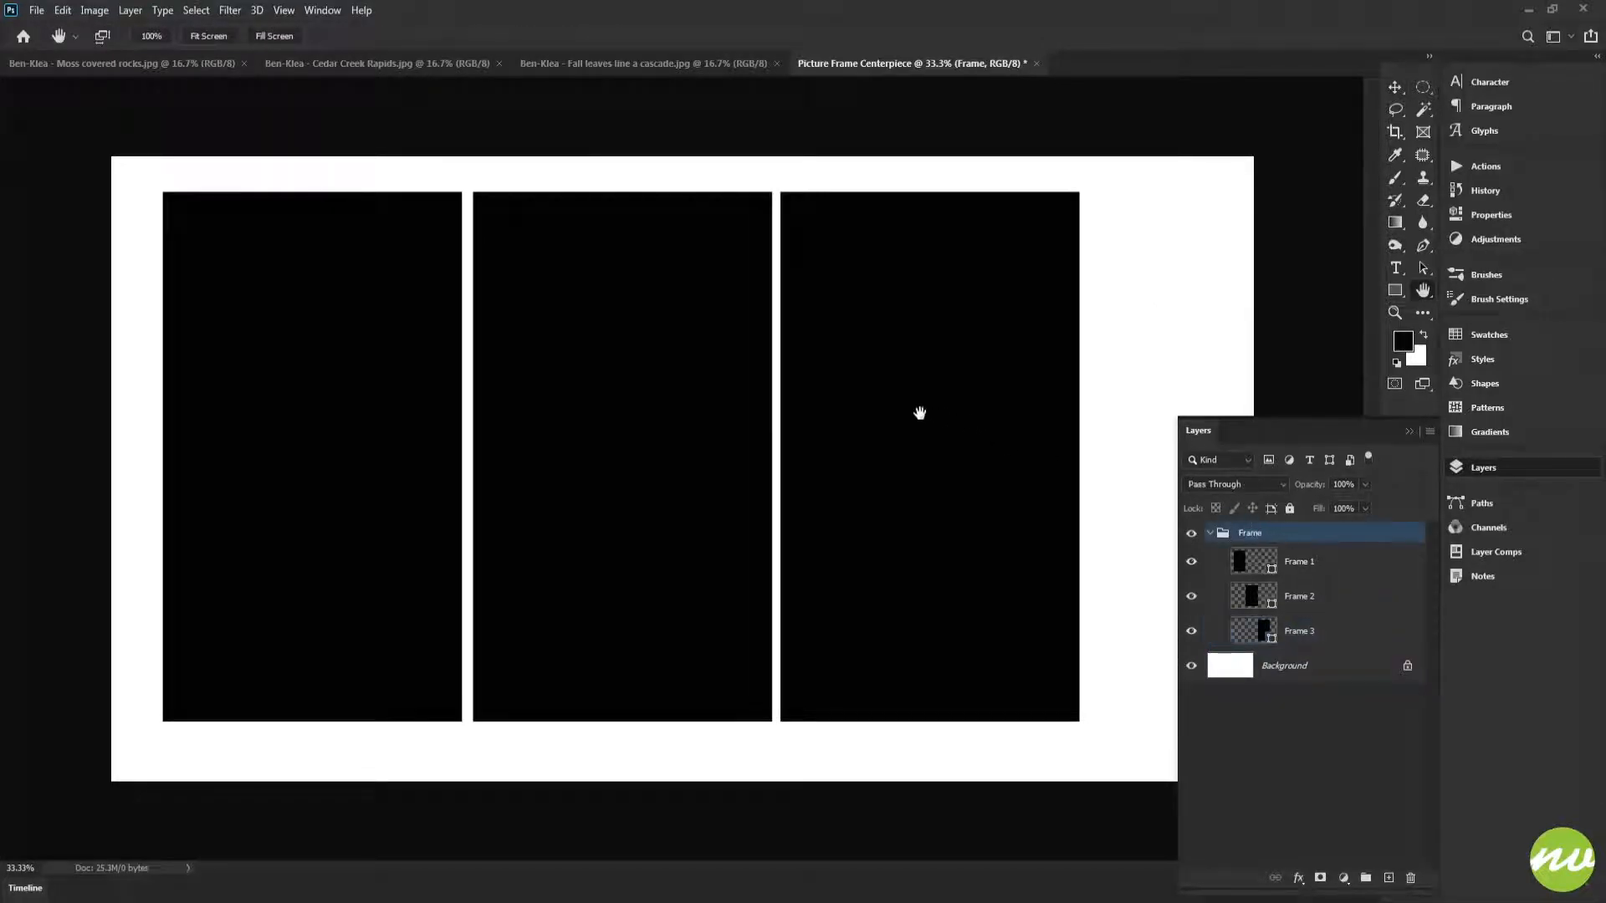
key("ctrl+a")
key("v")
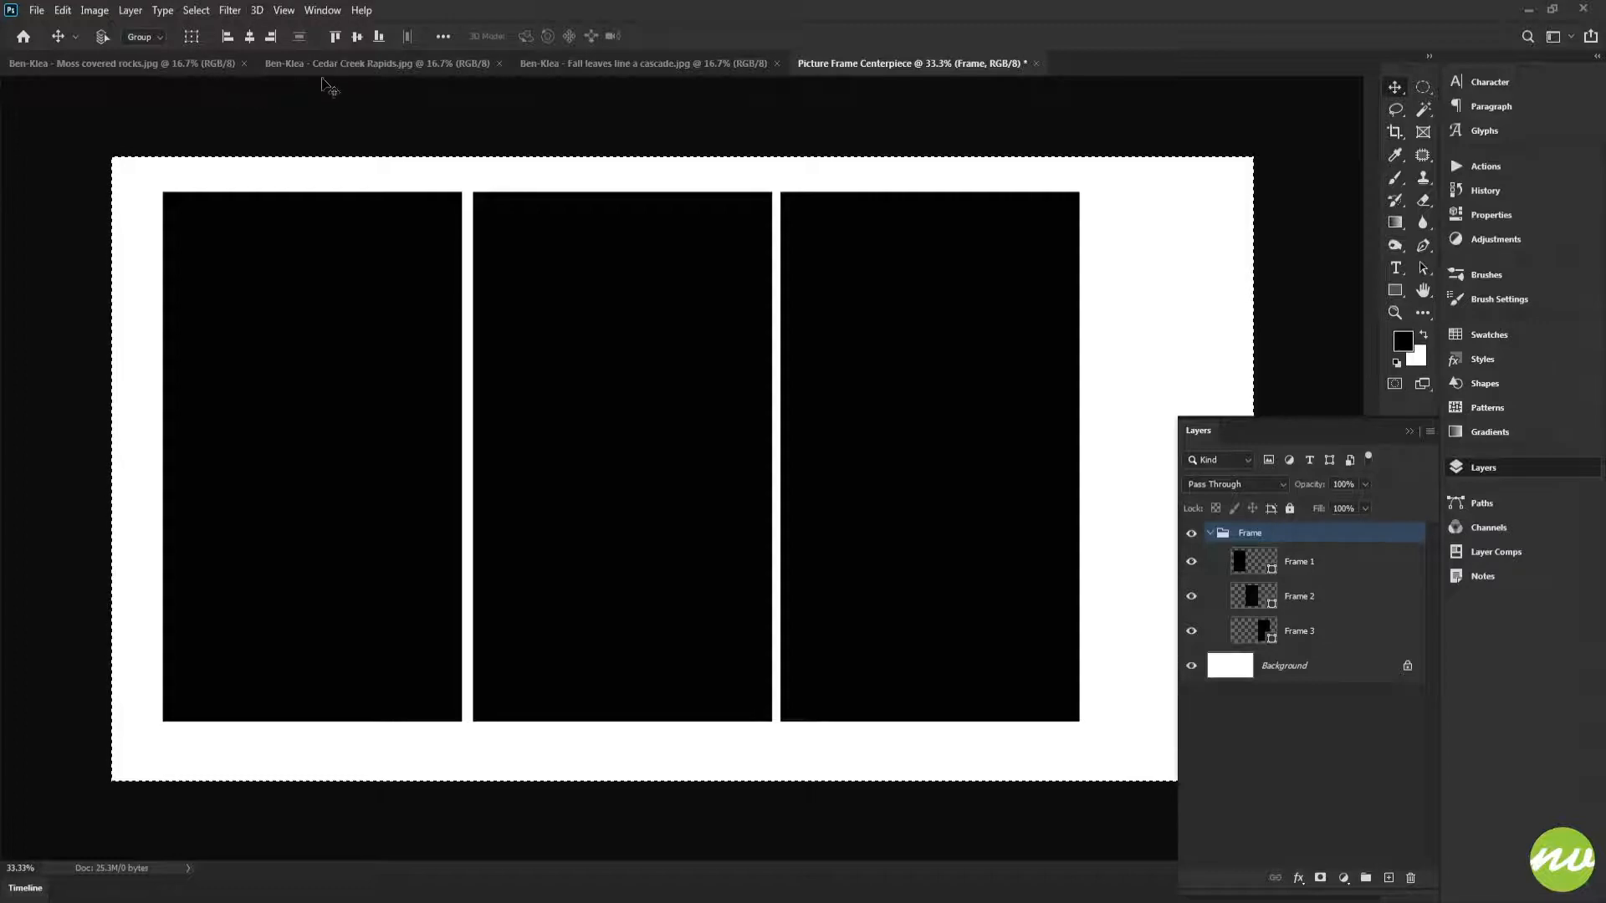
left_click(357, 36)
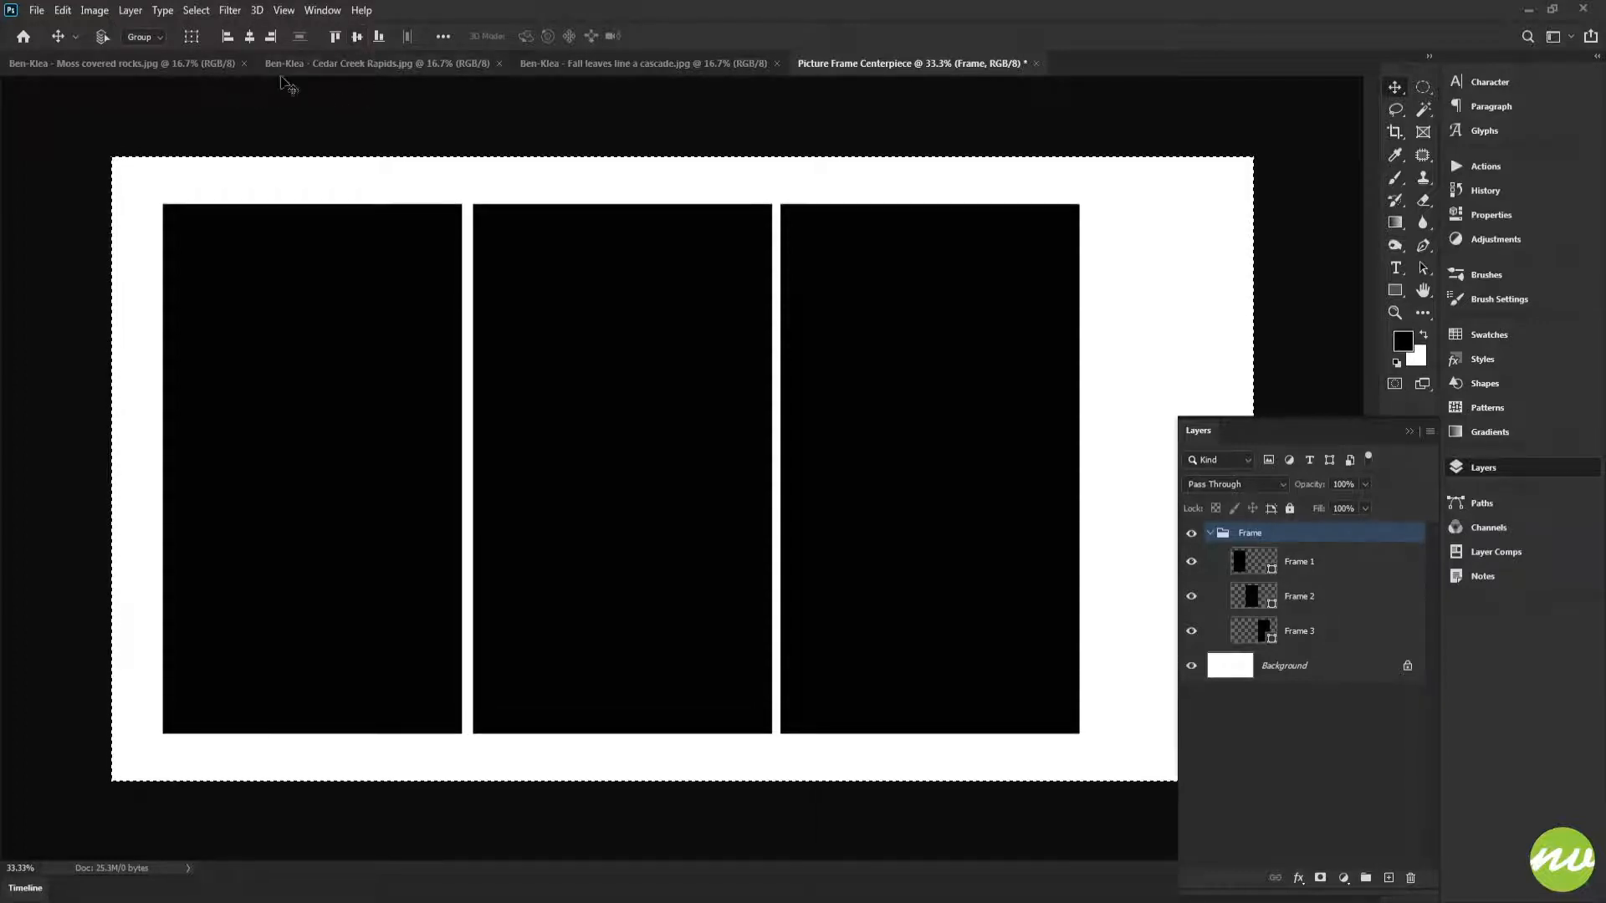
left_click(249, 36)
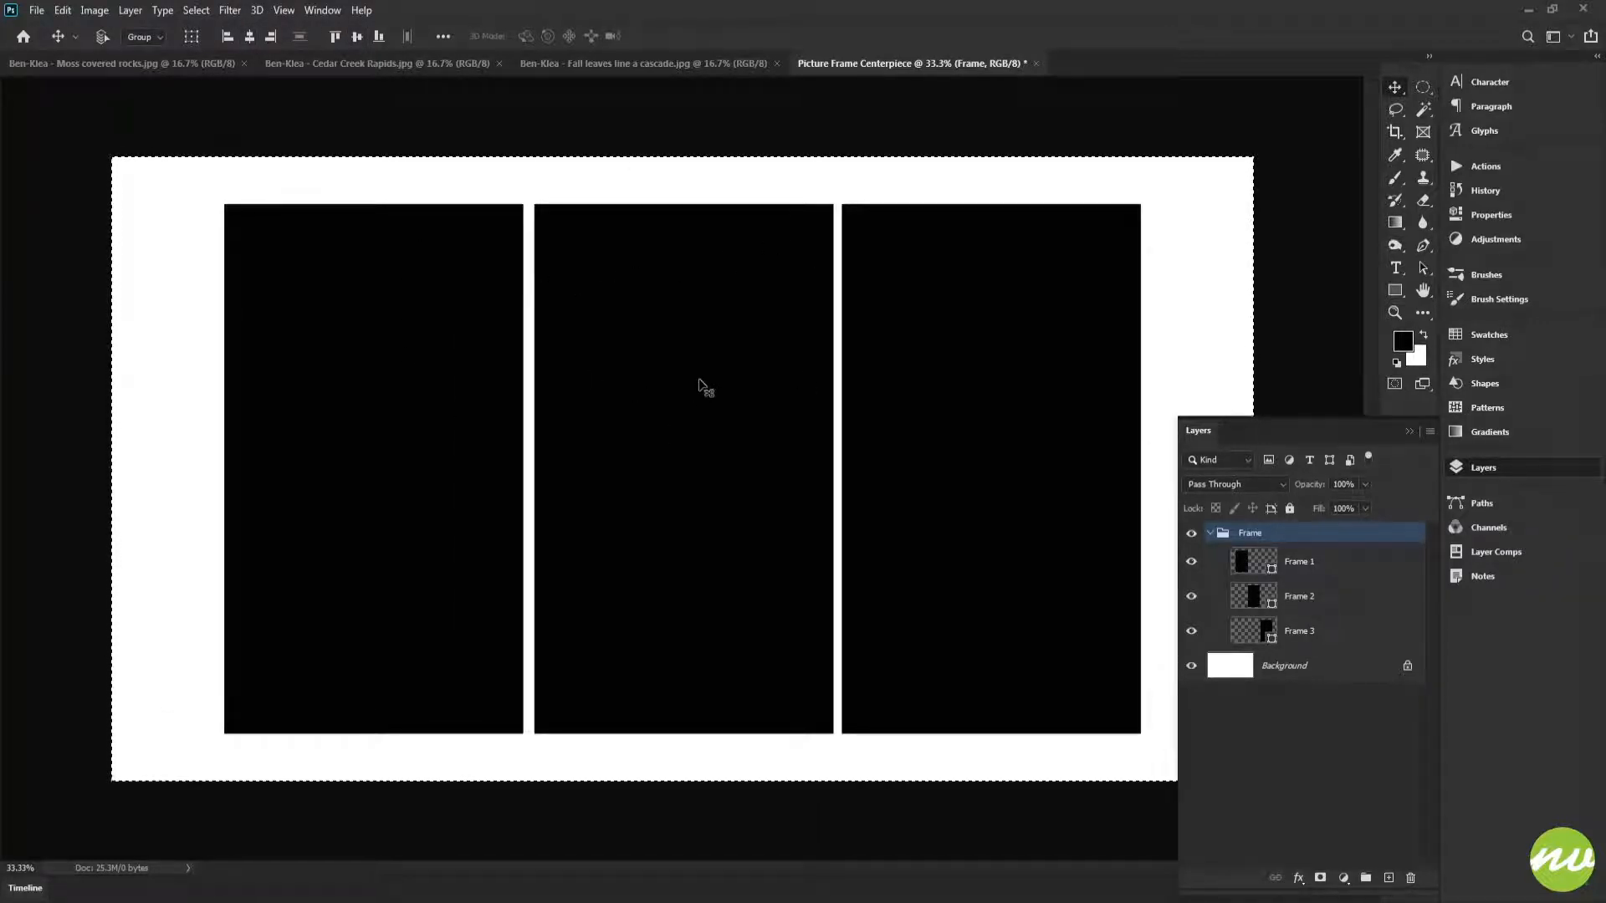
Step: Deselect the canvas and copy the moss-covered rocks photo into the Picture Frame Centerpiece document, above Frame 1 in the Frame group
key("ctrl+d")
key("h")
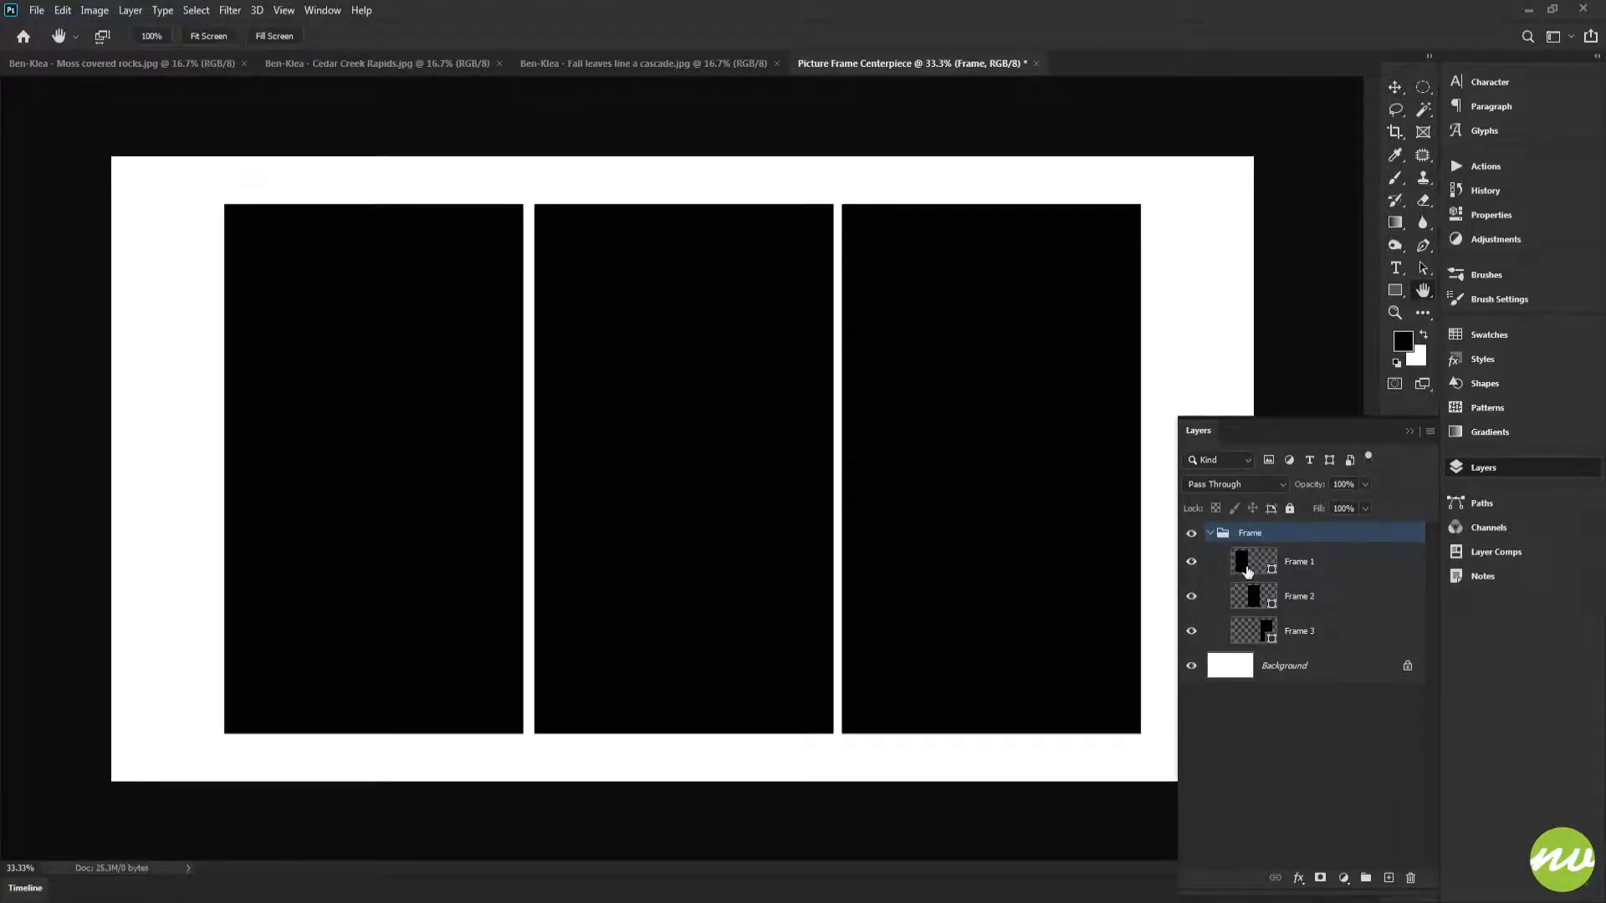
key("v")
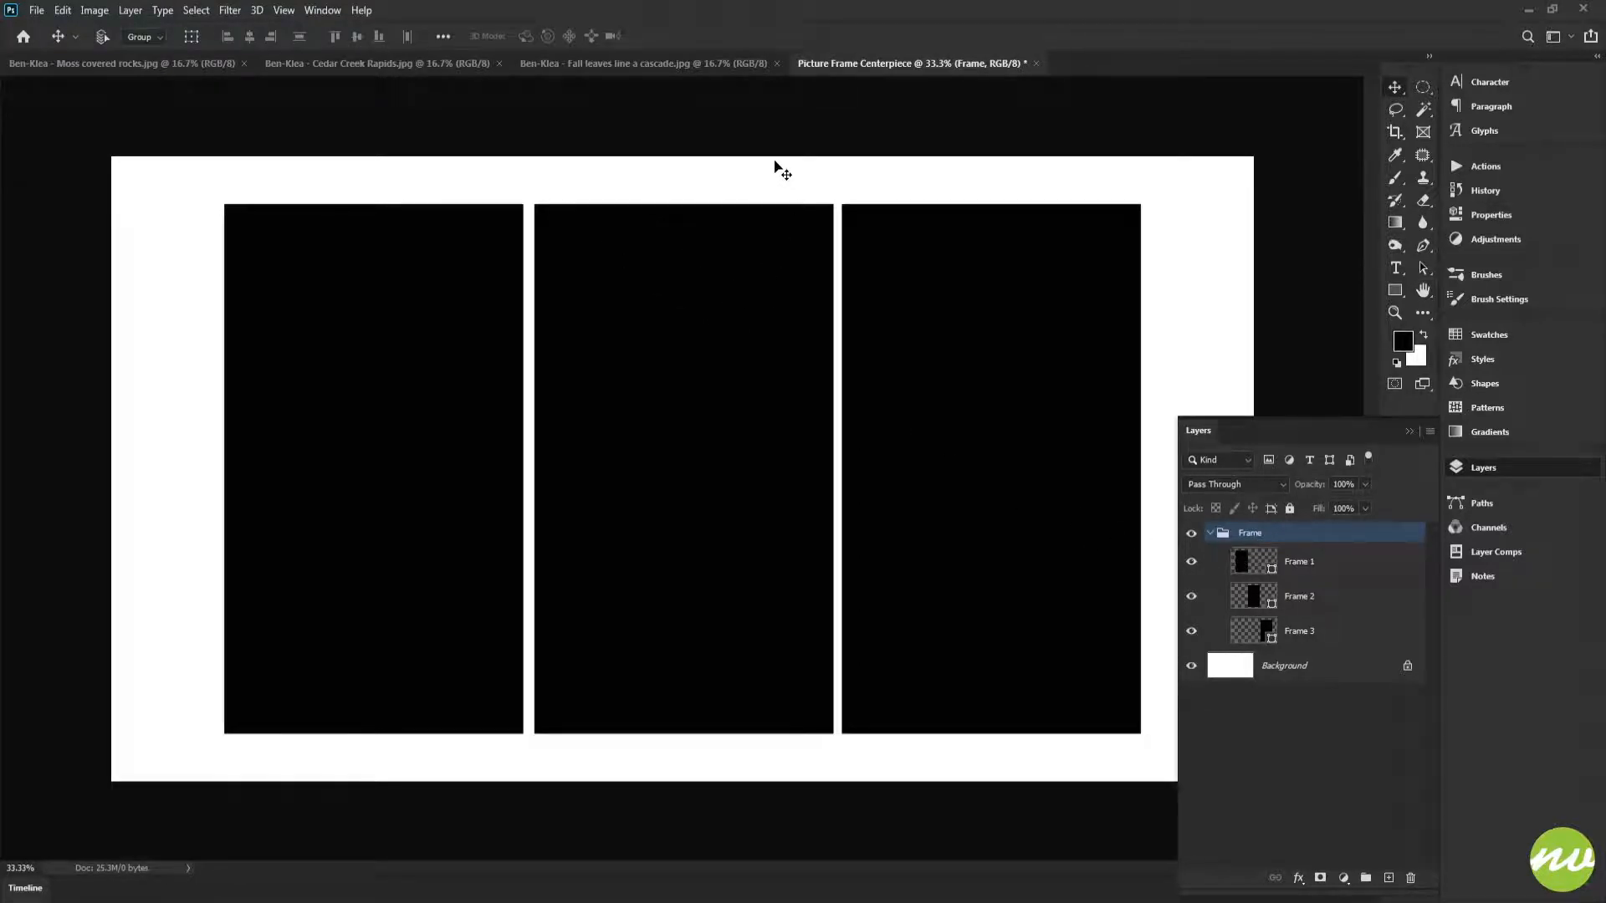
left_click(176, 62)
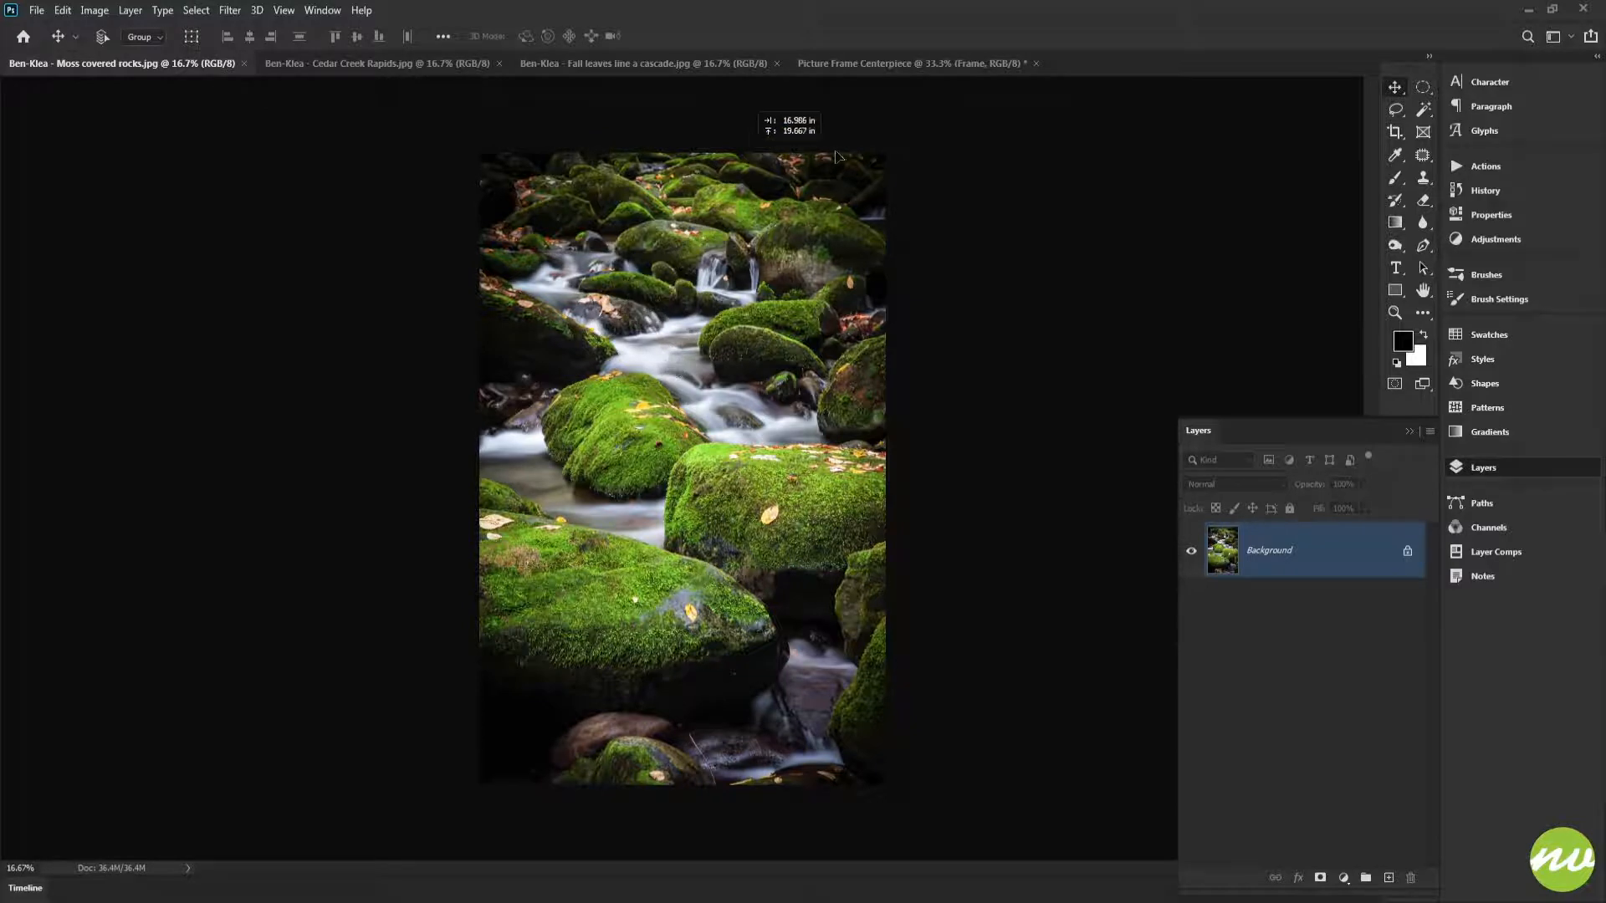
left_click(869, 65)
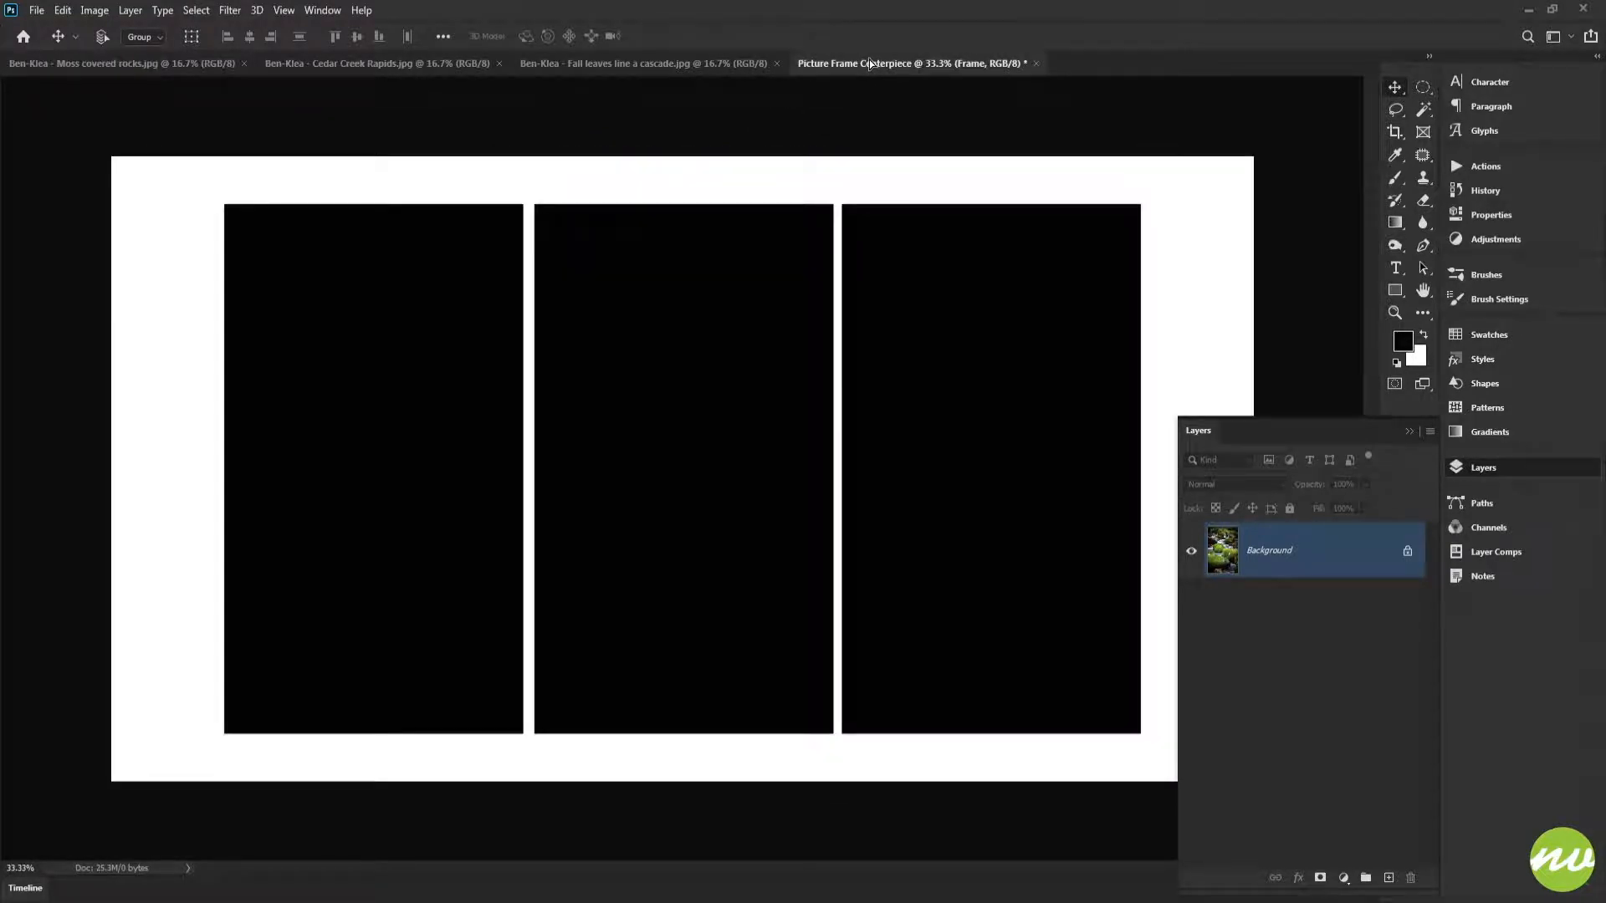
left_click_drag(870, 63, 684, 267)
left_click_drag(396, 373, 396, 373)
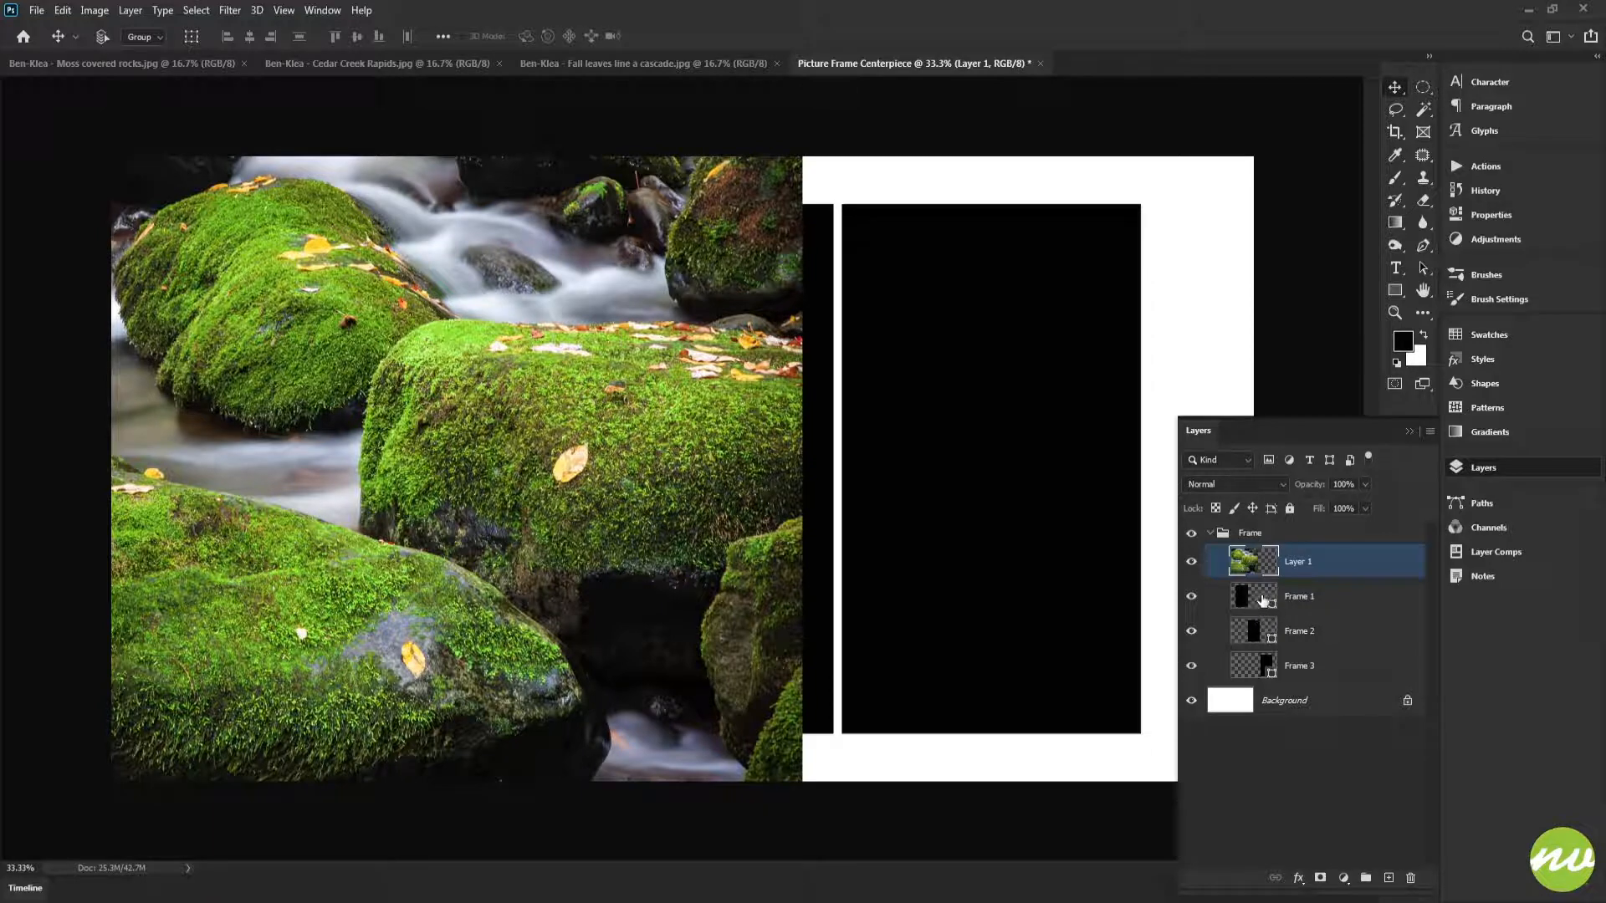
Step: Rename the moss-covered rocks layer as Photo 1
double_click(1298, 562)
type("F")
key("Return")
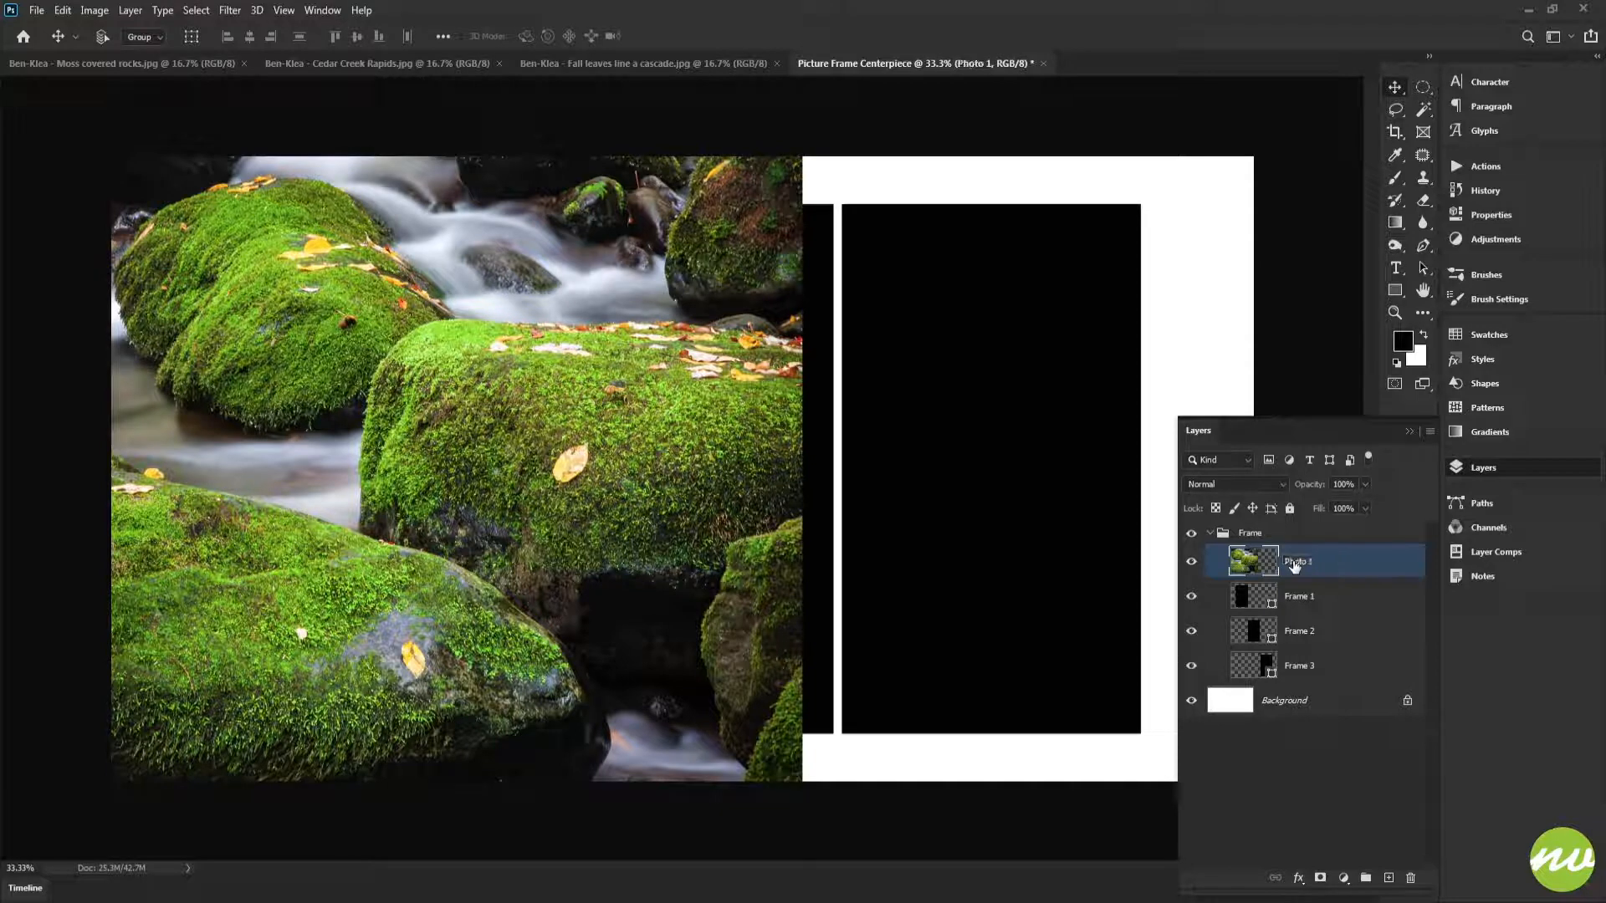
Step: Load Frame 1's outline as a selection and convert the Photo 1 layer to a smart object
left_click(1242, 596, "ctrl")
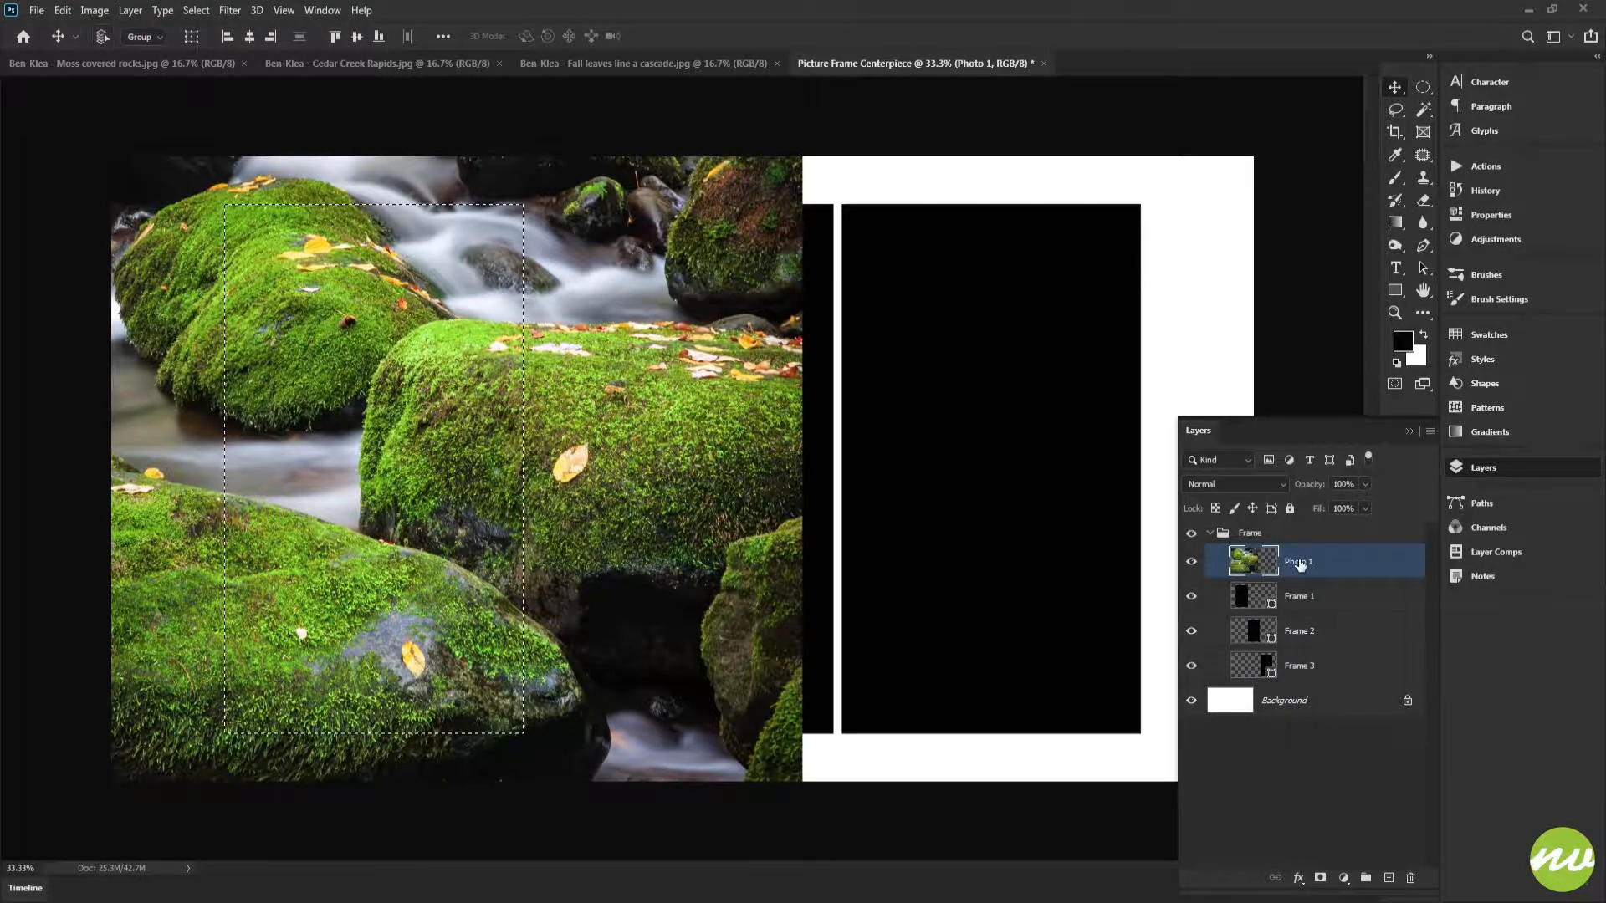
right_click(1297, 561)
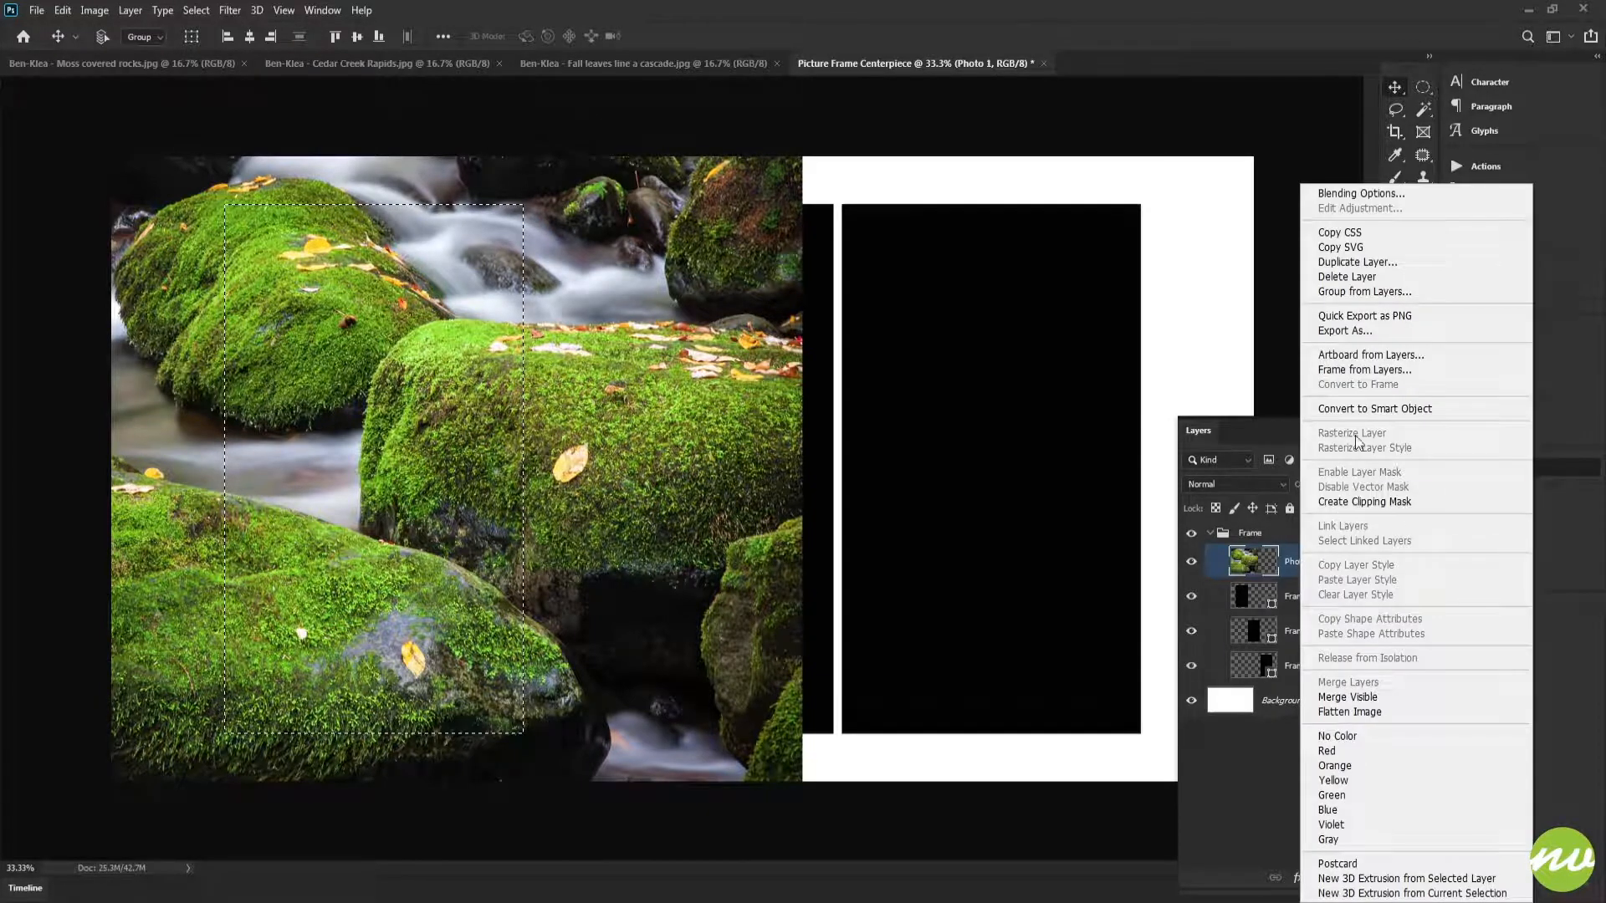
left_click(1352, 409)
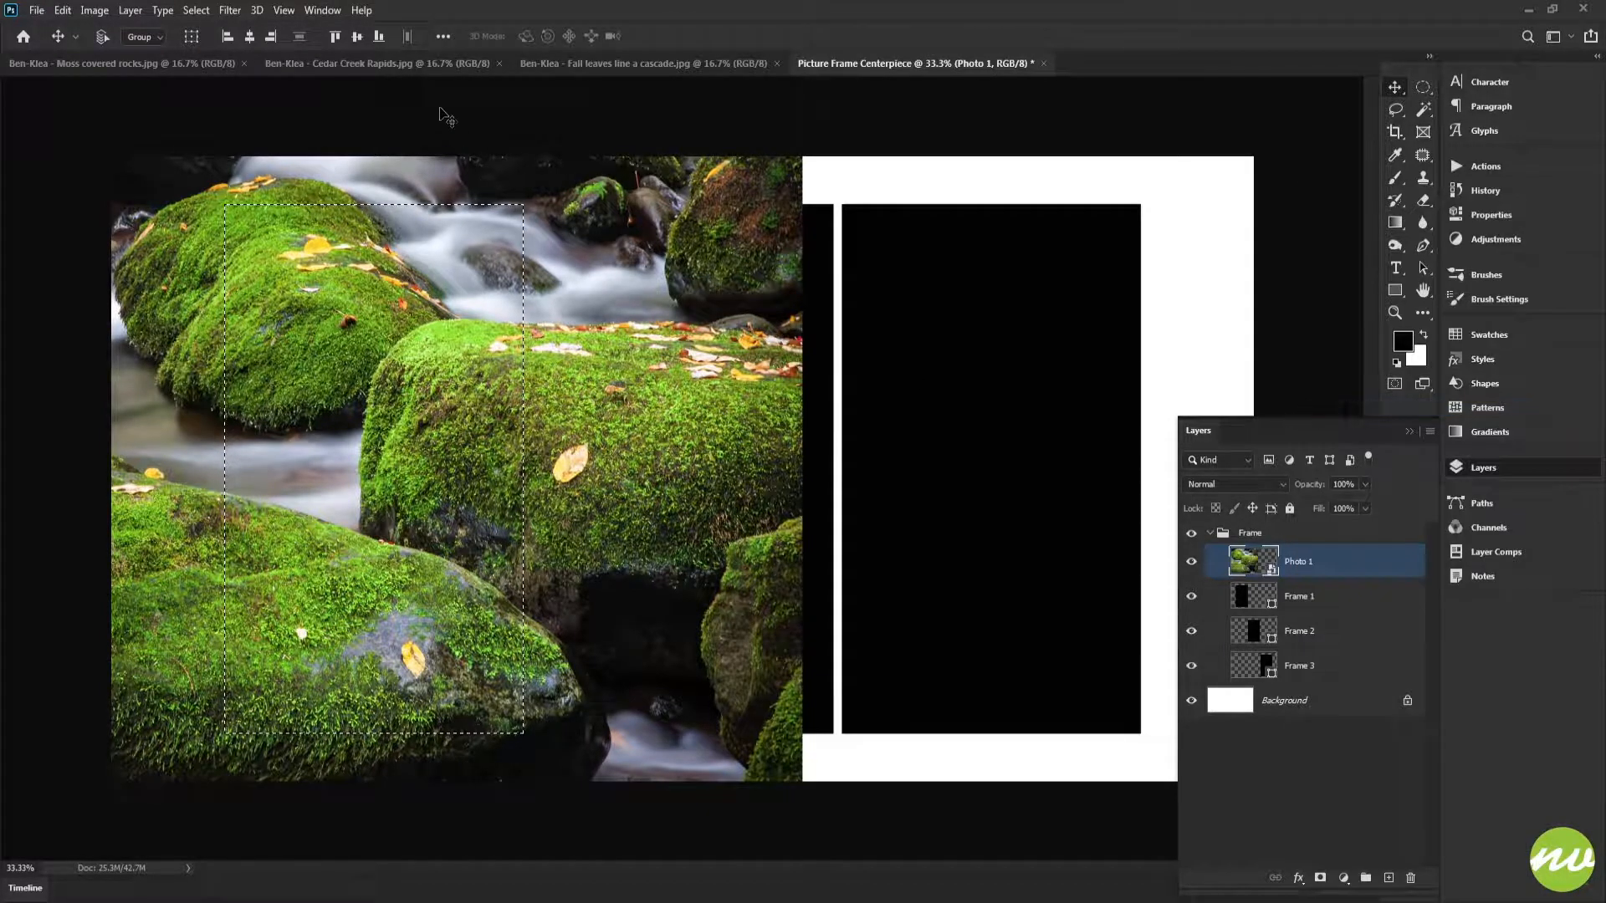
Step: Centre Photo 1 vertically and horizontally on the Frame 1 selection and deselect
left_click(357, 35)
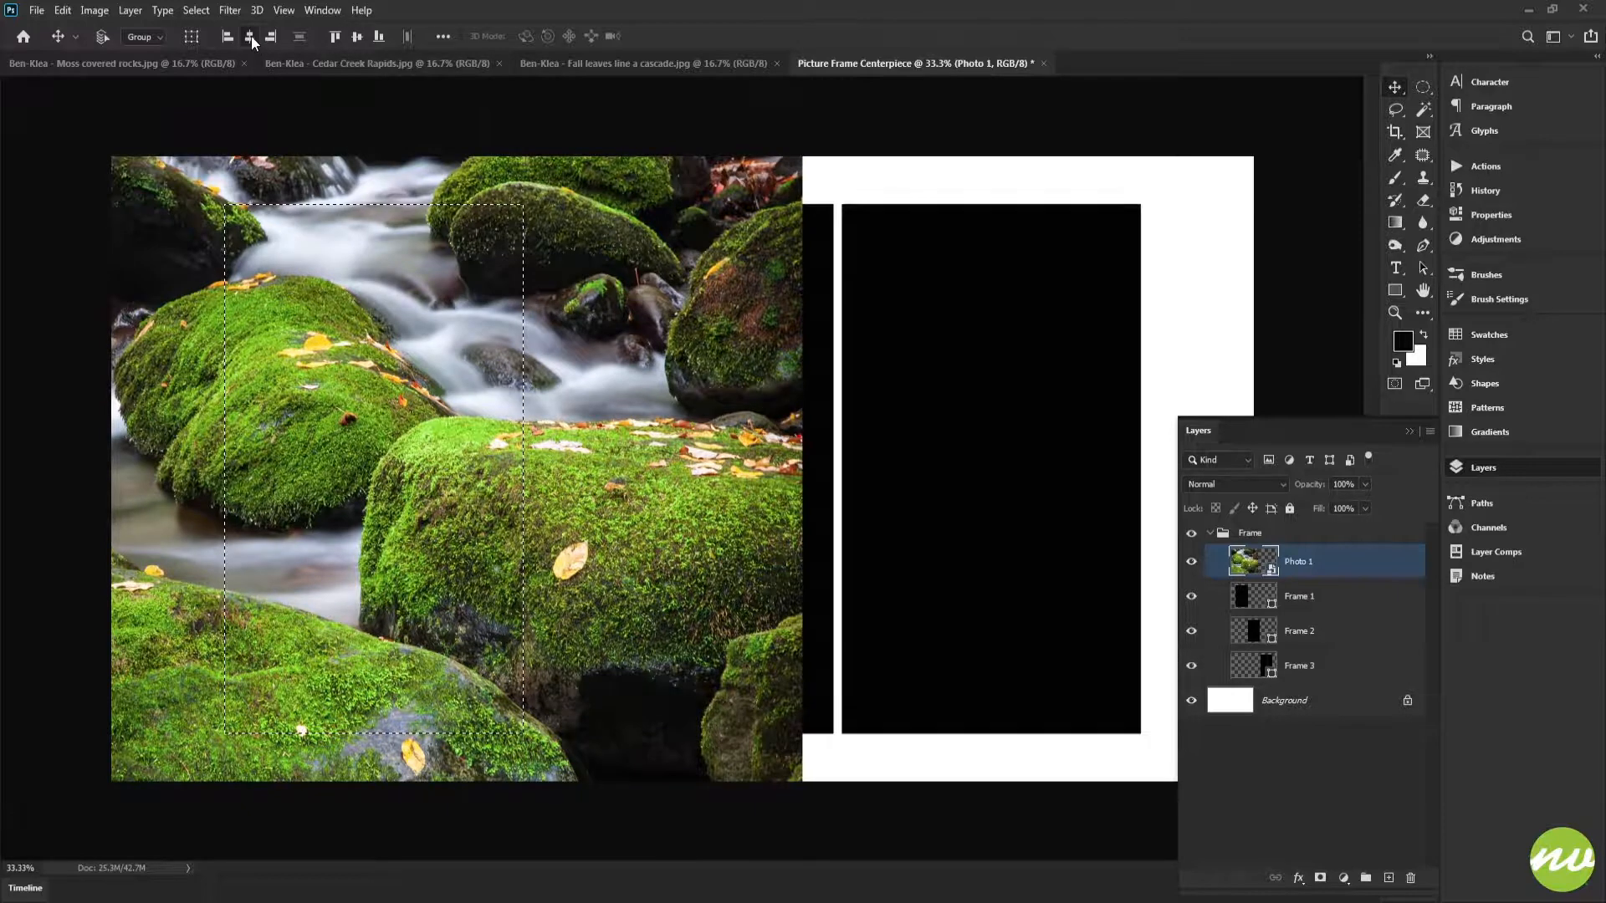
left_click(249, 36)
key("ctrl+d")
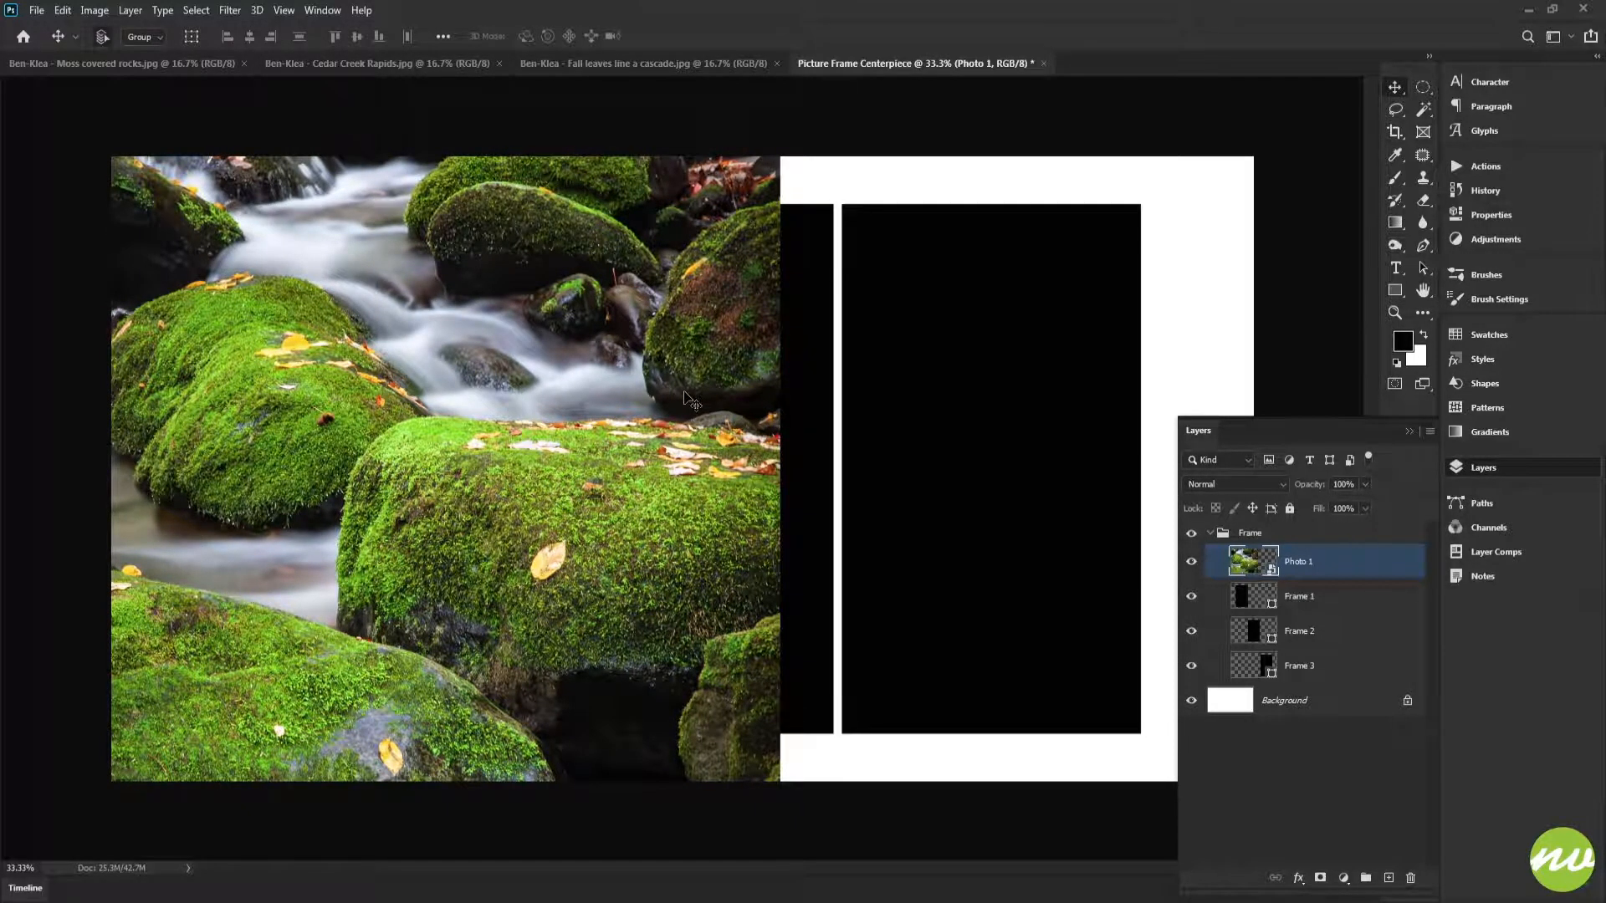
Step: Scale Photo 1 proportionally to 43% and clip it to the Frame 1 shape with a clipping mask
key("ctrl+t")
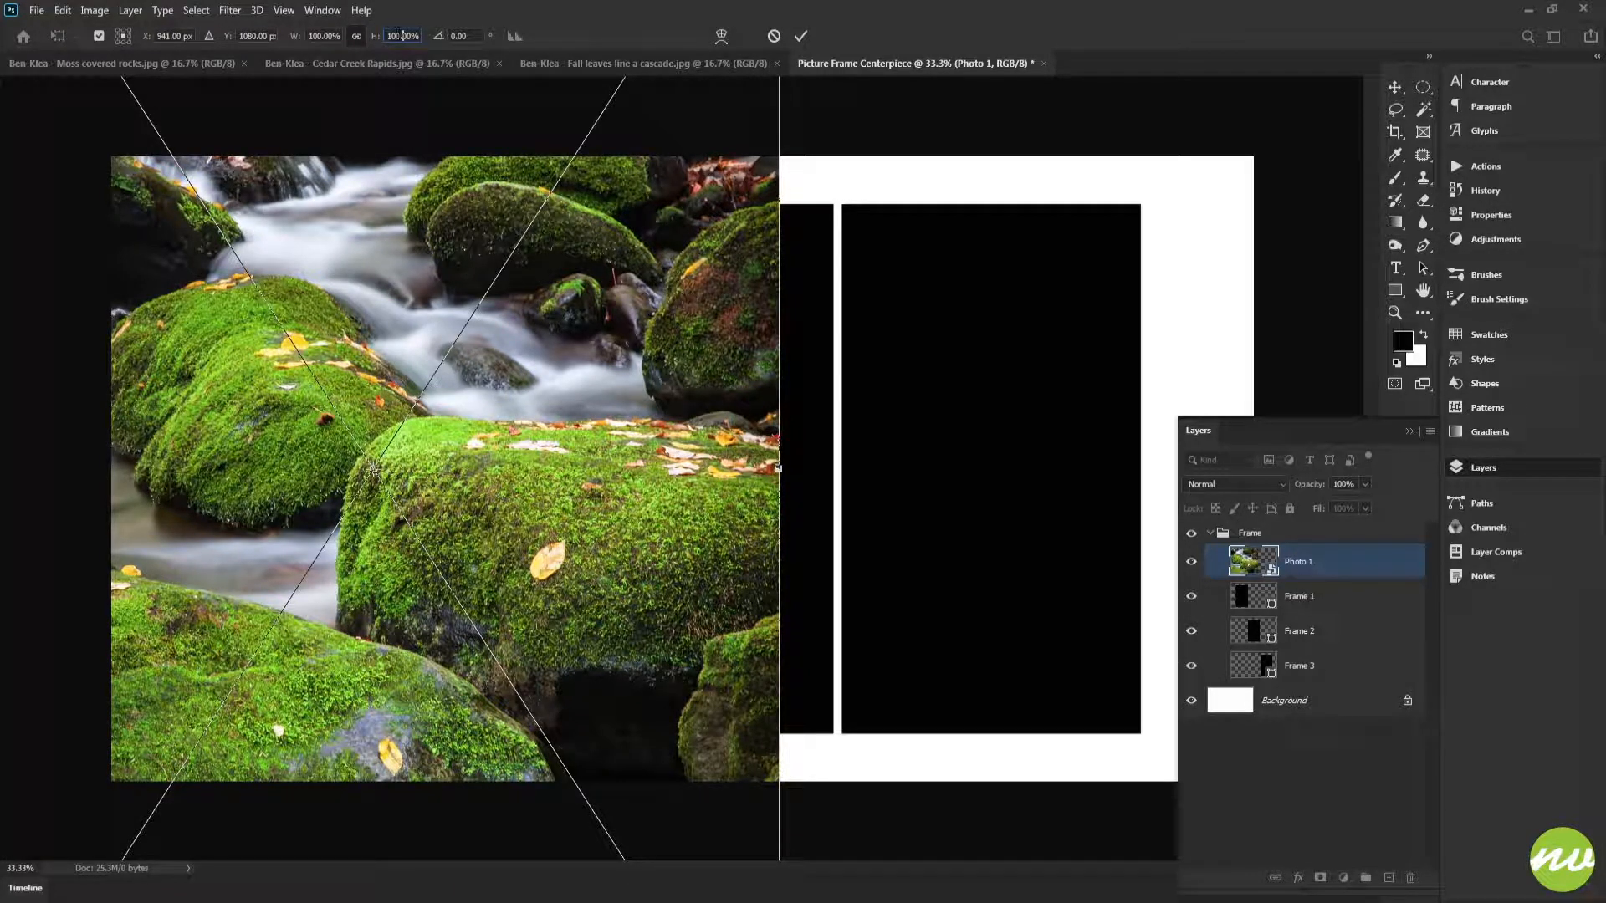
key("shift+Down")
key("shift+Down")
key("shift+Down")
key("shift+Down")
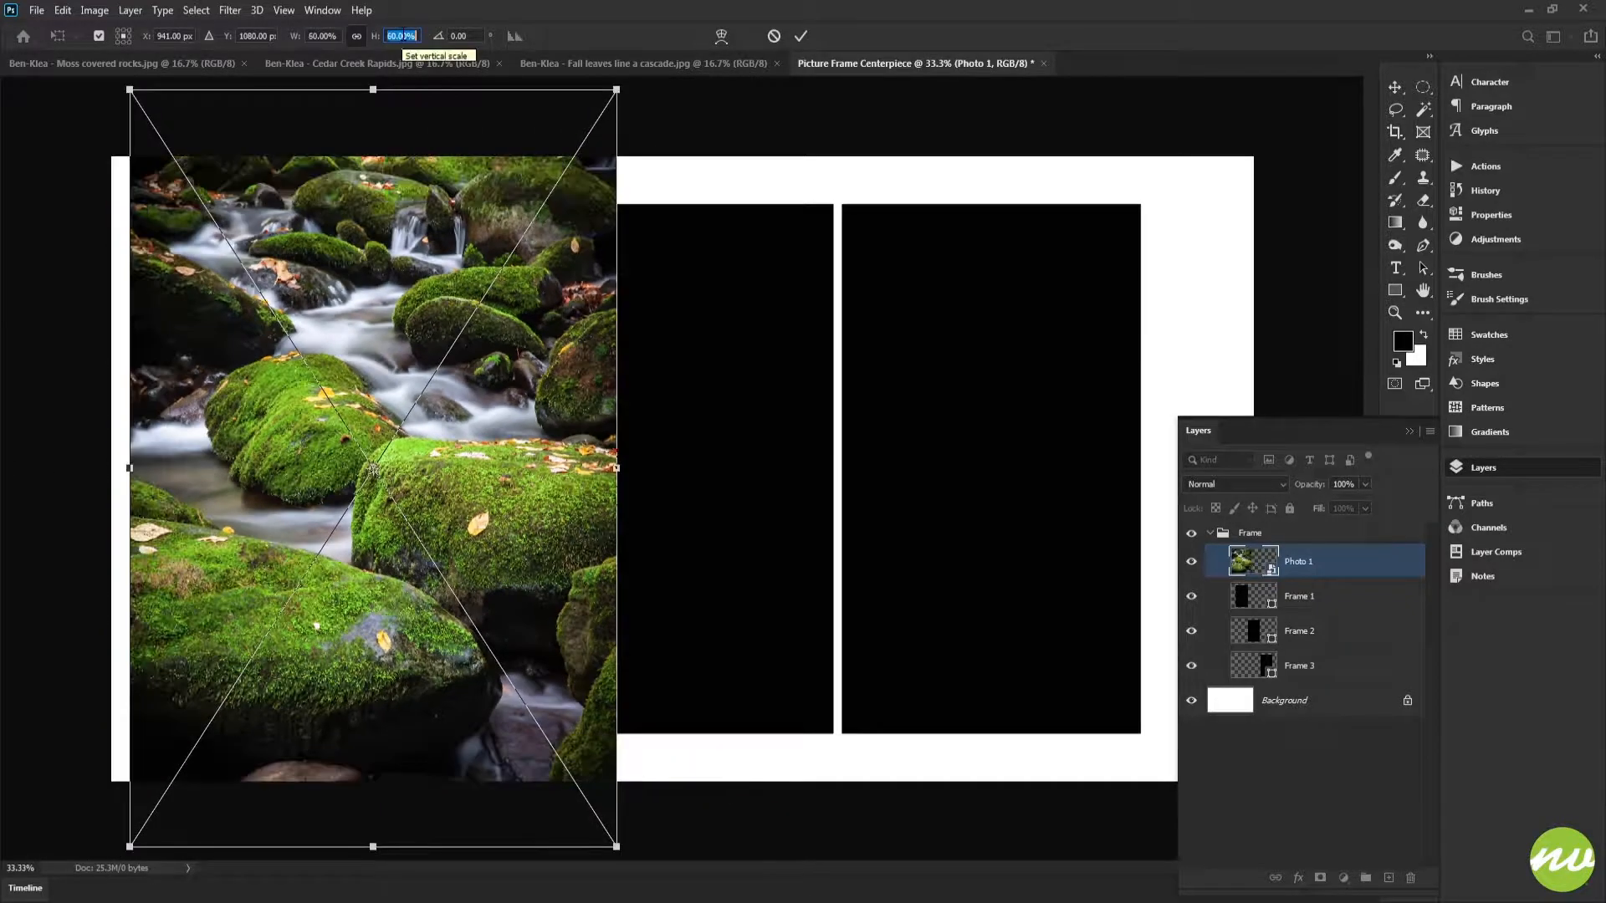
key("shift+Down")
key("shift+Down")
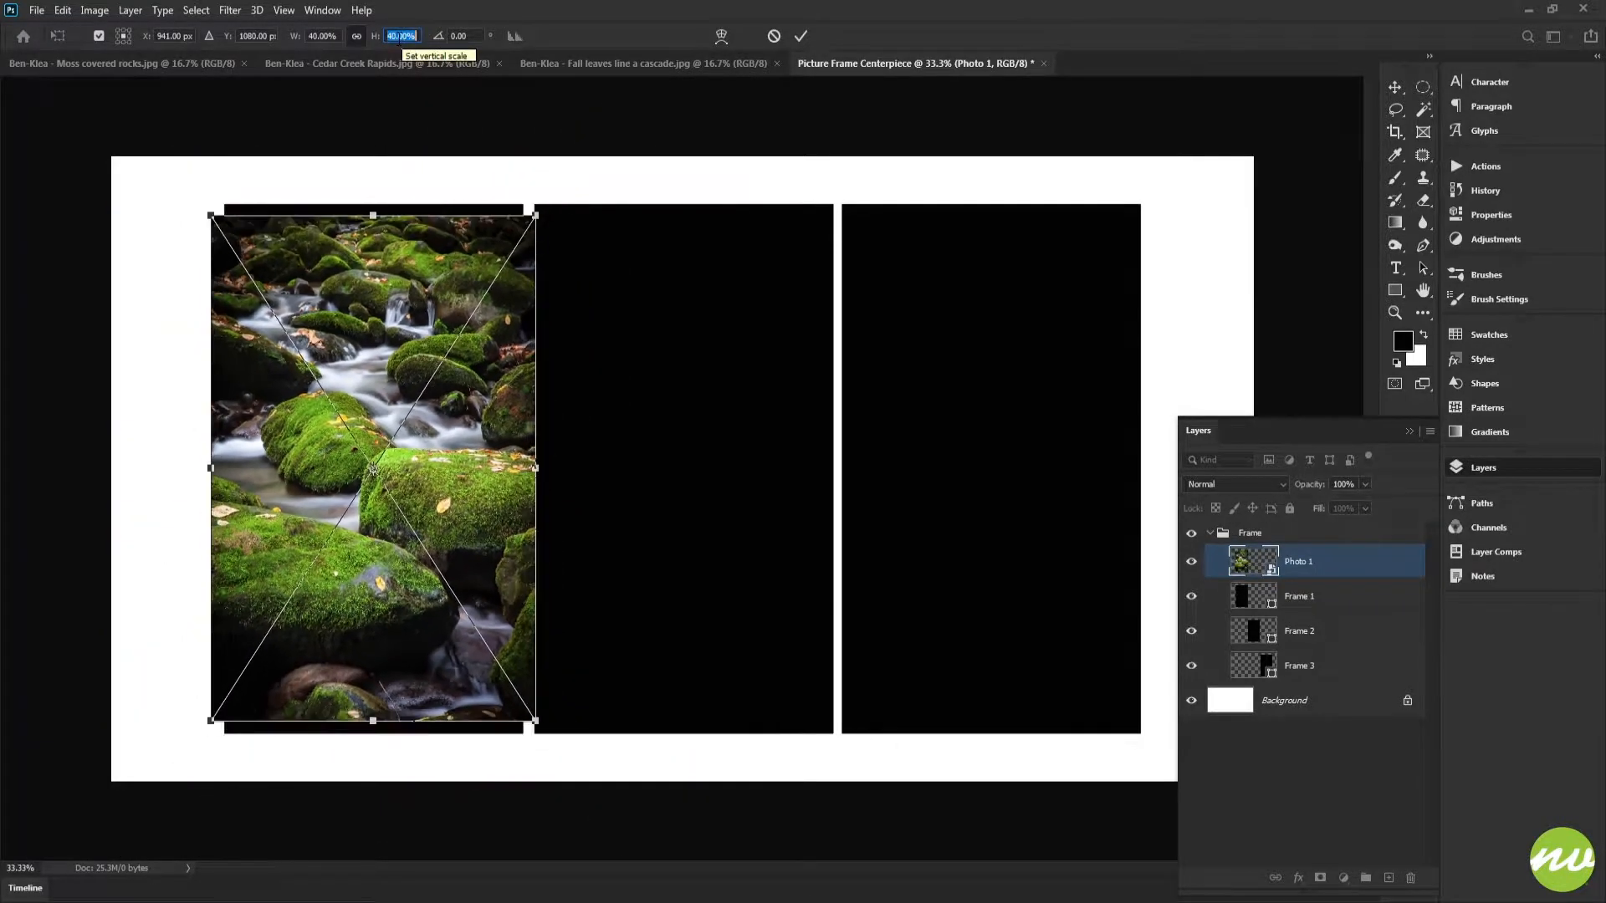
key("Up")
key("Up")
key("Up")
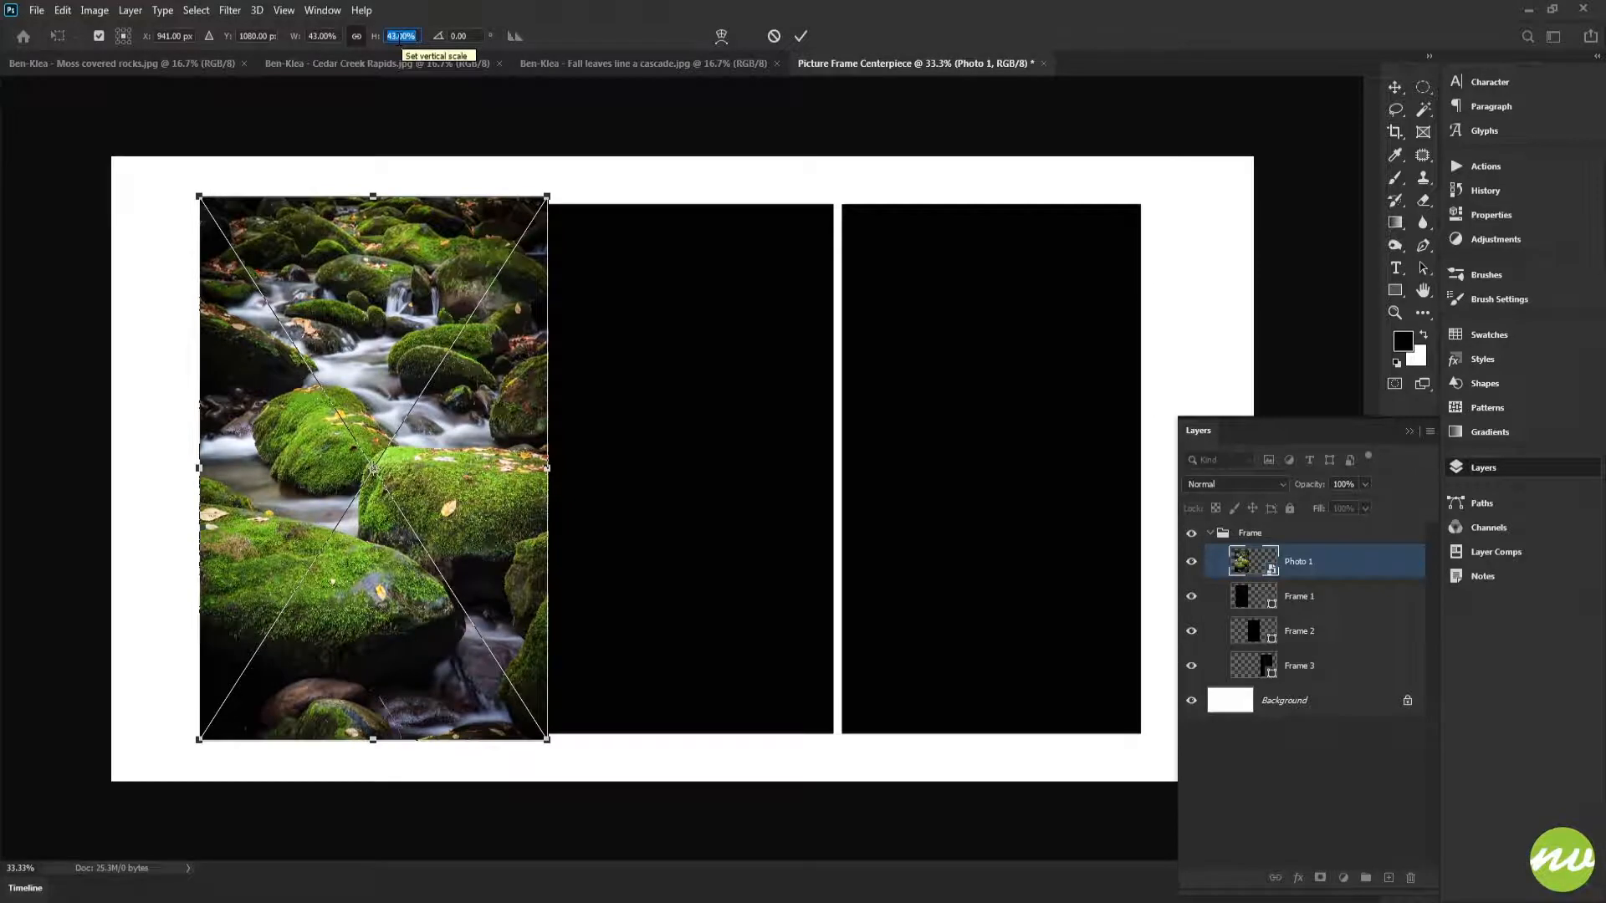
left_click(800, 37)
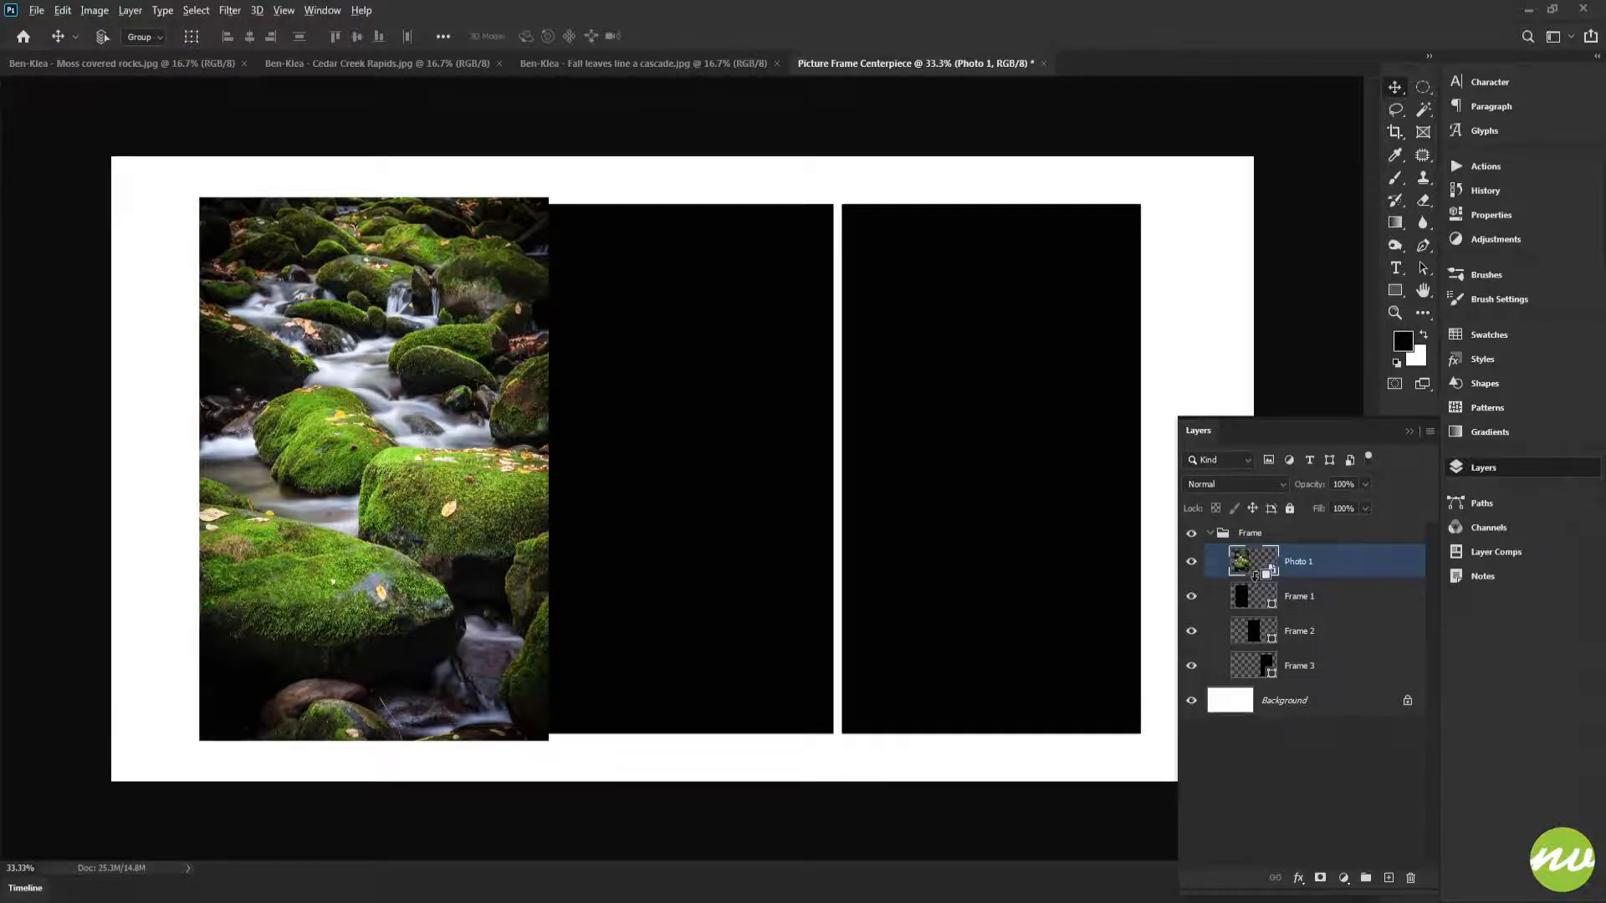
left_click(1254, 577, "alt")
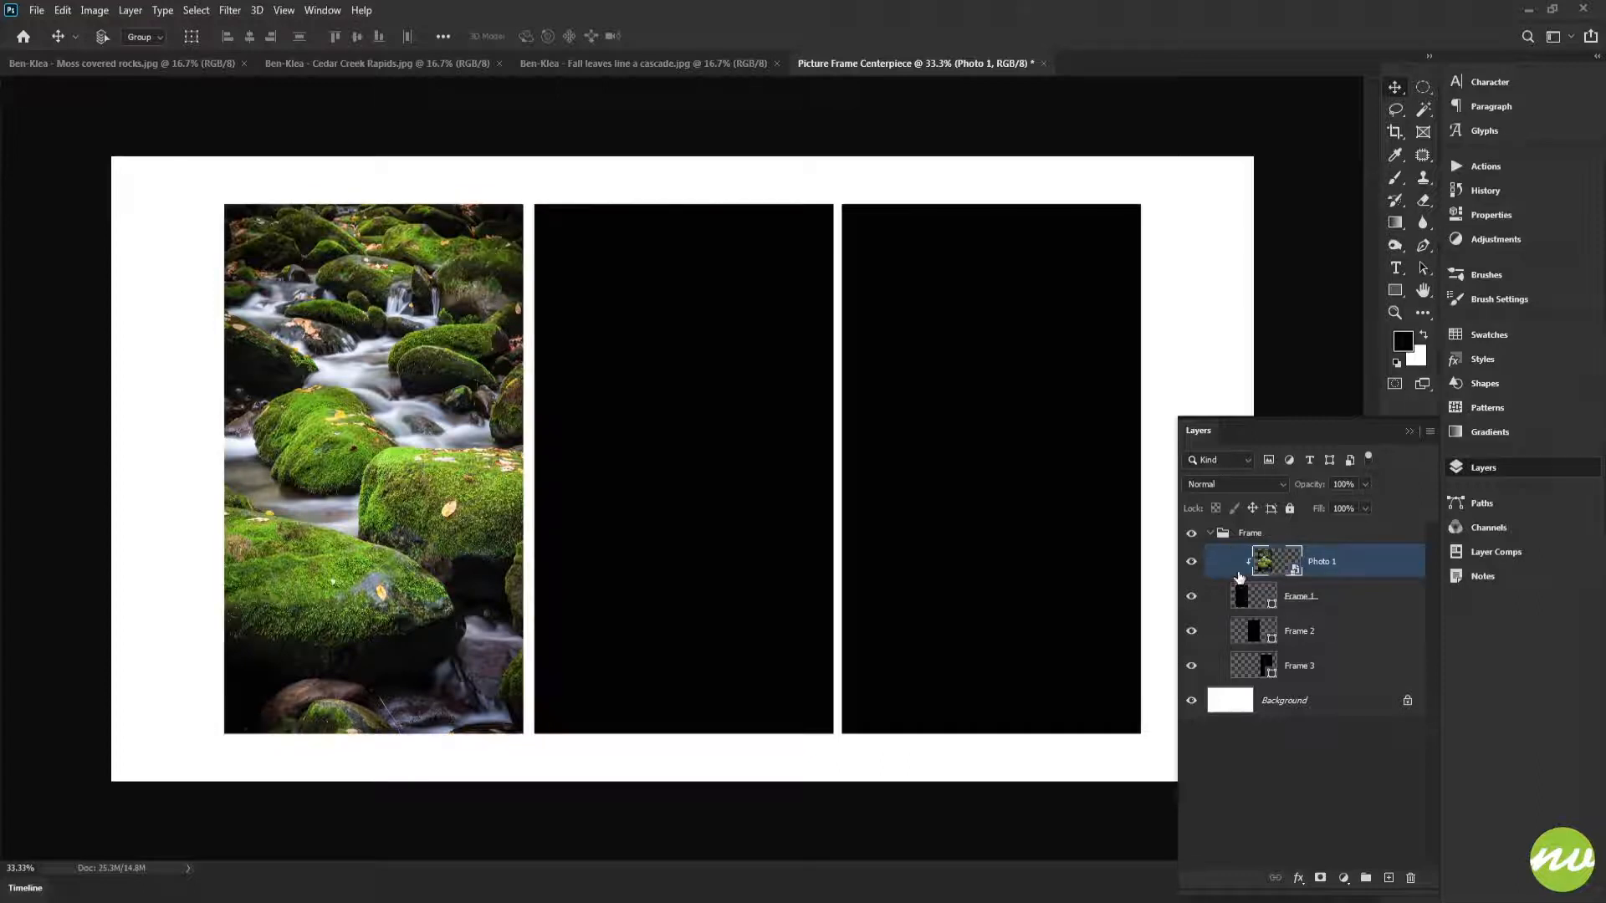
Step: Collapse the Frame group and fill the Background layer with black
key("h")
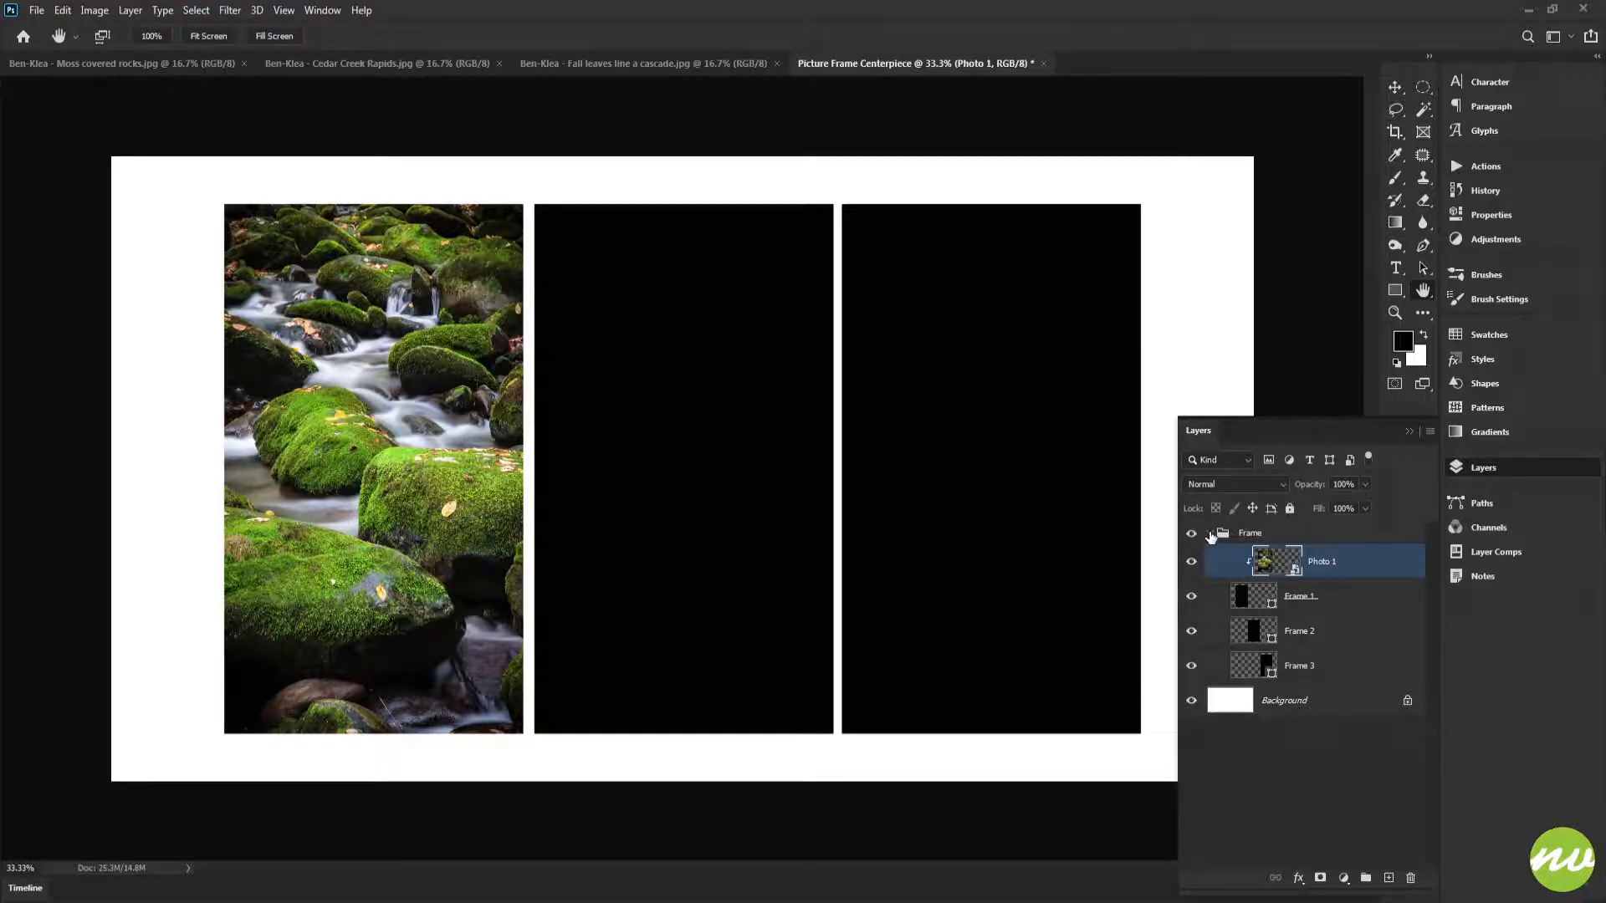
left_click(1209, 533)
left_click(1293, 563)
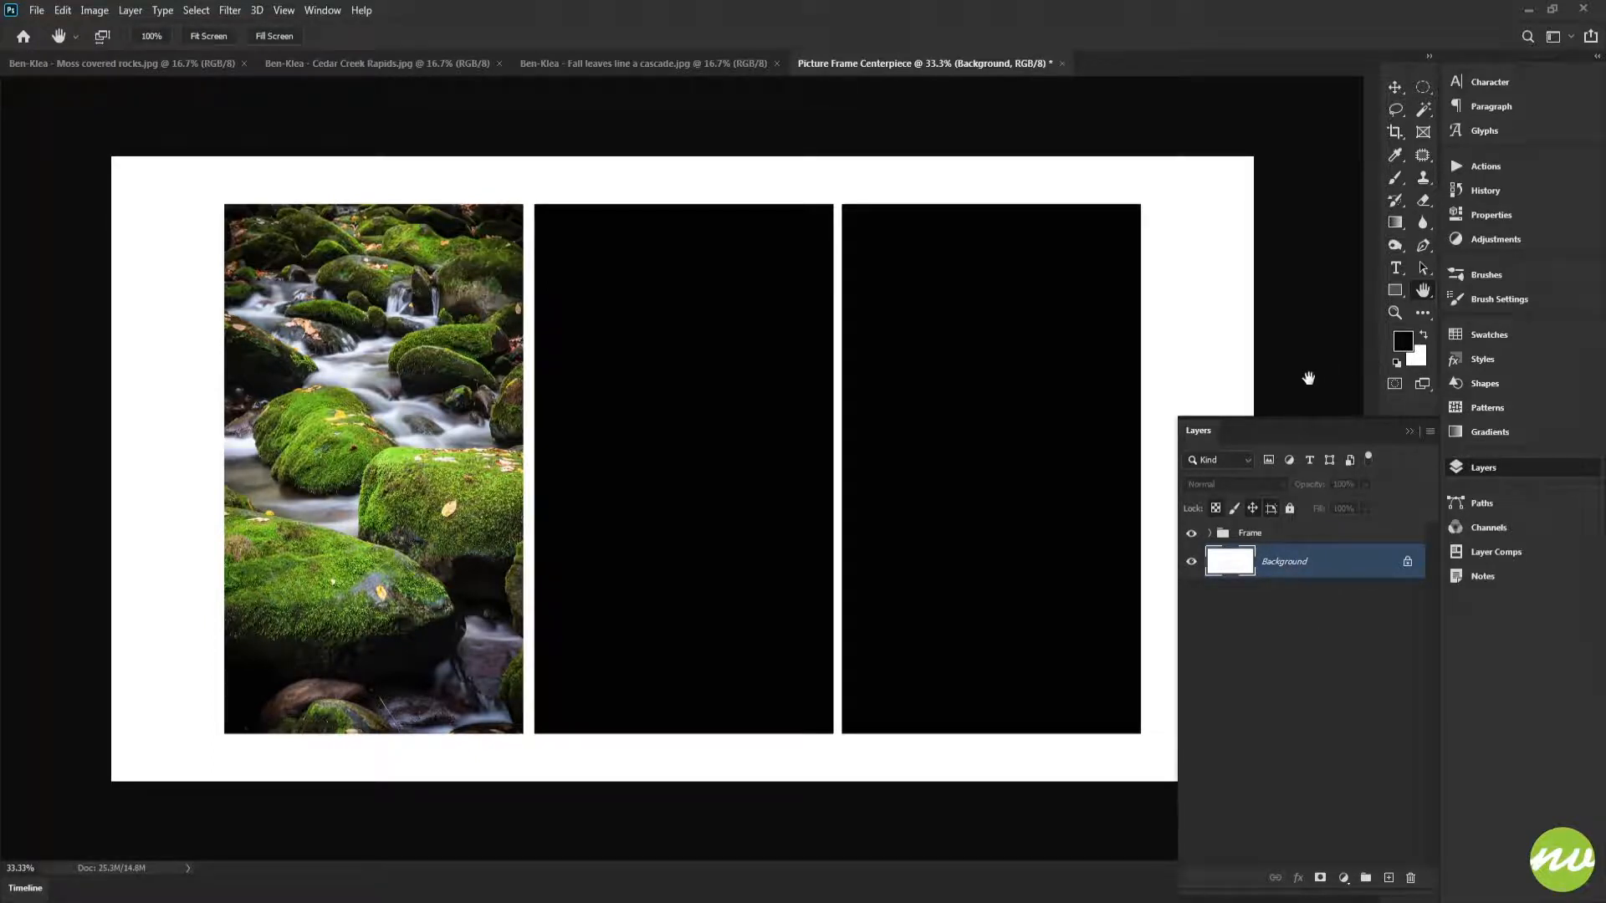
key("x")
key("Delete")
key("ctrl+z")
key("ctrl+BackSpace")
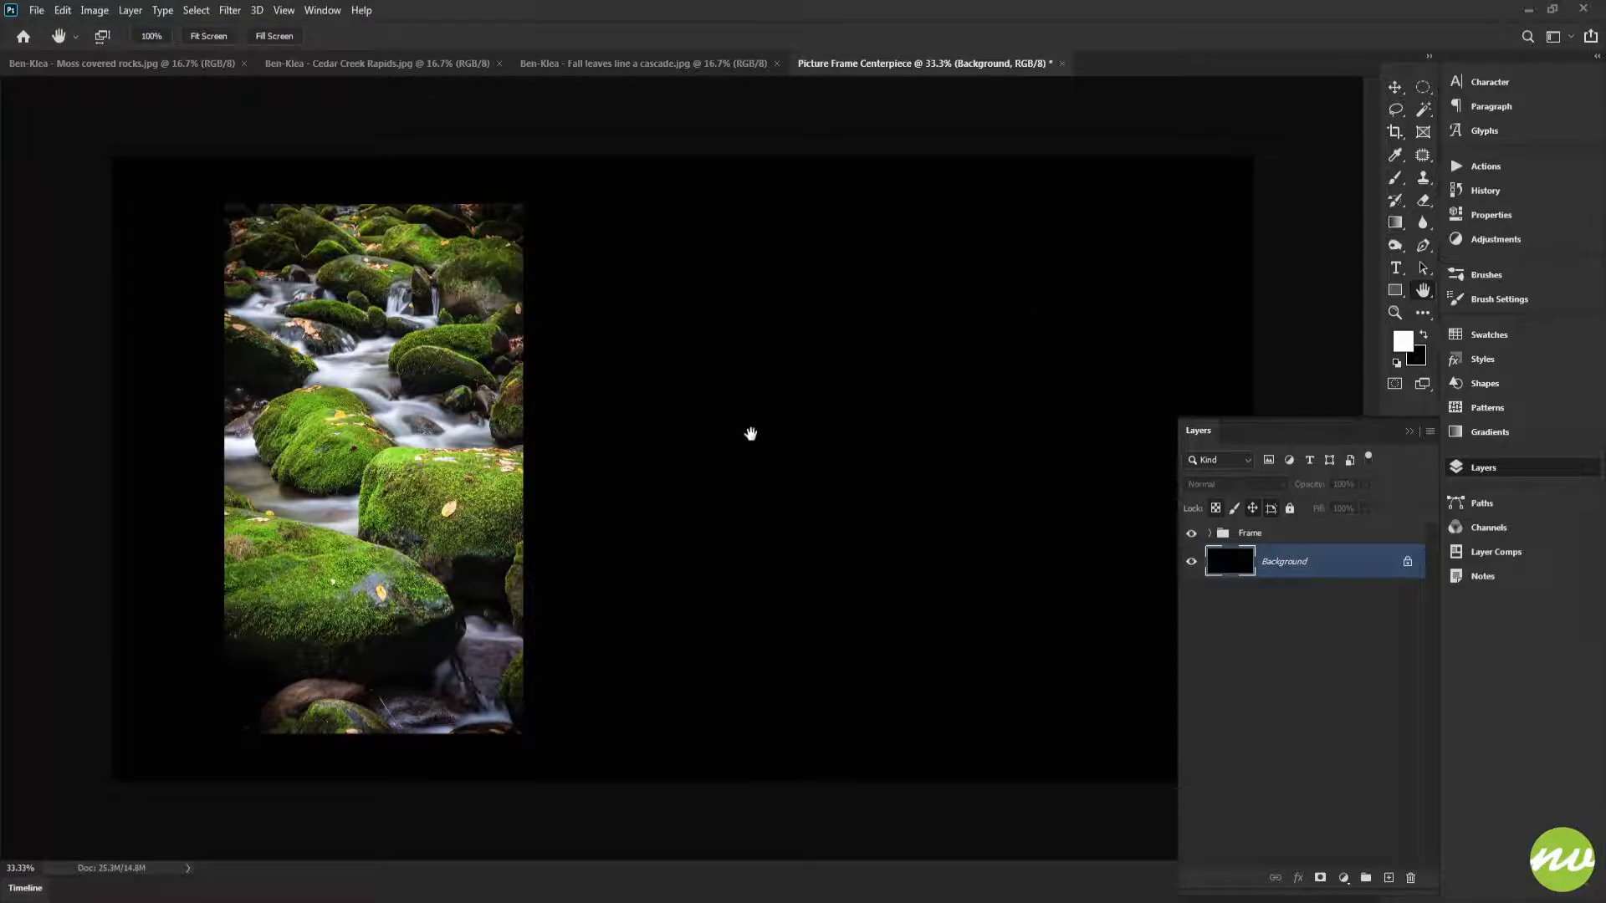
Step: Copy the Cedar Creek Rapids photo into the centerpiece document, directly above Frame 2 in the Frame group
key("v")
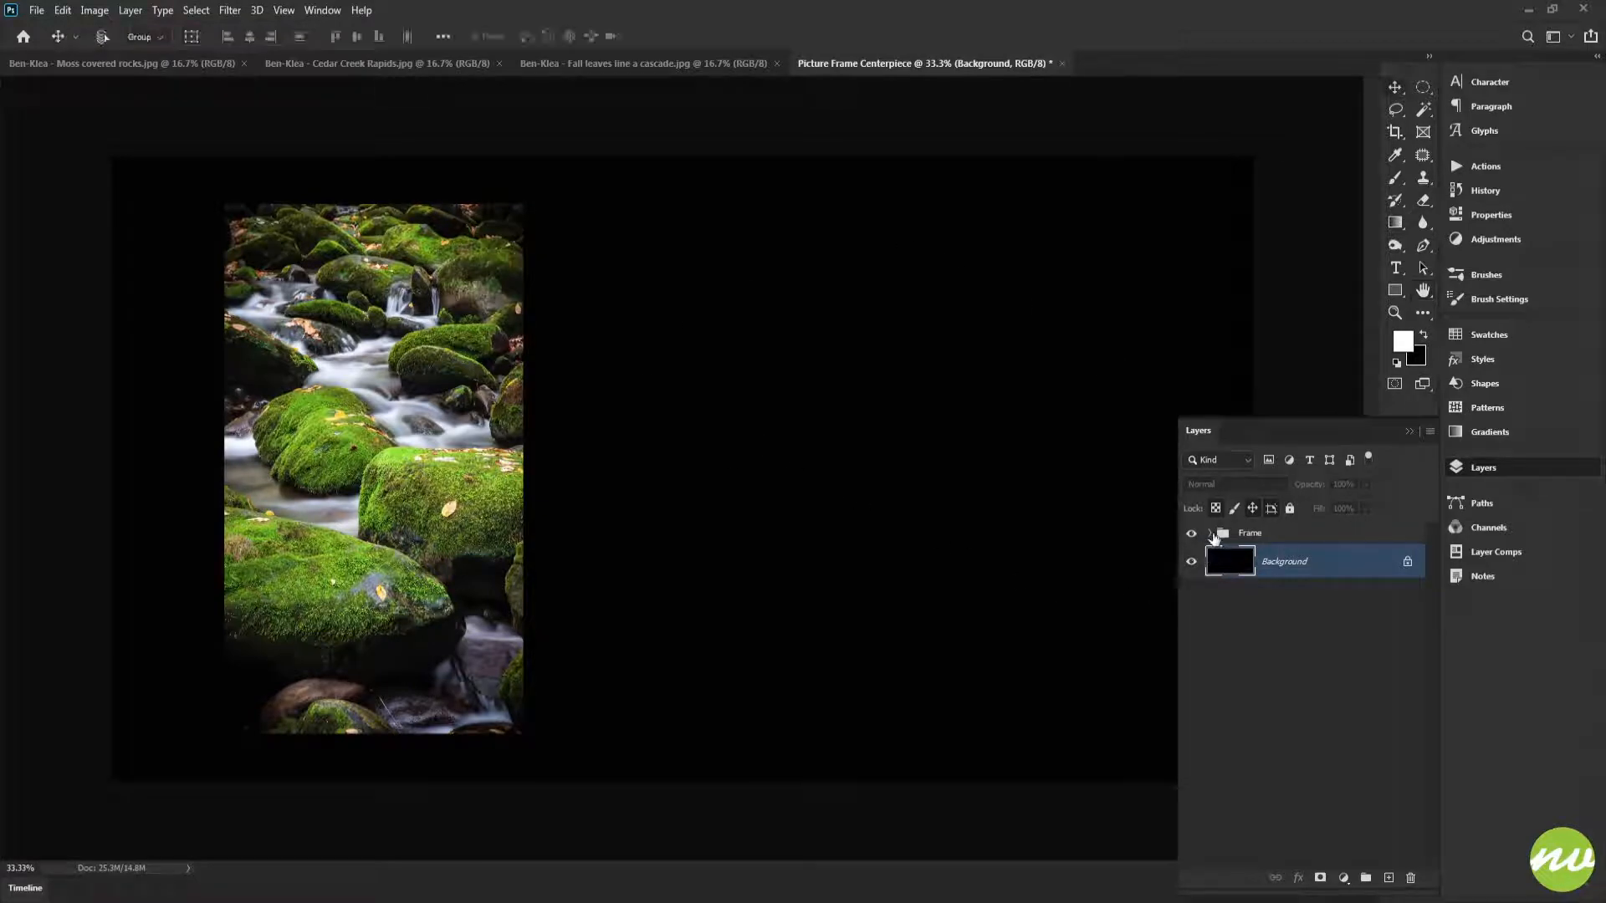
left_click(1210, 534)
left_click(1255, 627)
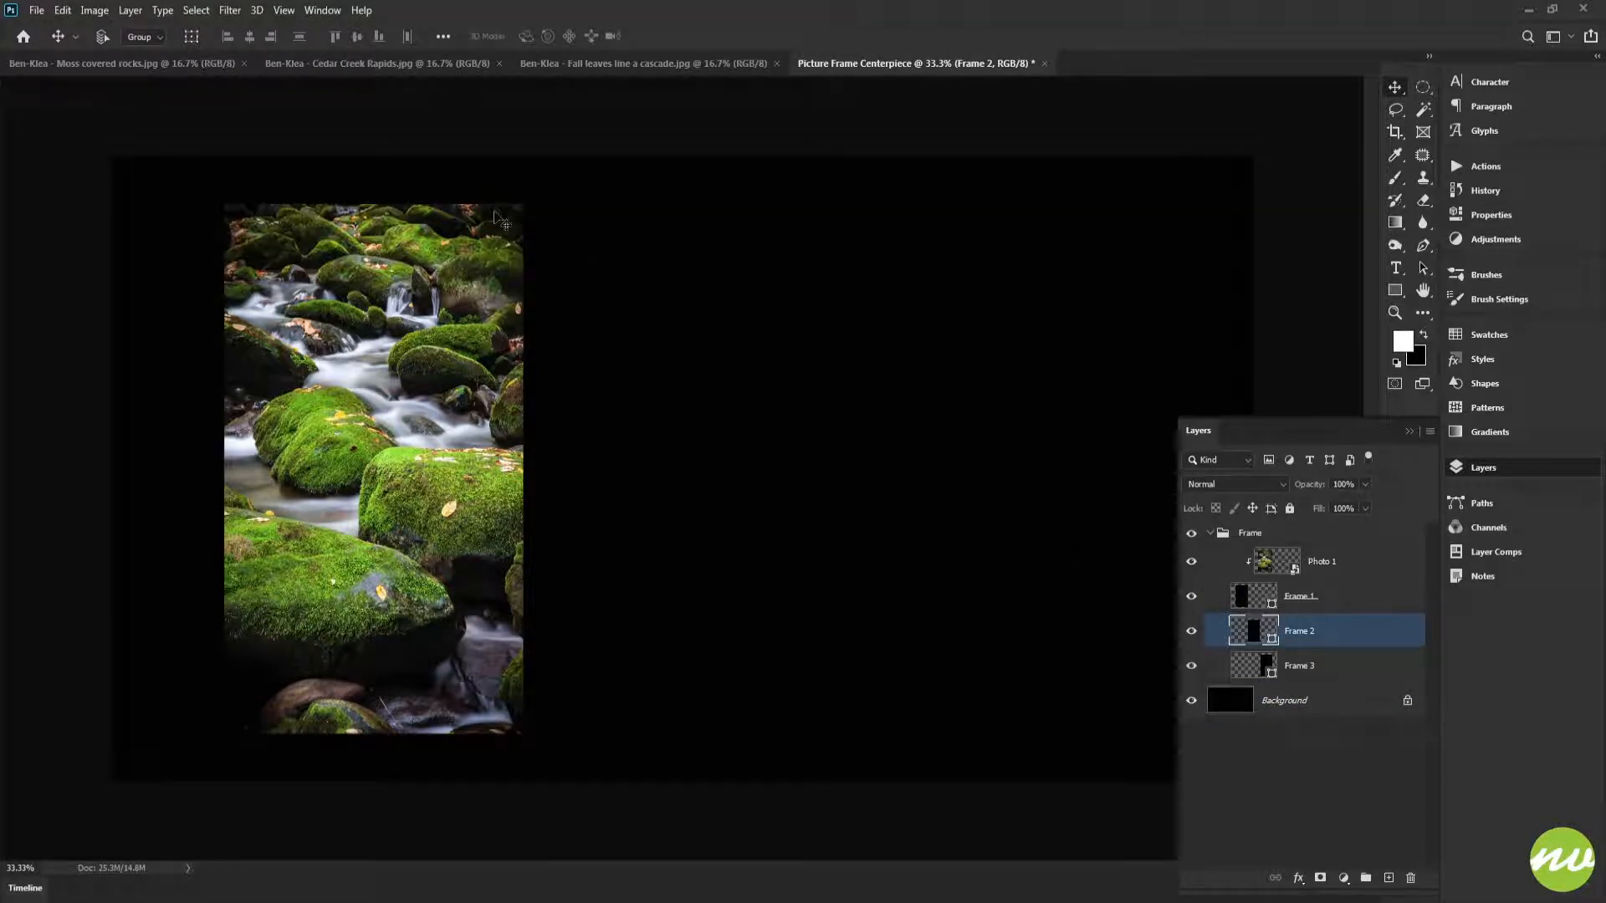
left_click(384, 67)
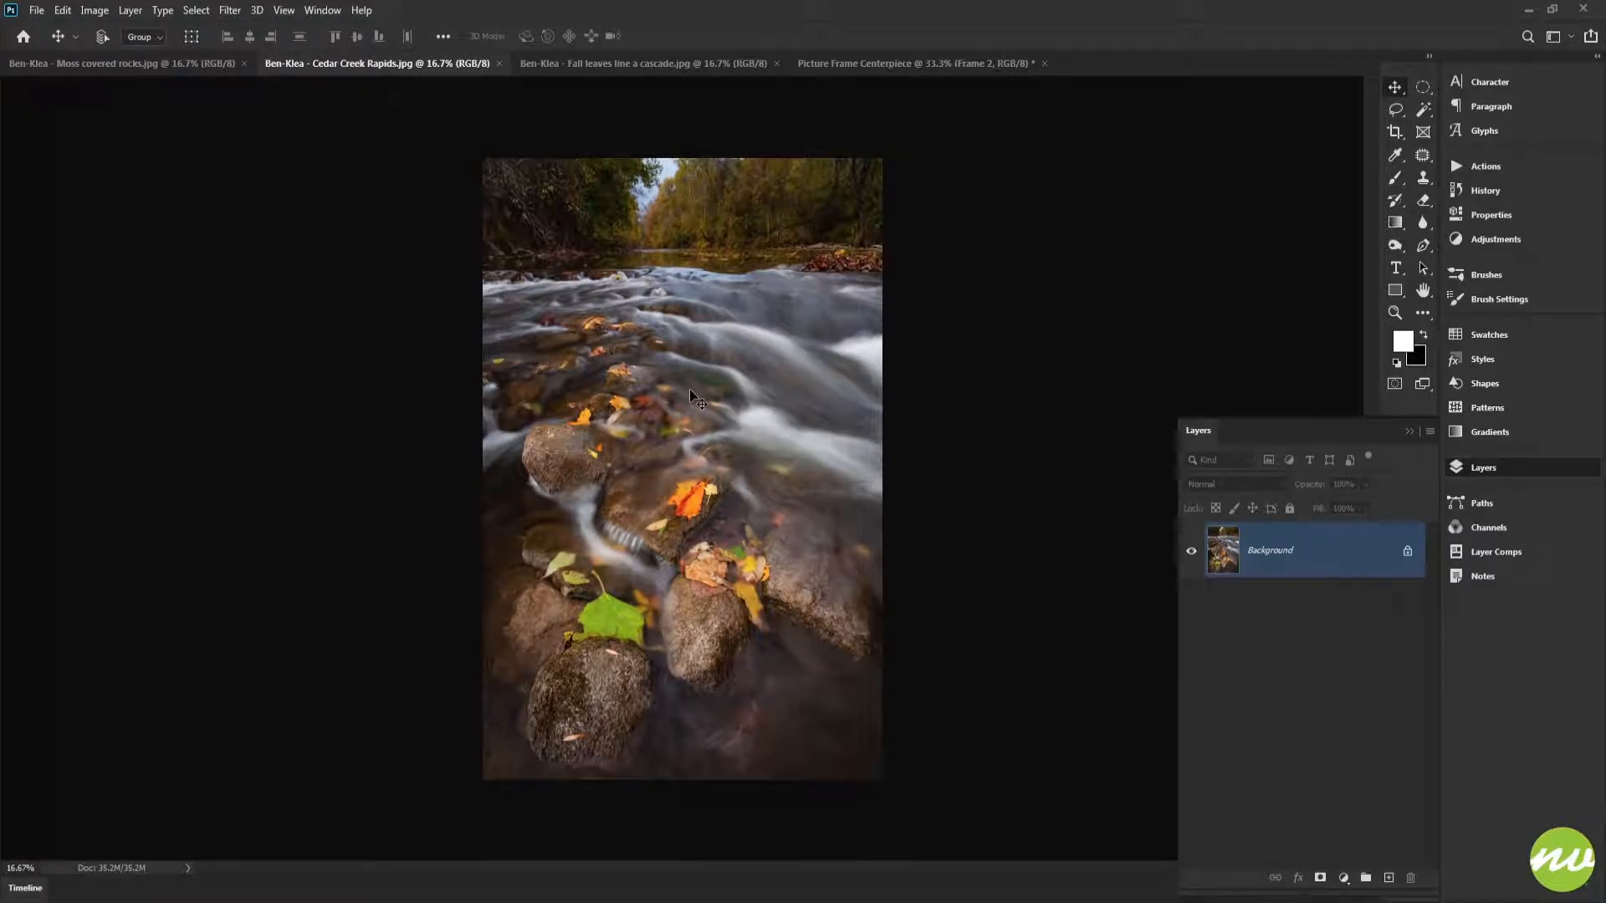
left_click(901, 67)
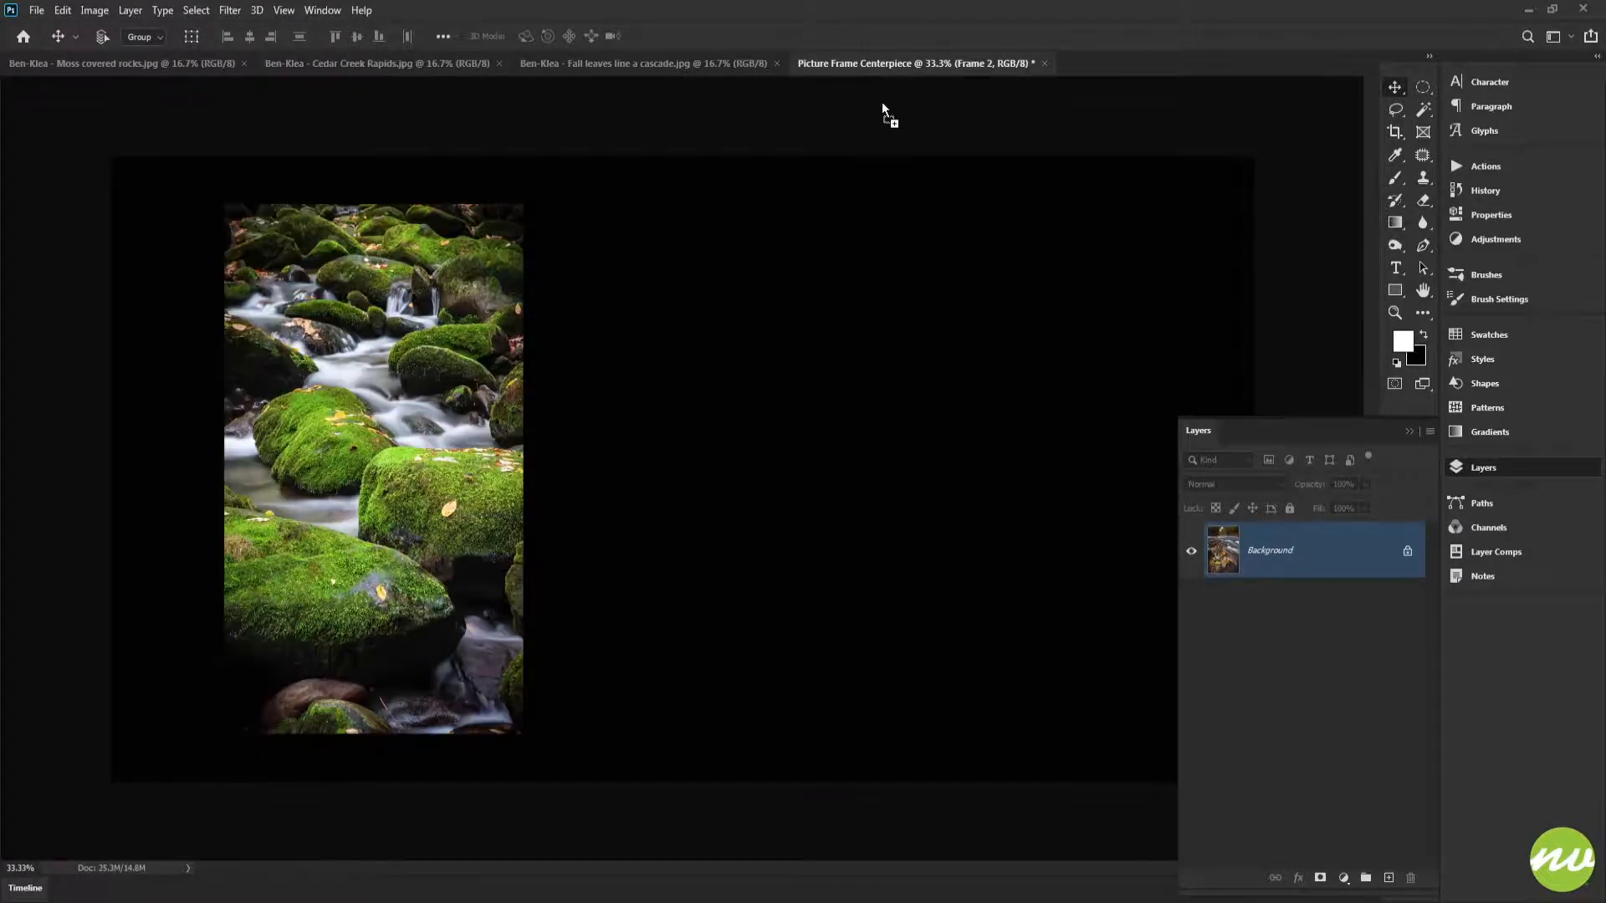
left_click_drag(719, 380, 712, 433)
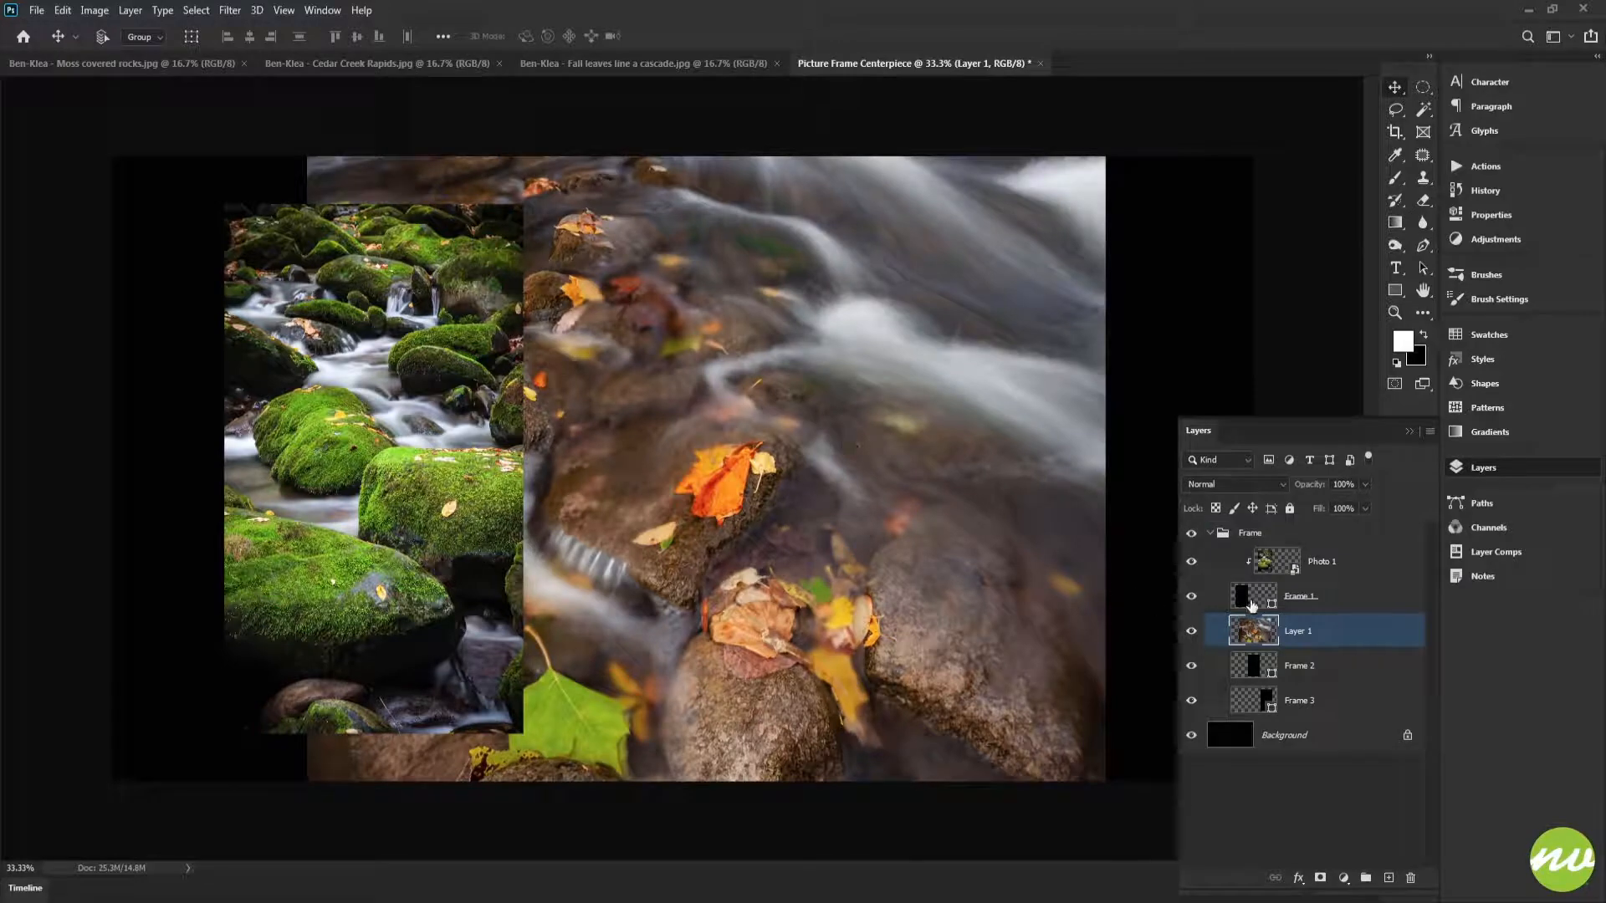
Step: Rename the rapids photo layer as Photo 2 and convert it to a smart object
double_click(1297, 632)
type("Photo 2")
key("Return")
right_click(1310, 625)
left_click(1376, 409)
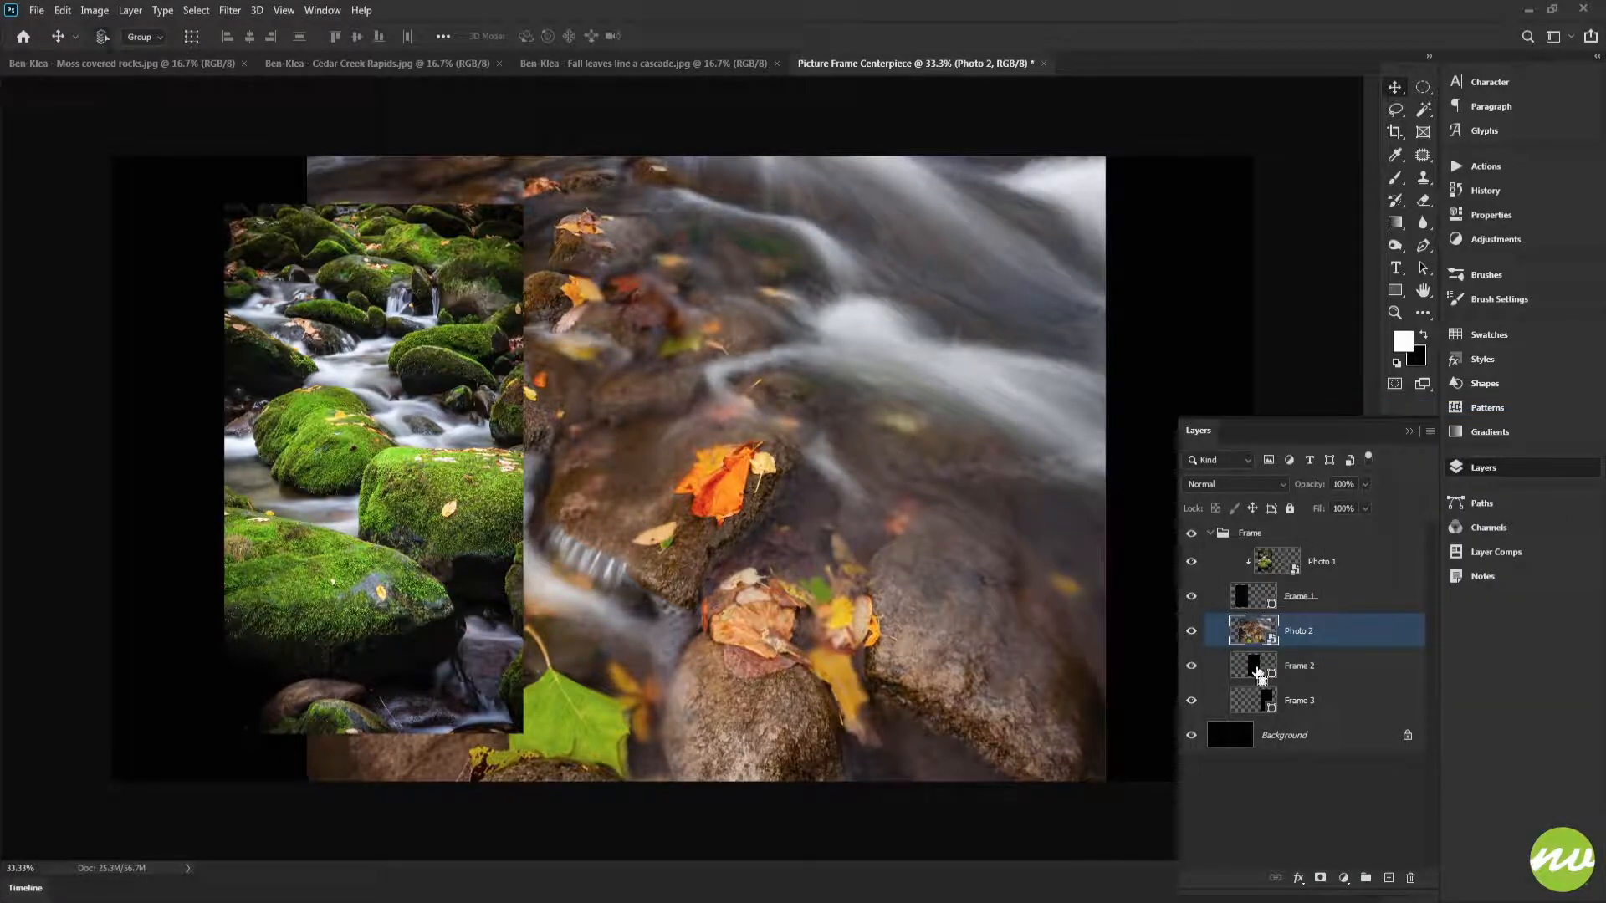
Step: Centre Photo 2 vertically and horizontally on a selection of Frame 2's outline and deselect
left_click(1255, 667, "ctrl")
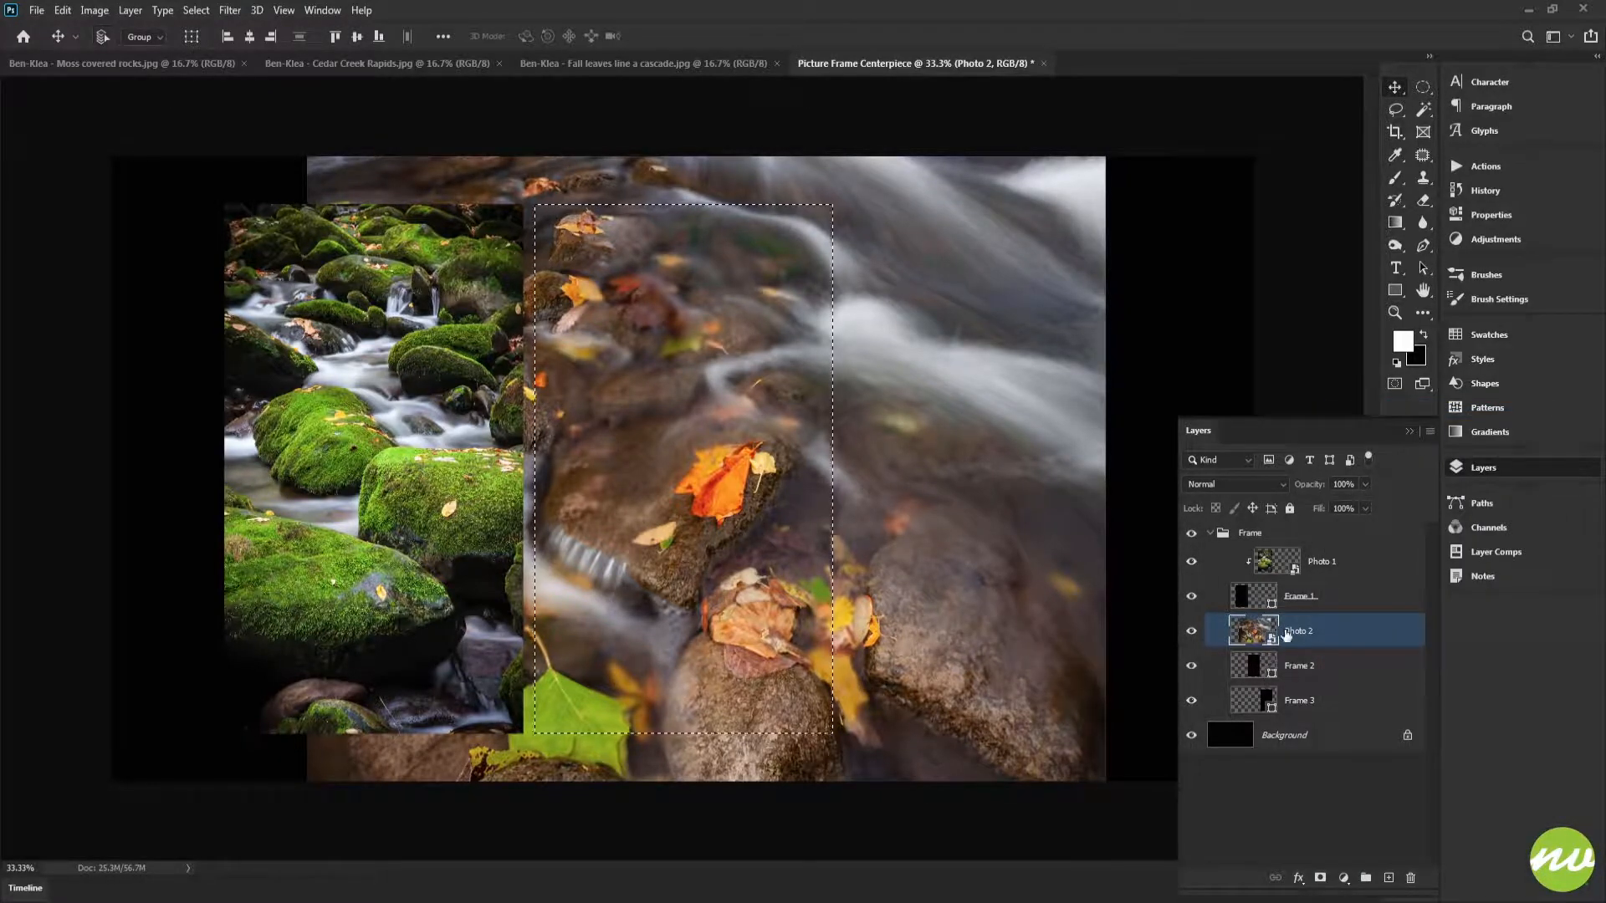
left_click(357, 36)
left_click(250, 36)
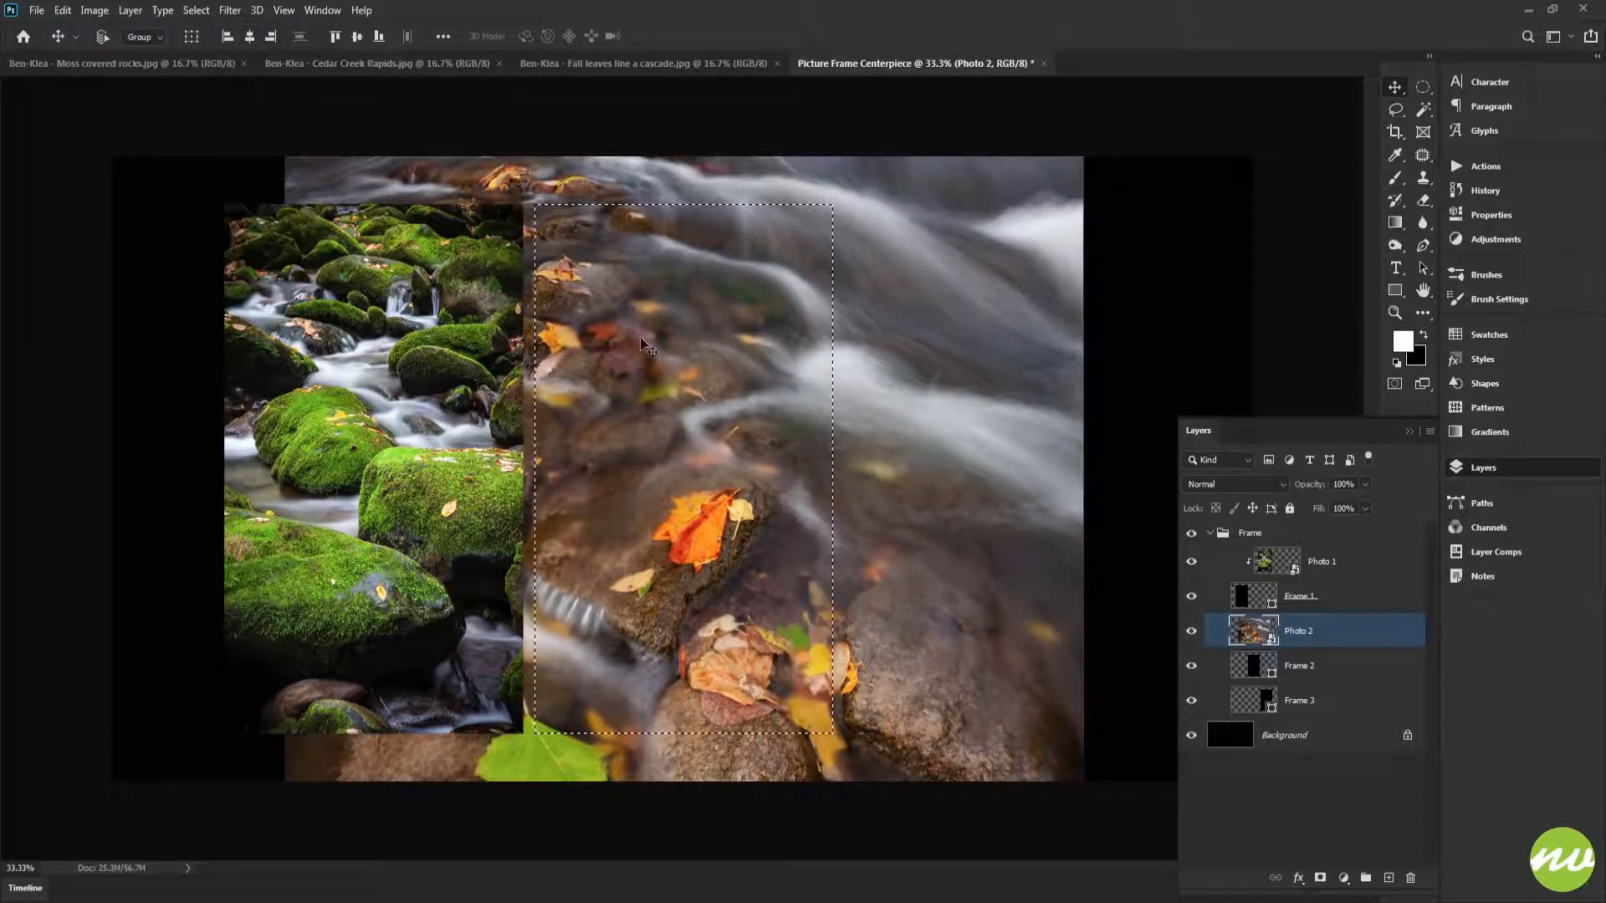
key("ctrl+d")
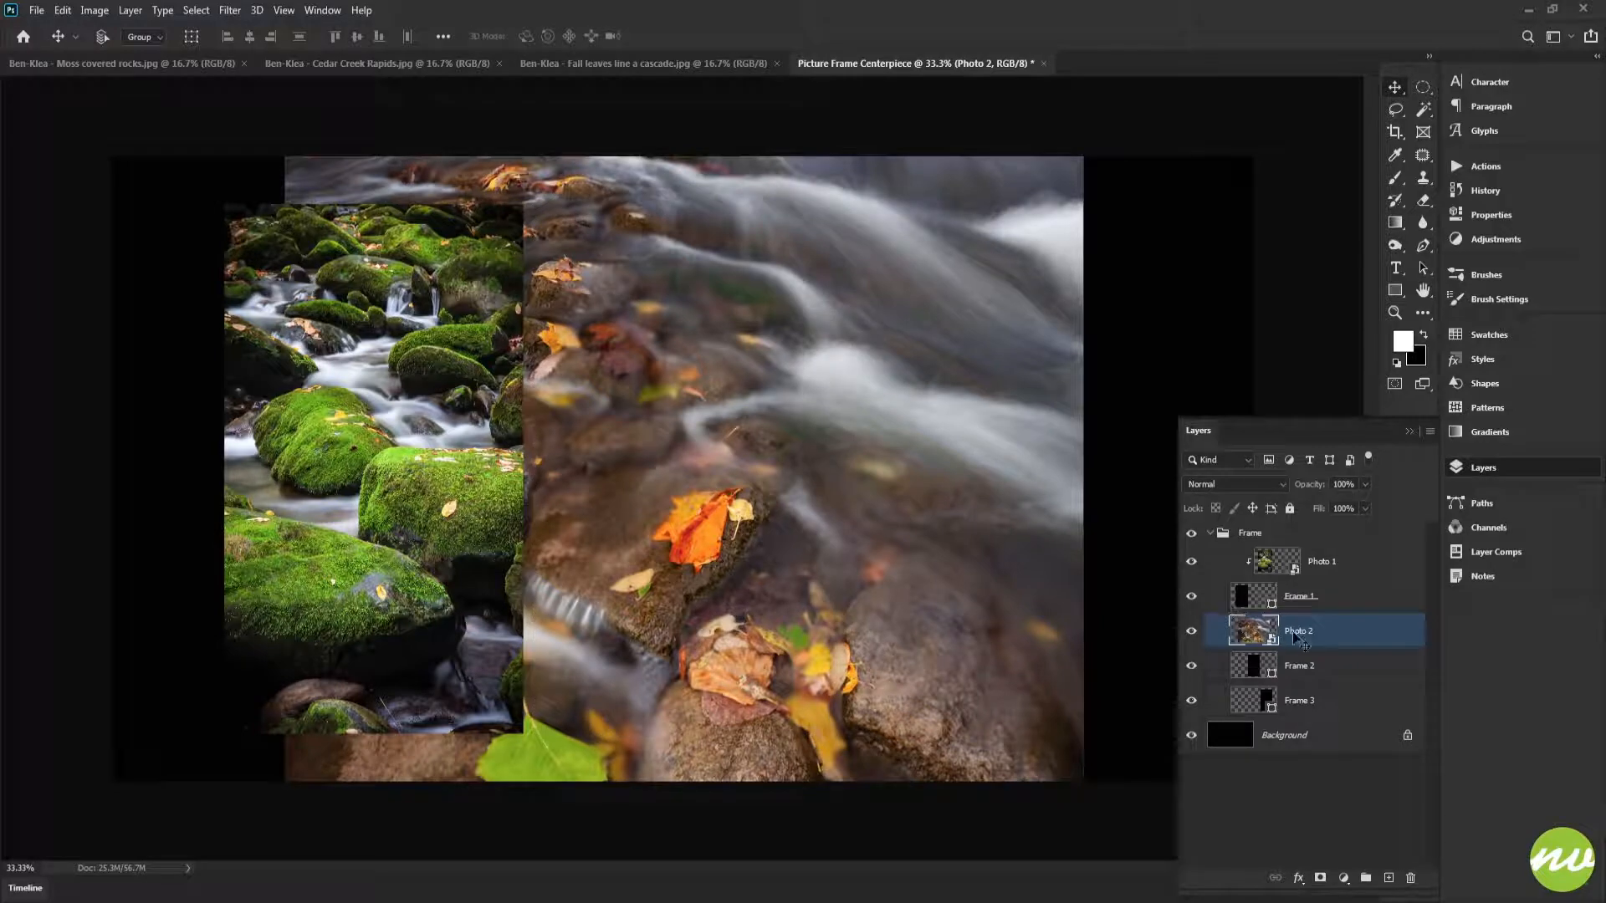
Step: Scale Photo 2 proportionally to 44% so that it slightly overlaps Frame 2 on every side
left_click_drag(1239, 635, 1269, 654)
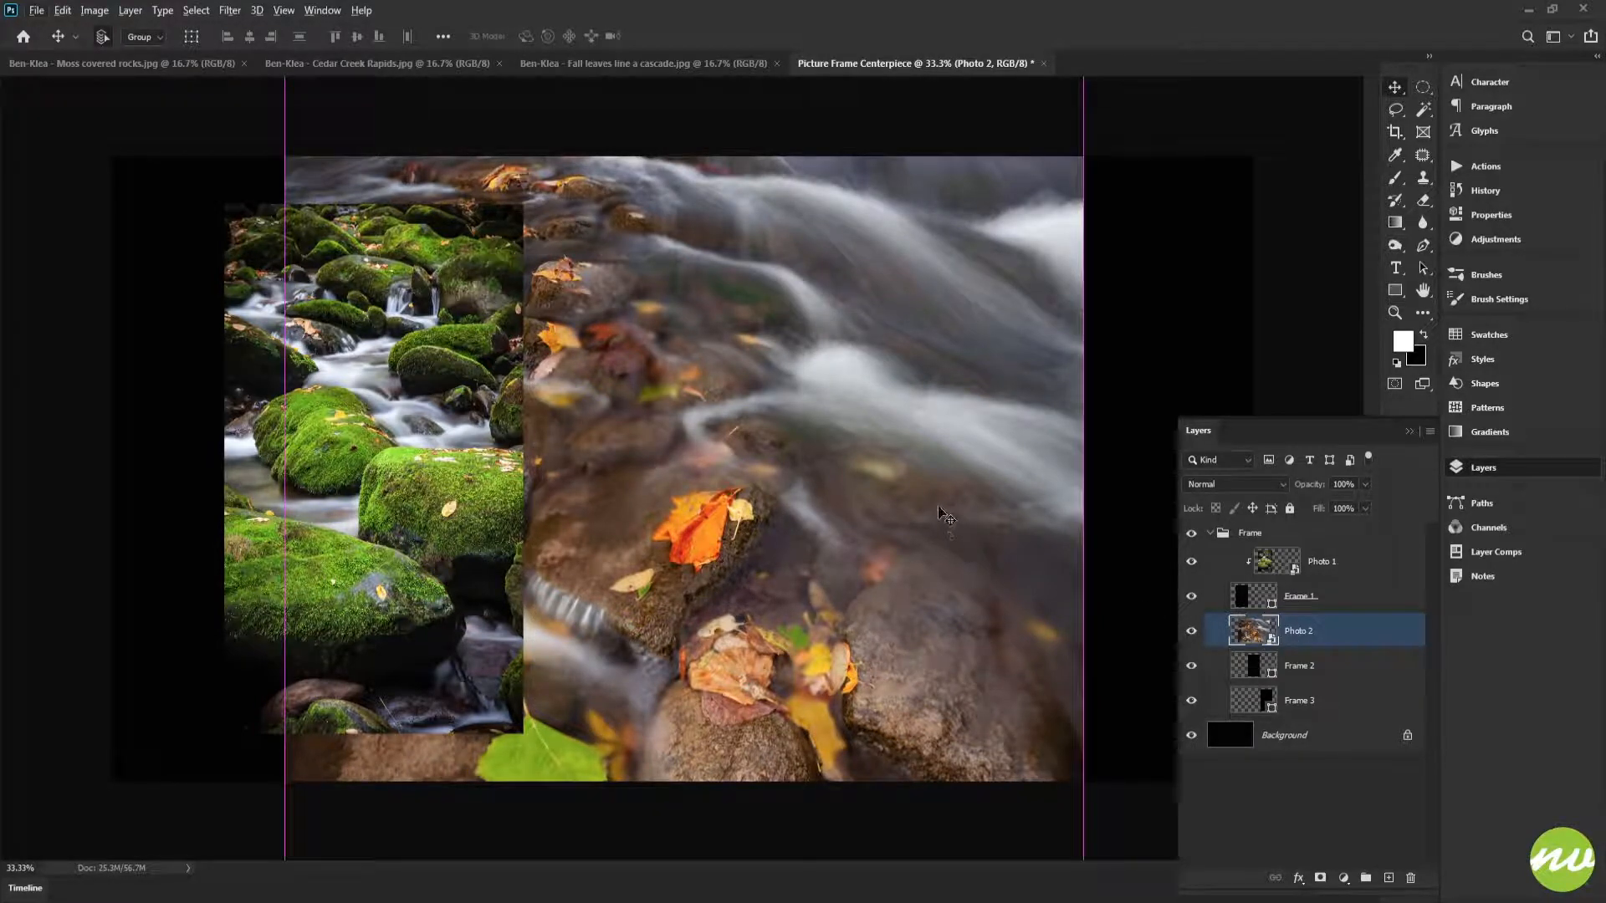
key("ctrl+t")
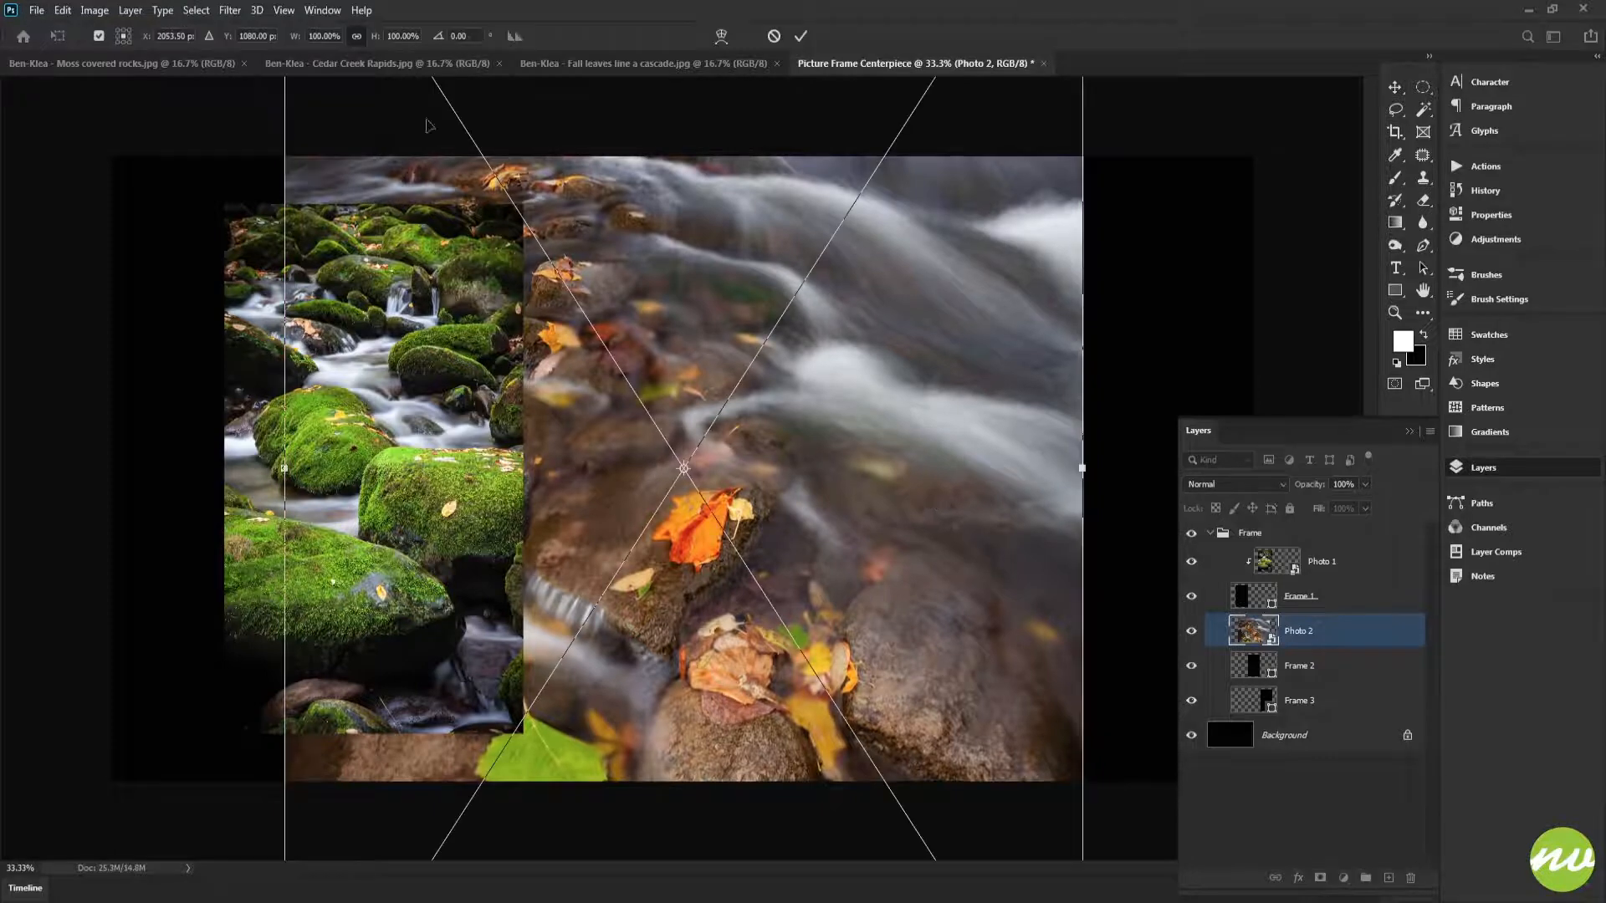
left_click(403, 36)
key("shift+Down")
key("shift+Down")
key("shift+Down")
key("shift+Down")
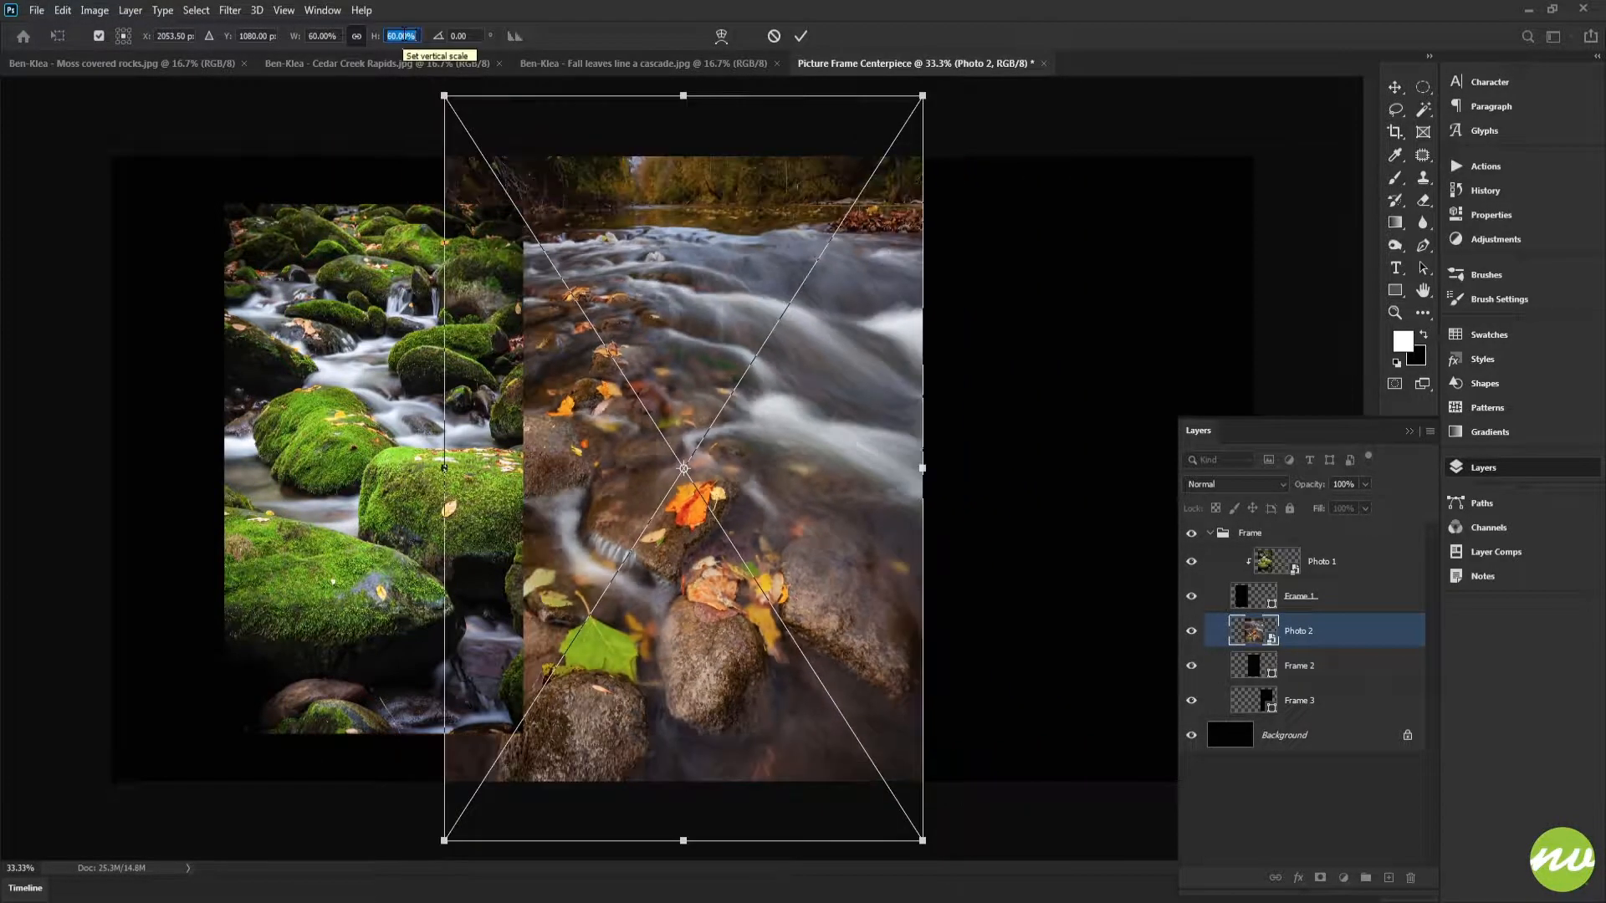
scroll(403, 35, "down", 17)
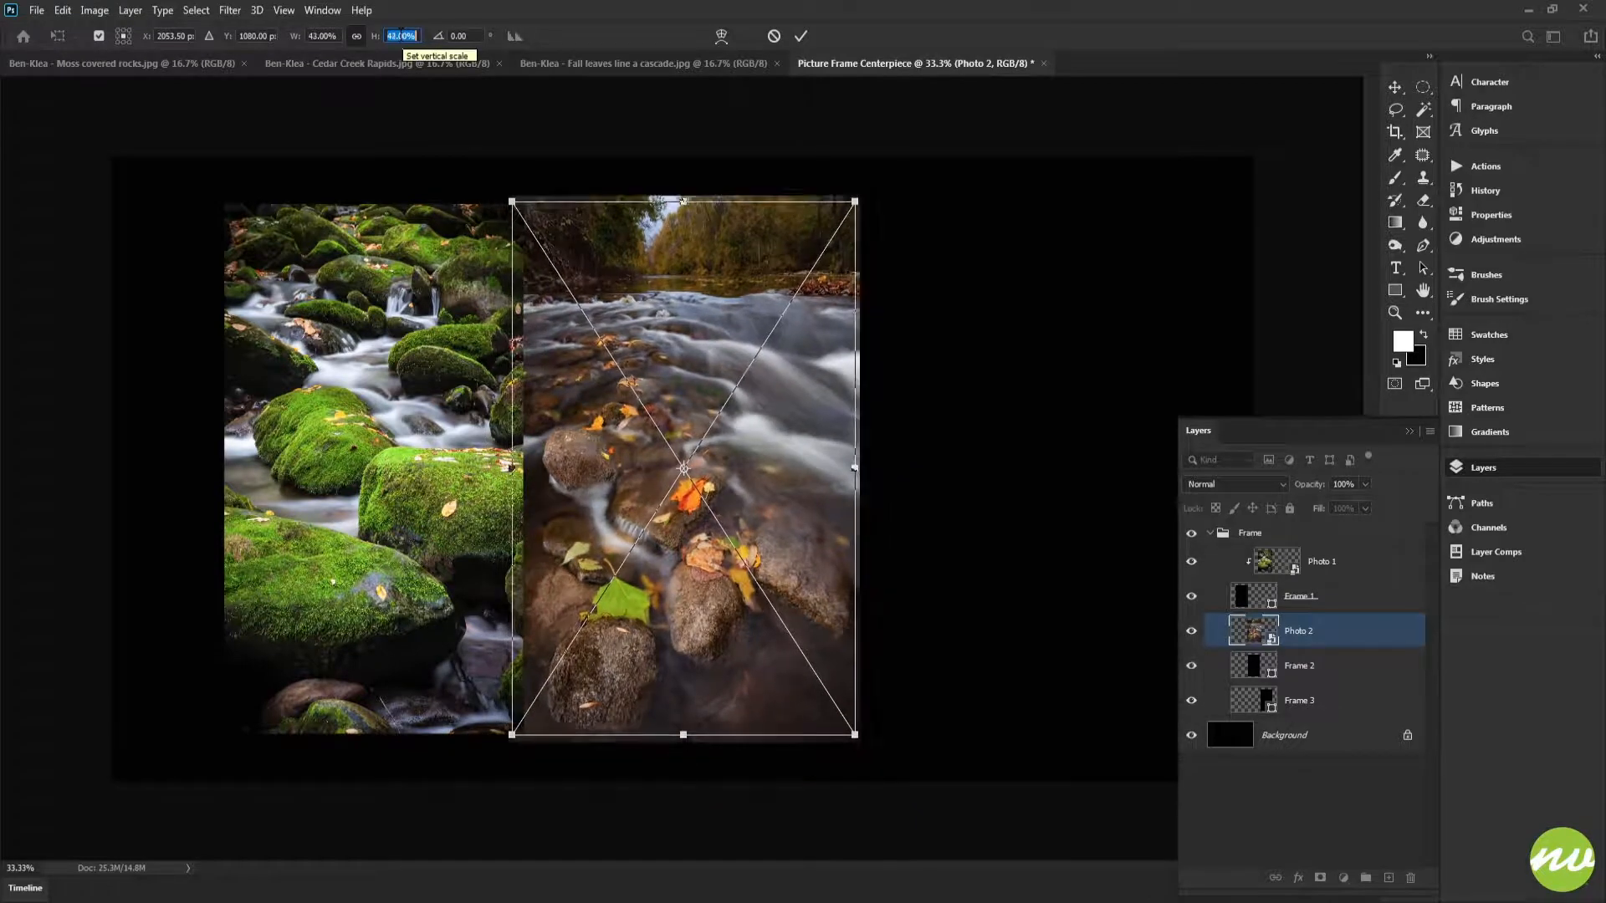
key("Down")
key("Down")
key("Down")
key("Up")
key("Up")
key("Up")
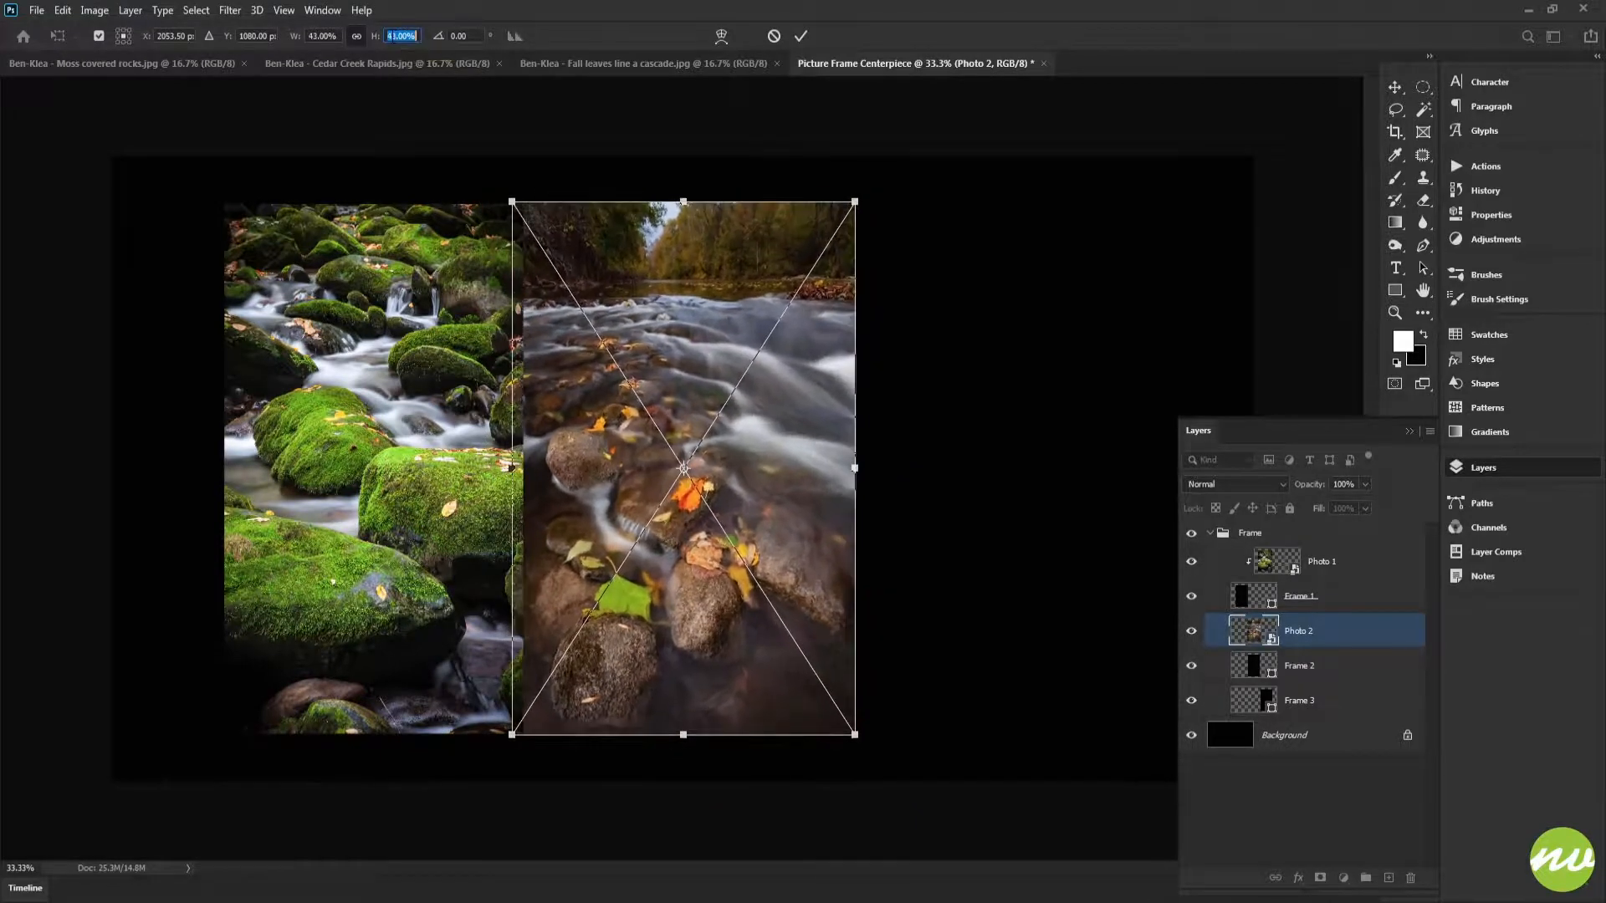
key("Up")
left_click(800, 38)
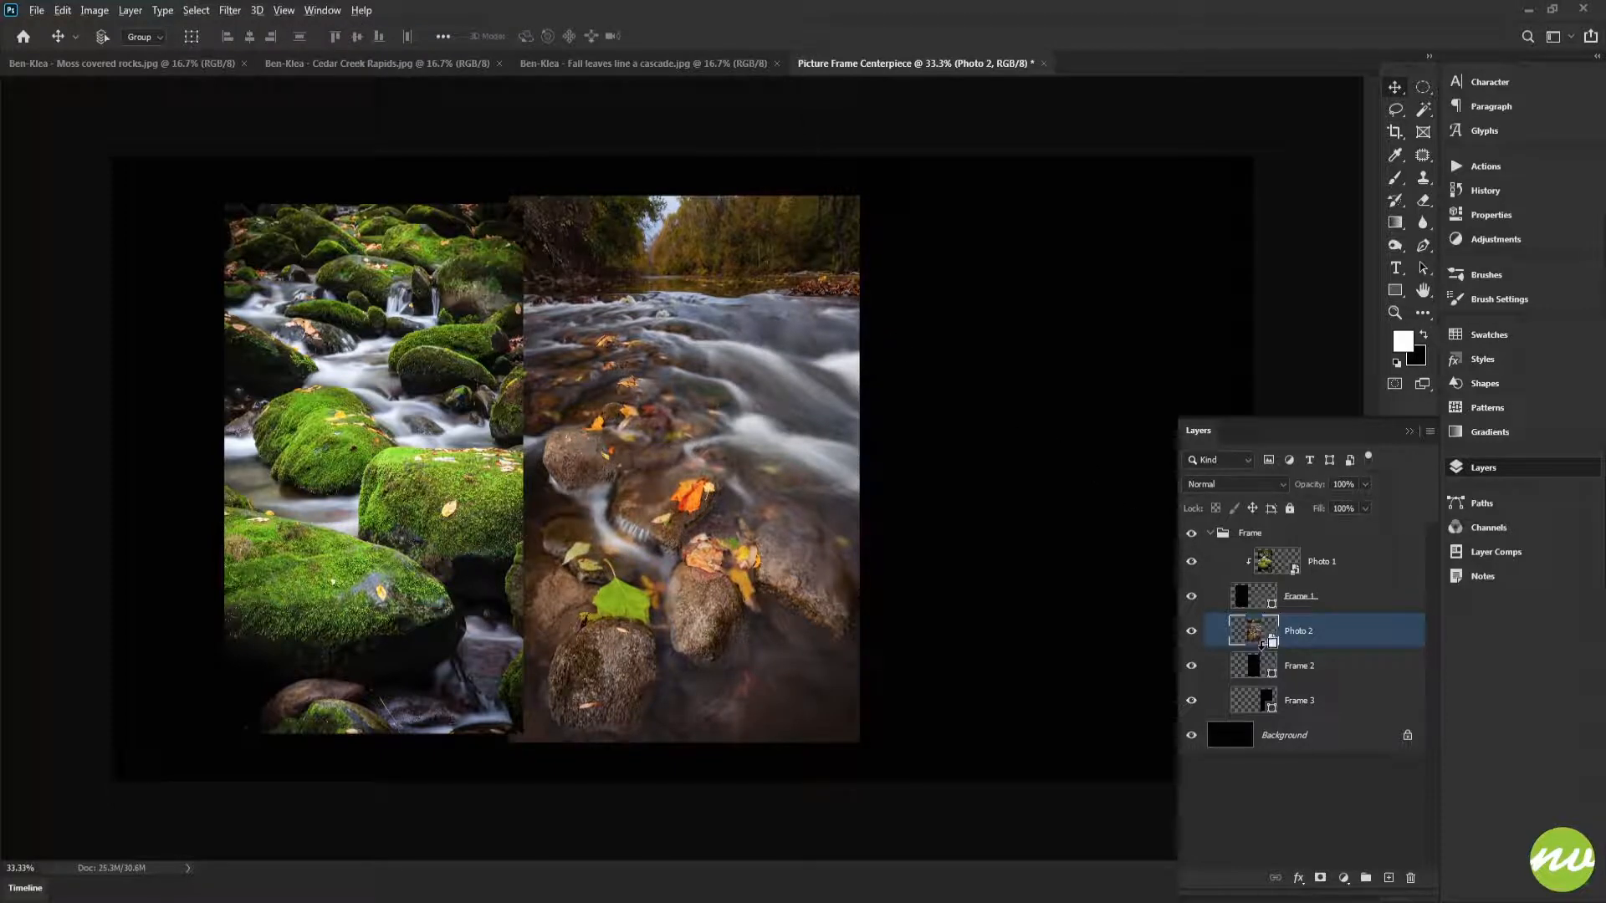
Step: Clip Photo 2 to Frame 2 and hide the Background layer to reveal the remaining black frame
left_click(1259, 645, "alt")
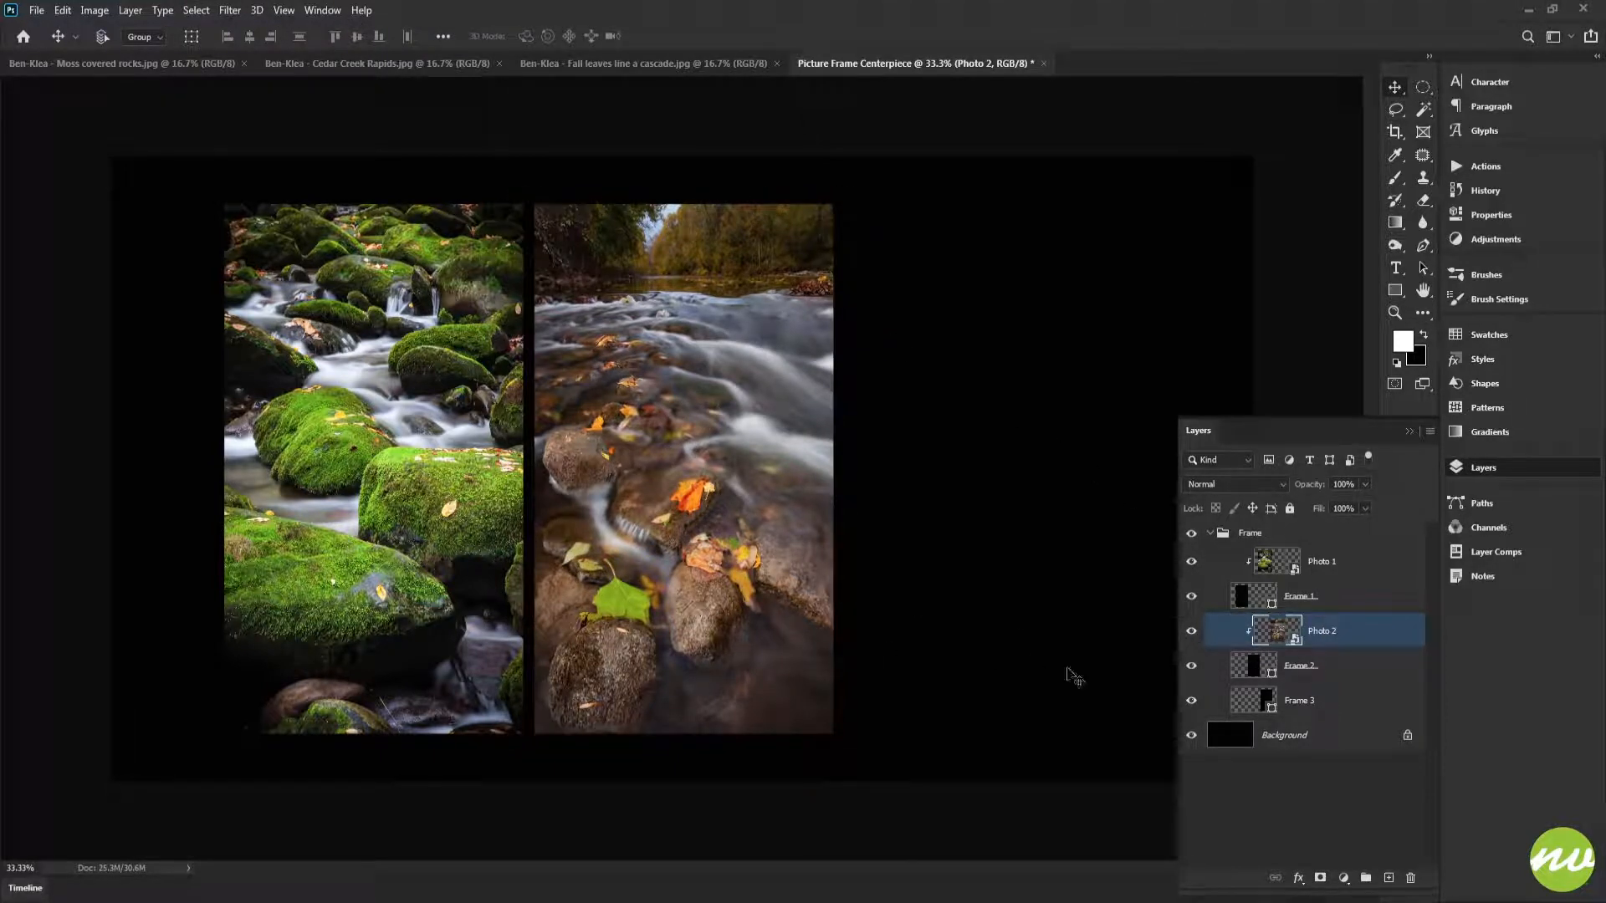
left_click(1189, 735)
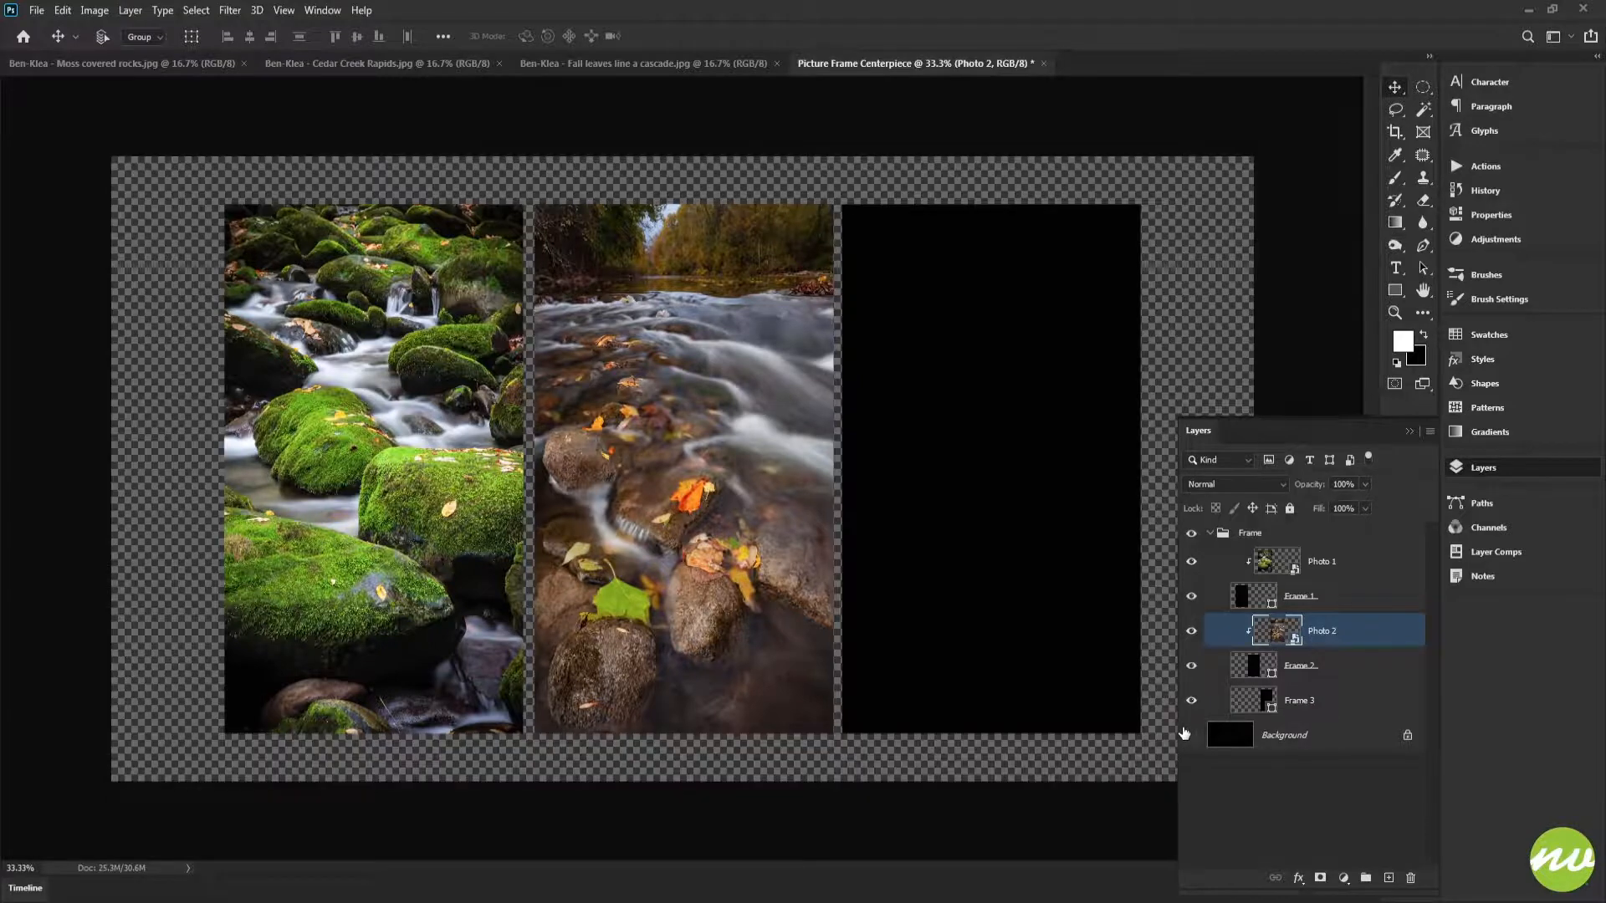
left_click(1191, 734)
left_click(1191, 735)
Step: Copy the photo of fall leaves lining a cascade into the centerpiece document, directly above Frame 3 in the Frame group
left_click(1292, 705)
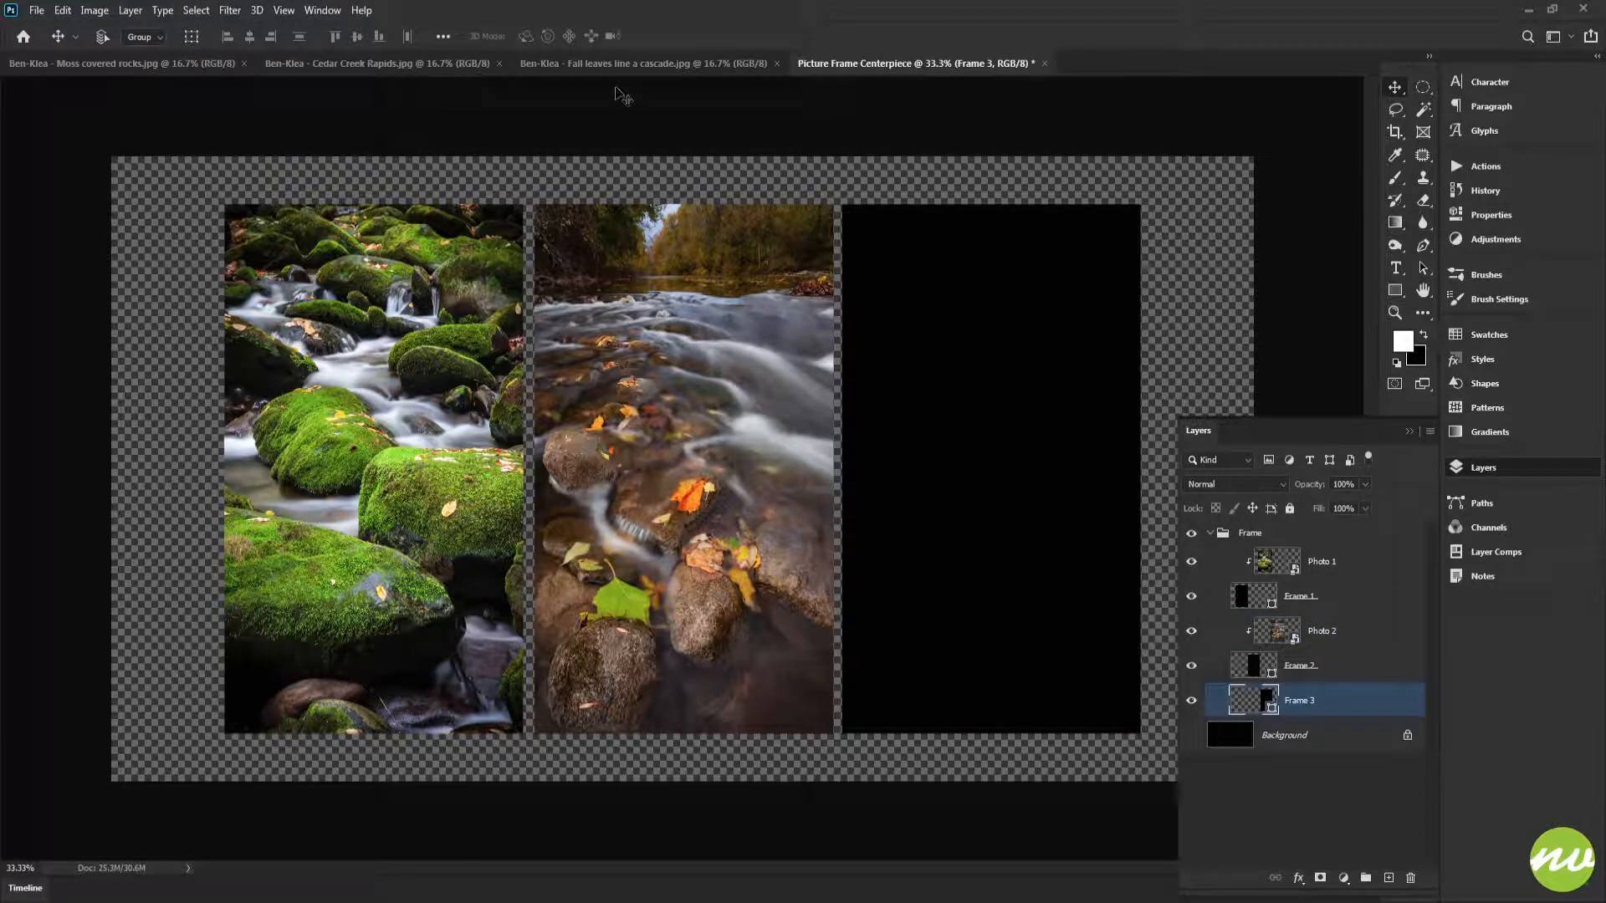
left_click(623, 65)
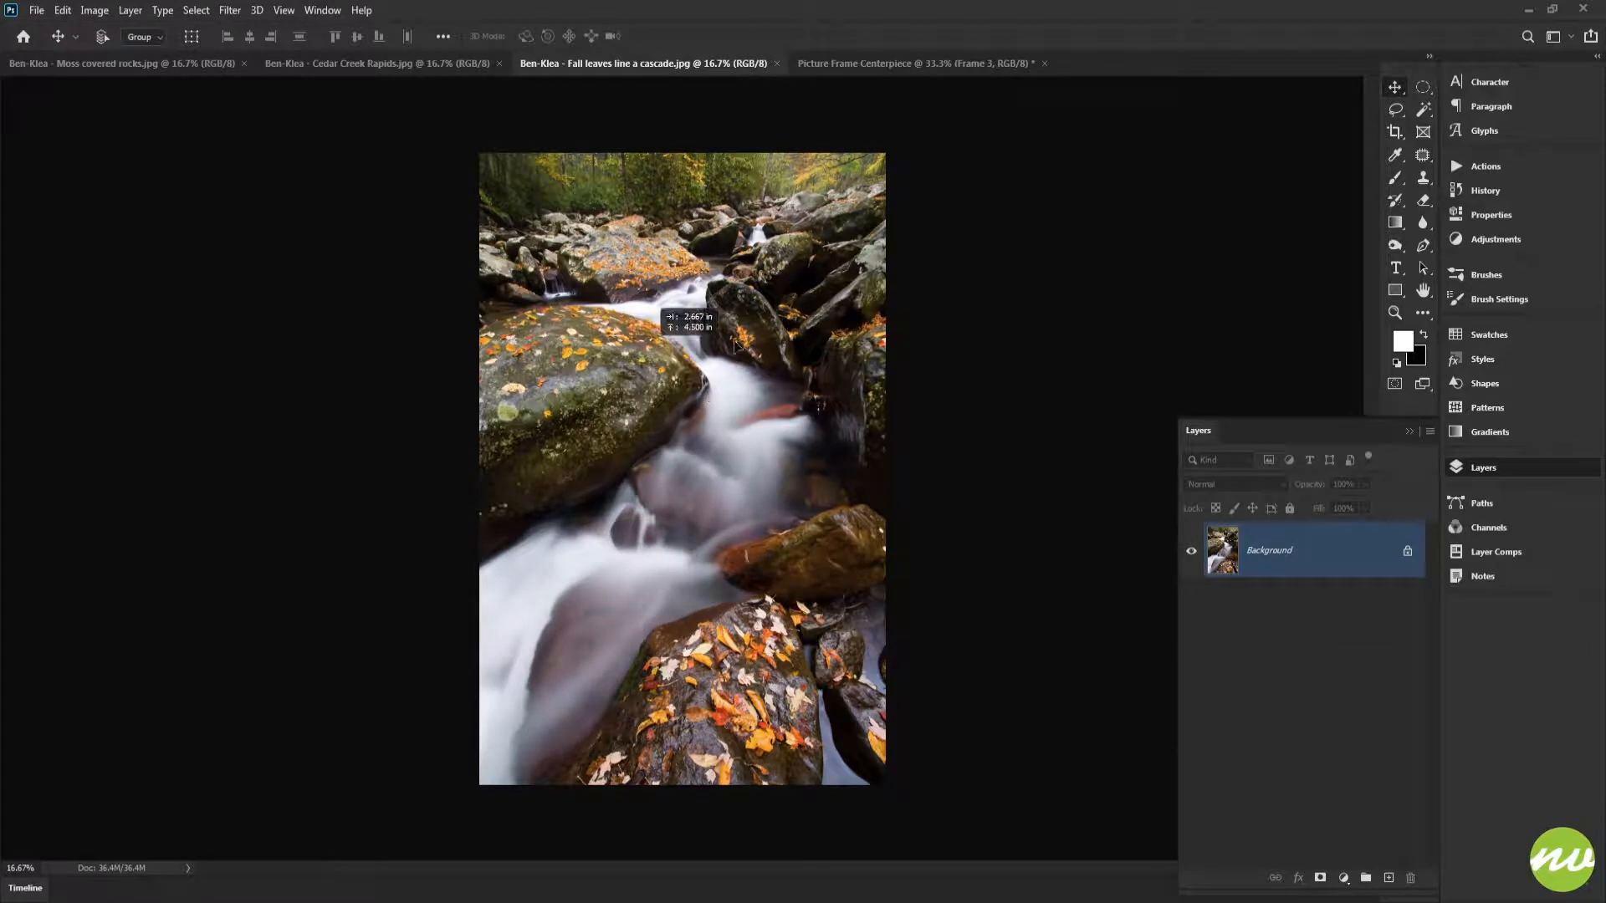
left_click(903, 64)
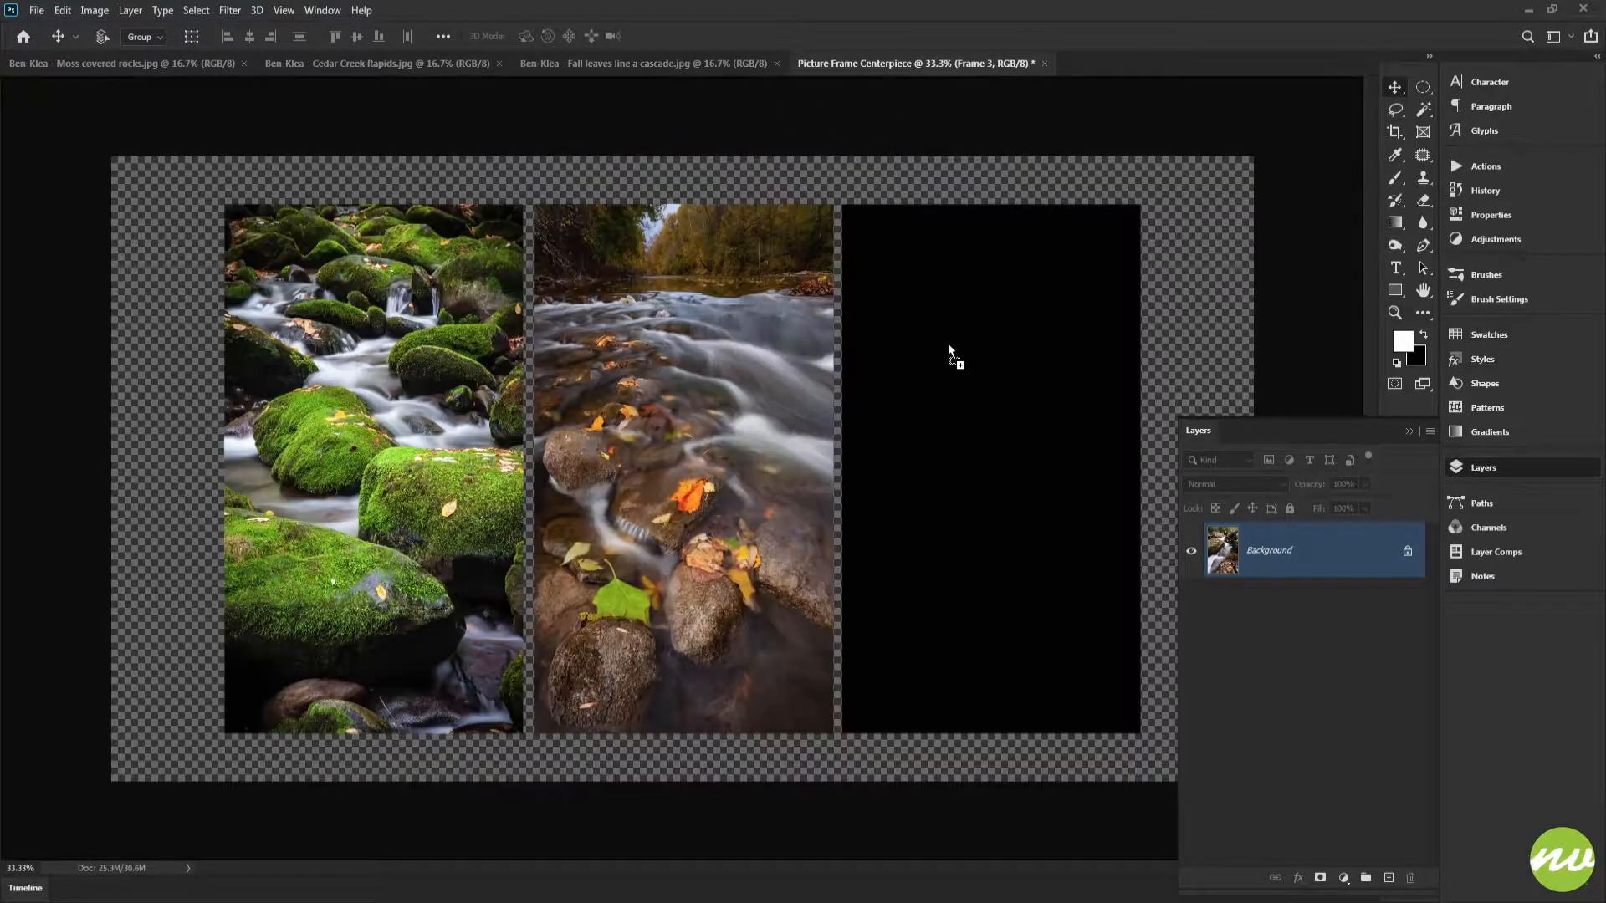
left_click_drag(947, 343, 975, 434)
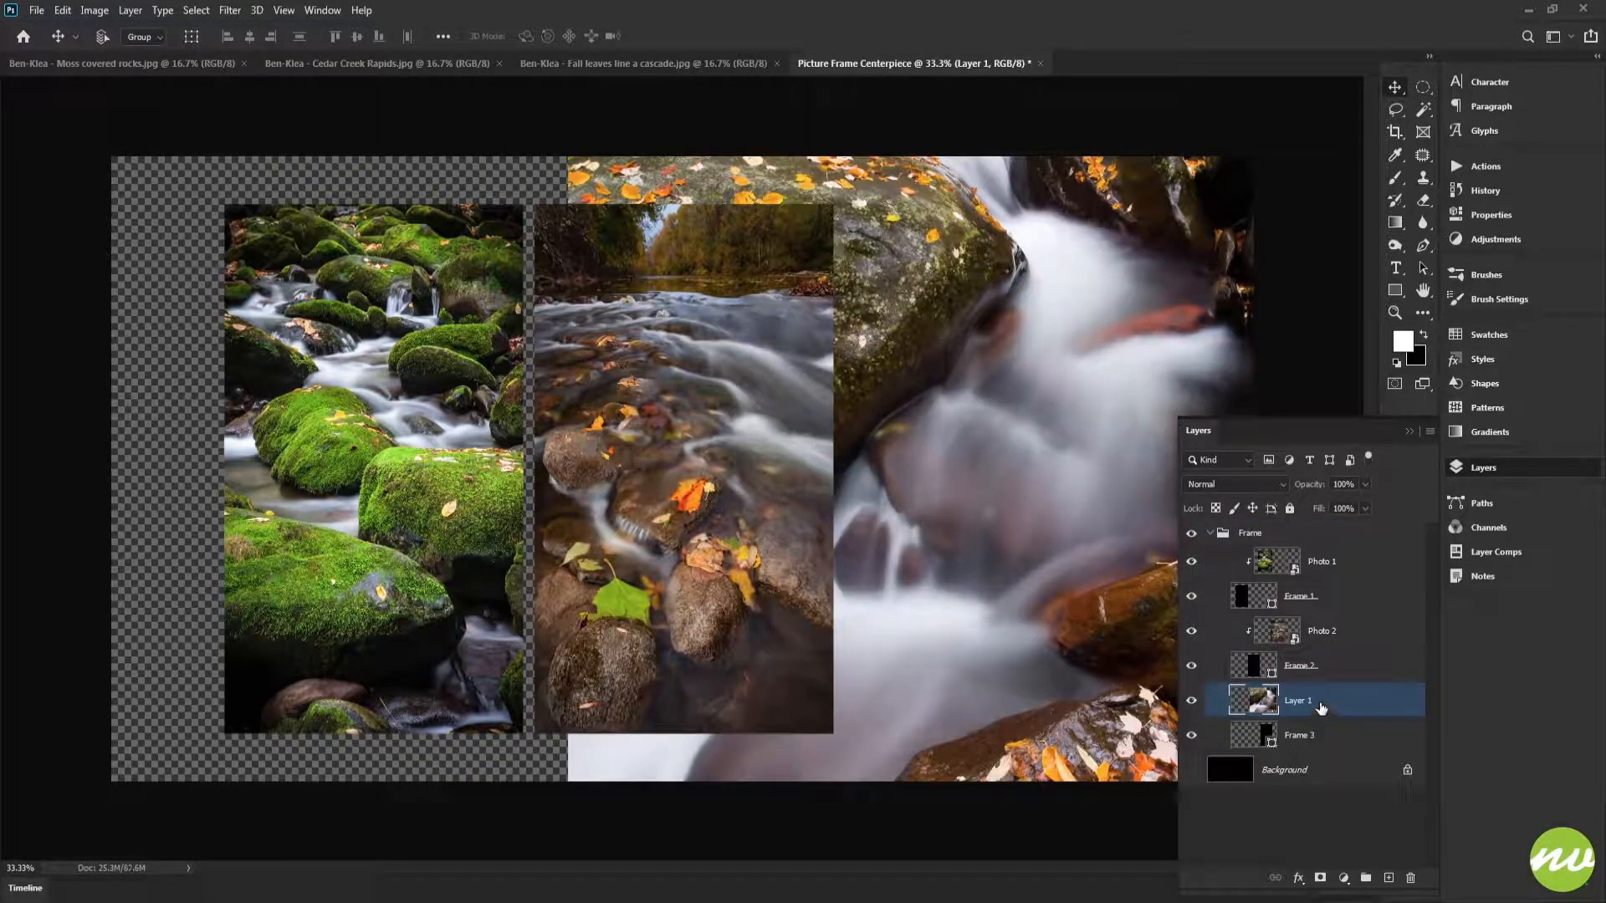
Step: Rename the cascade photo layer as Photo 3 and convert it to a smart object
double_click(1298, 702)
type("Photo 3")
key("Return")
right_click(1311, 701)
left_click(1382, 410)
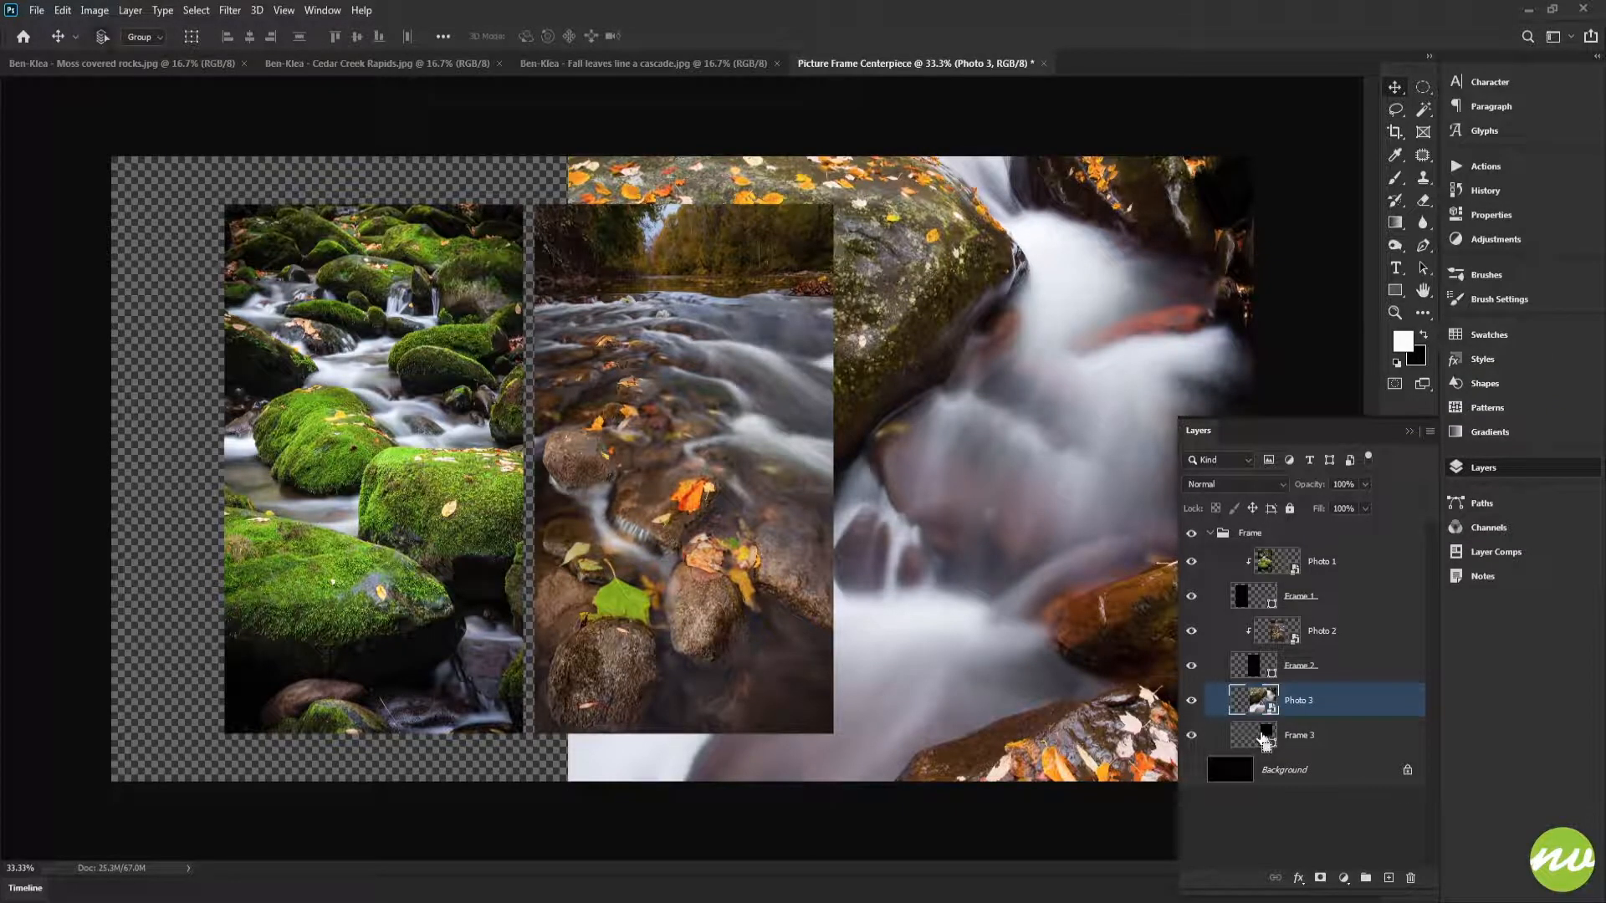
Step: Centre Photo 3 vertically and horizontally on a selection of Frame 3's outline and deselect
left_click(1266, 740, "ctrl")
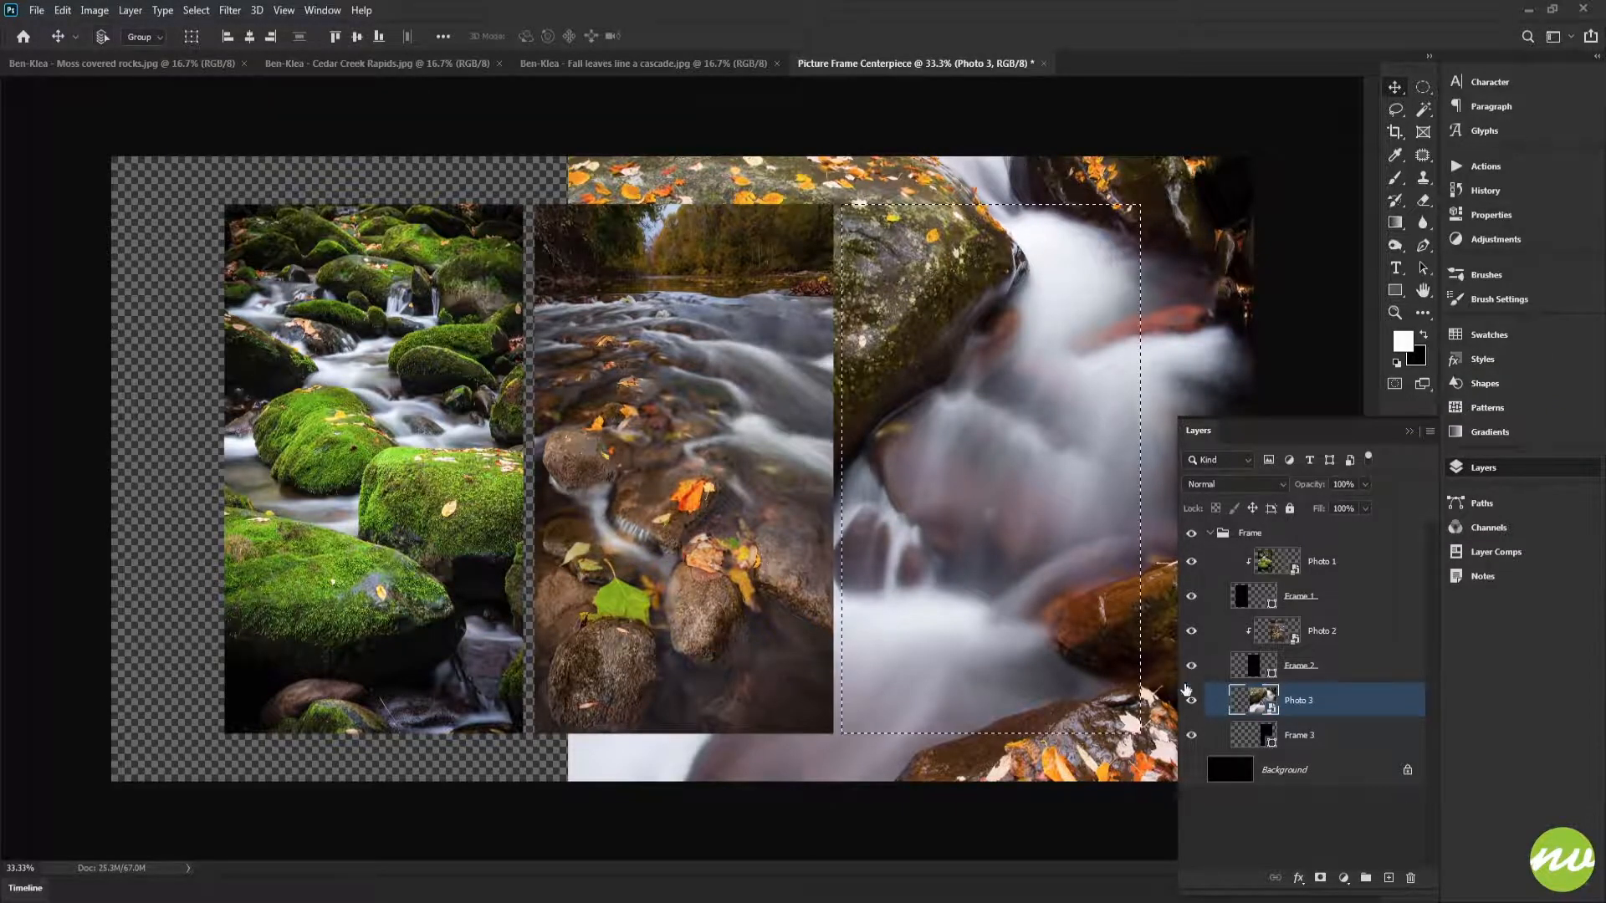
left_click(357, 36)
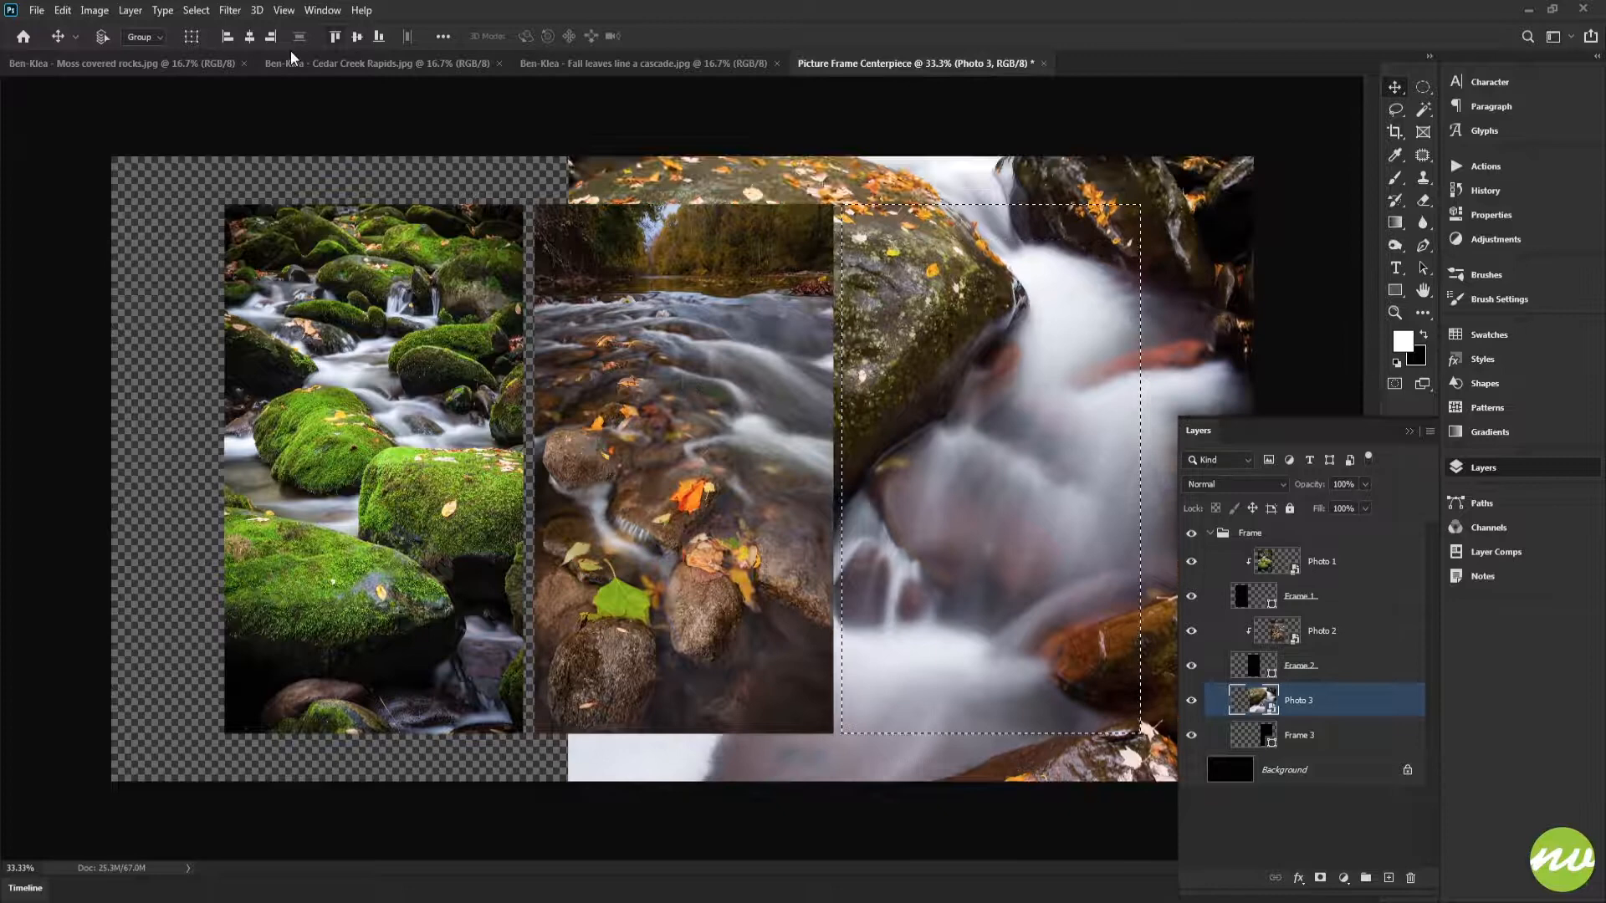
left_click(249, 36)
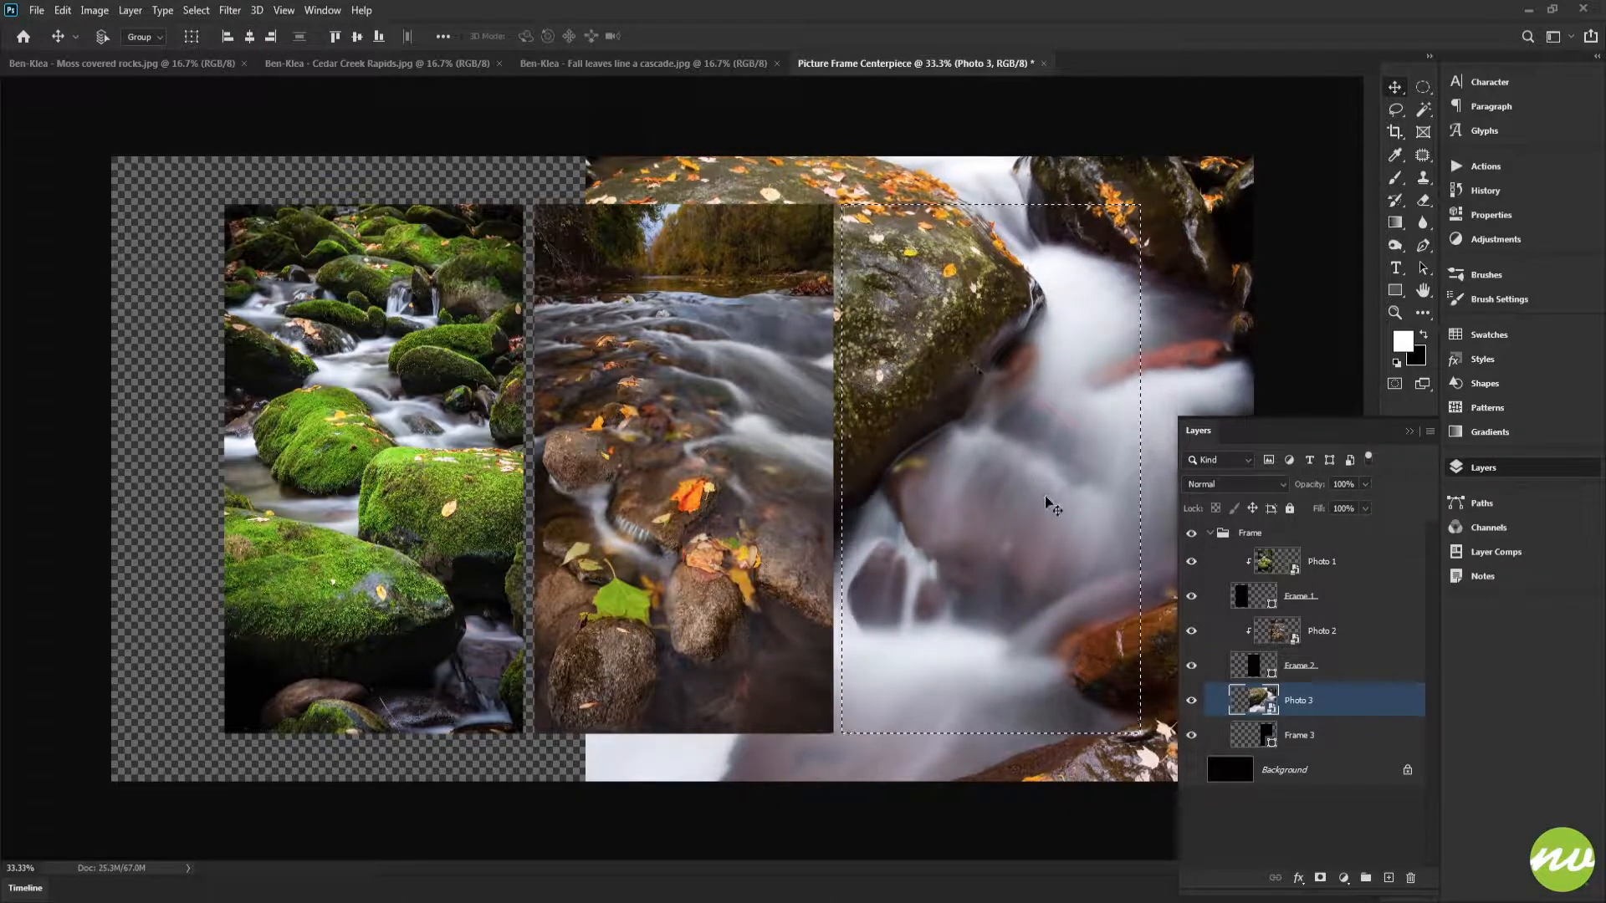
key("ctrl+d")
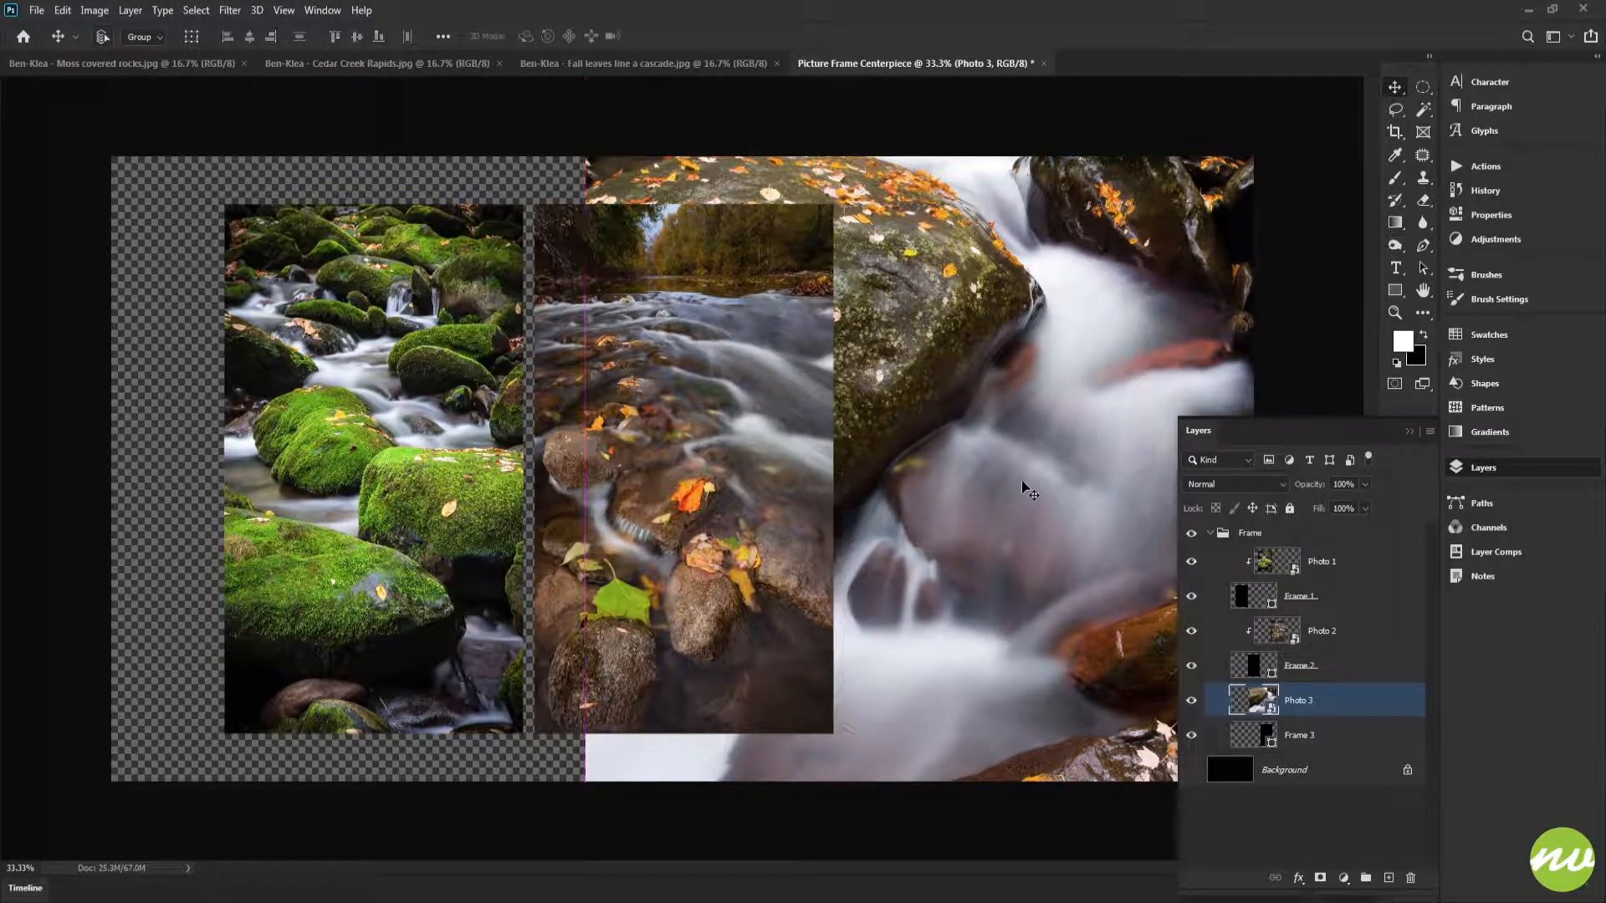
Step: Scale Photo 3 down proportionally so that it slightly overlaps Frame 3 on every side
key("ctrl+t")
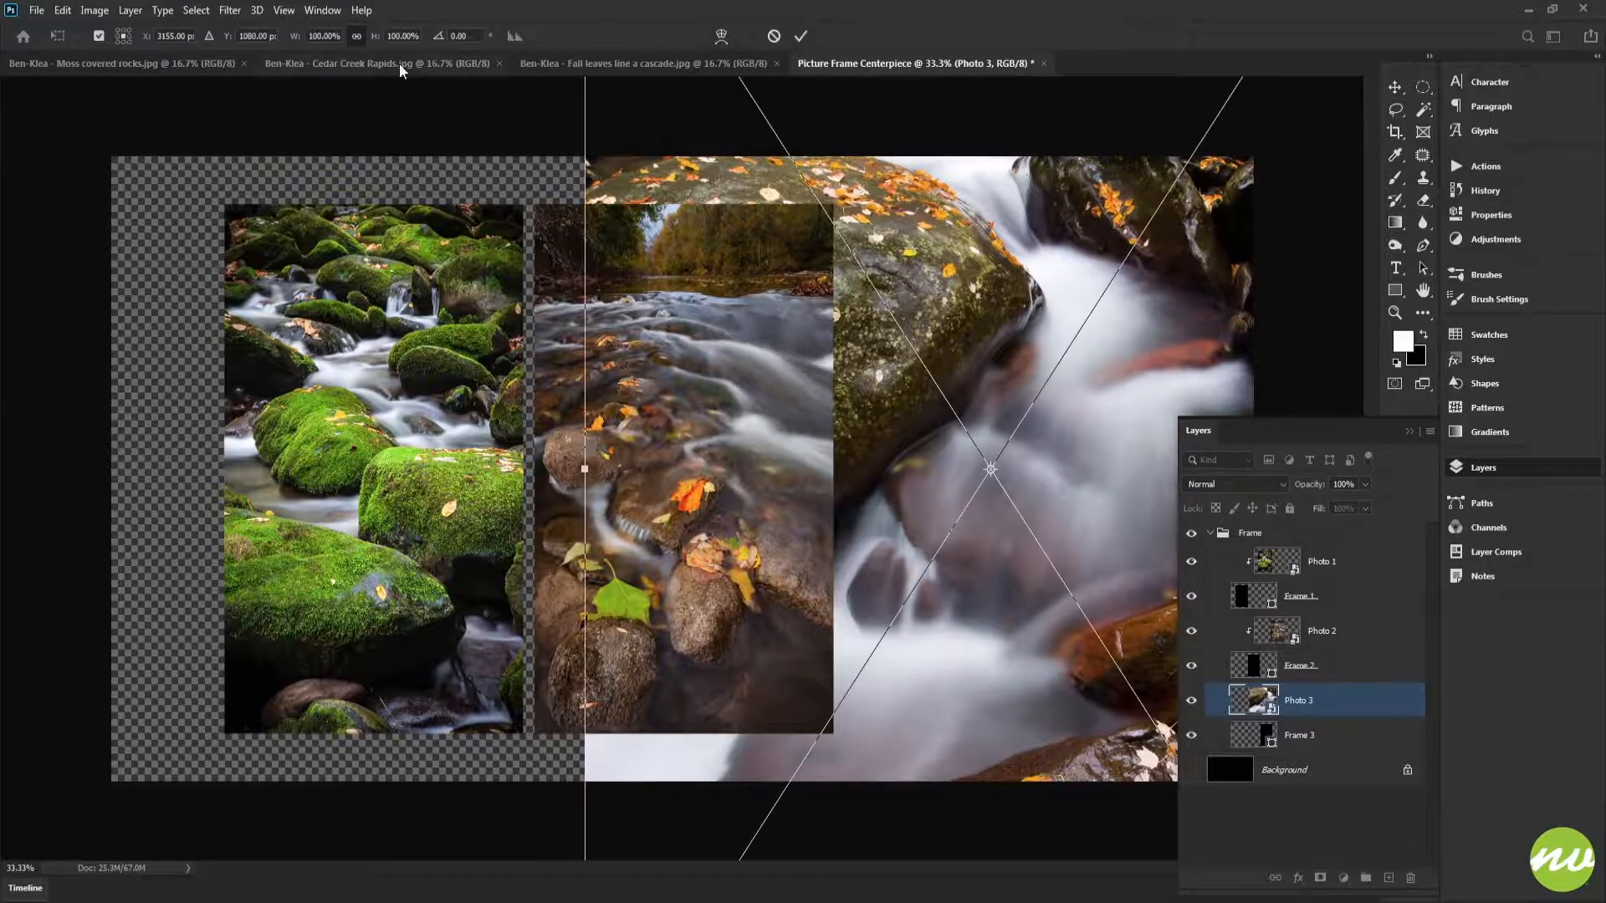
key("shift+Down")
key("shift+Down")
key("shift+Down")
key("shift+Down")
key("shift+Down")
key("shift+Down")
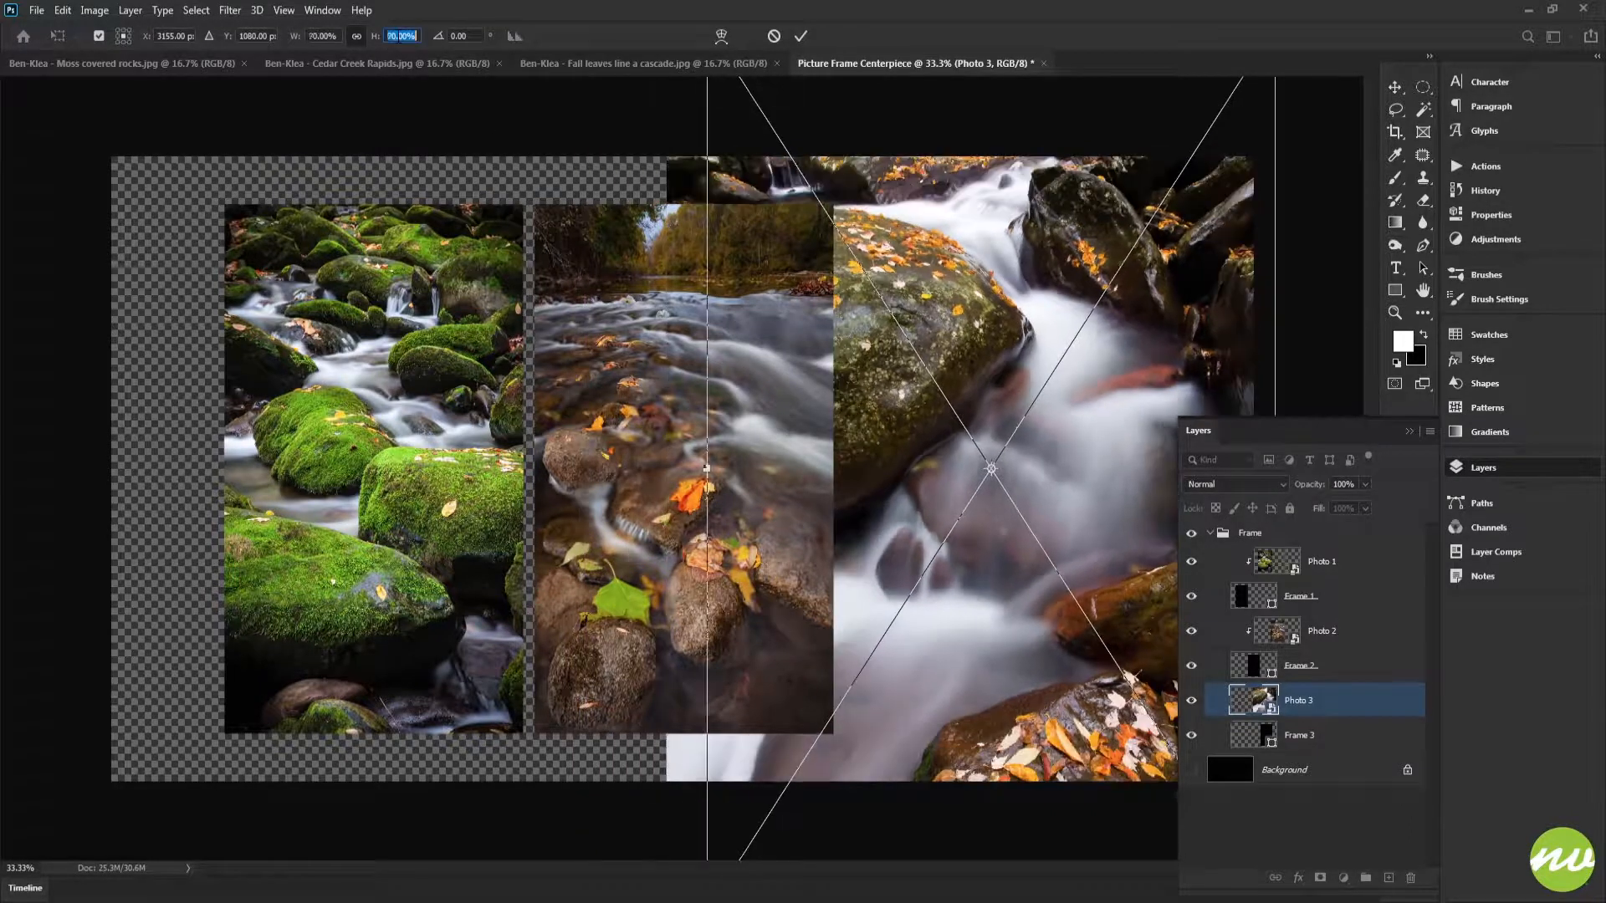
key("Up")
key("Up")
key("Up")
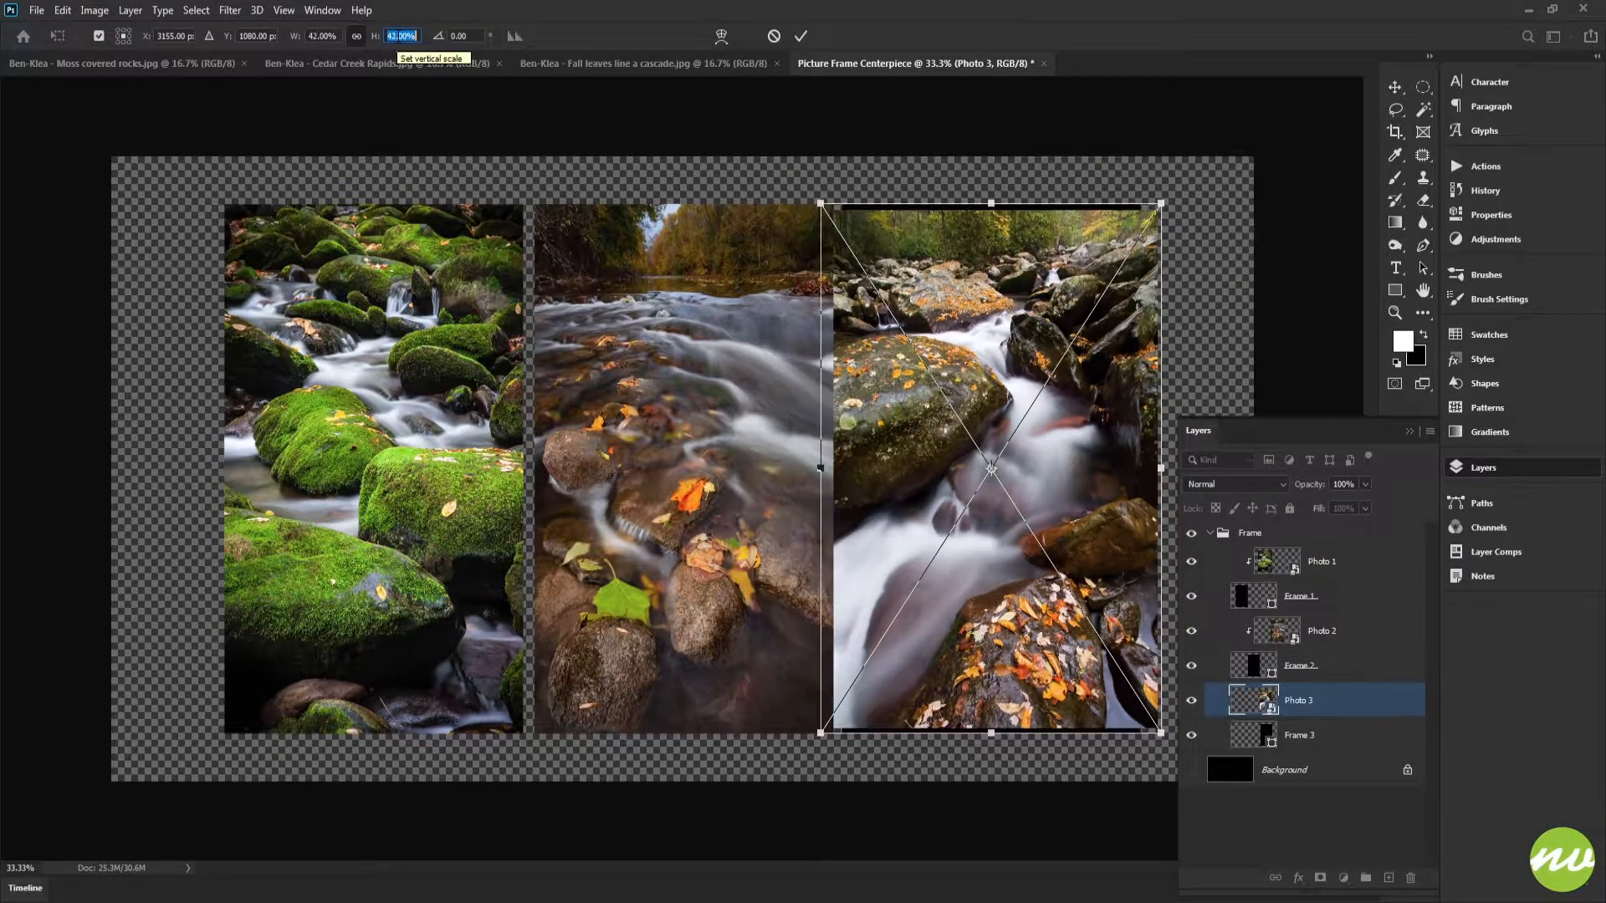
left_click(814, 34)
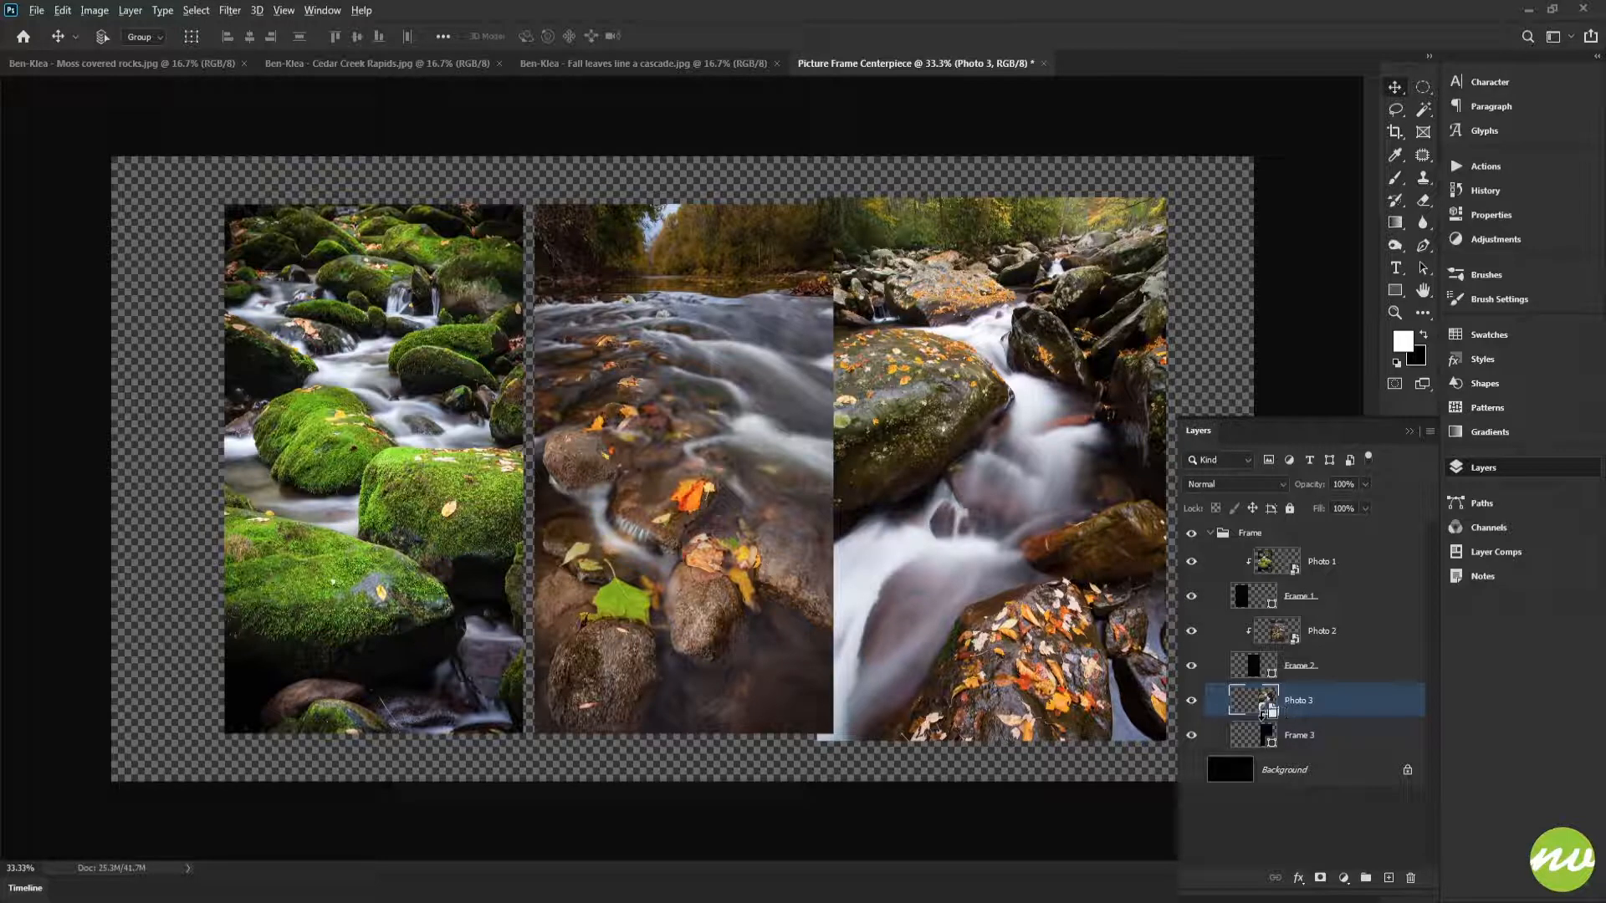
Step: Clip Photo 3 to Frame 3 and show the black Background layer again
left_click(1260, 716, "alt")
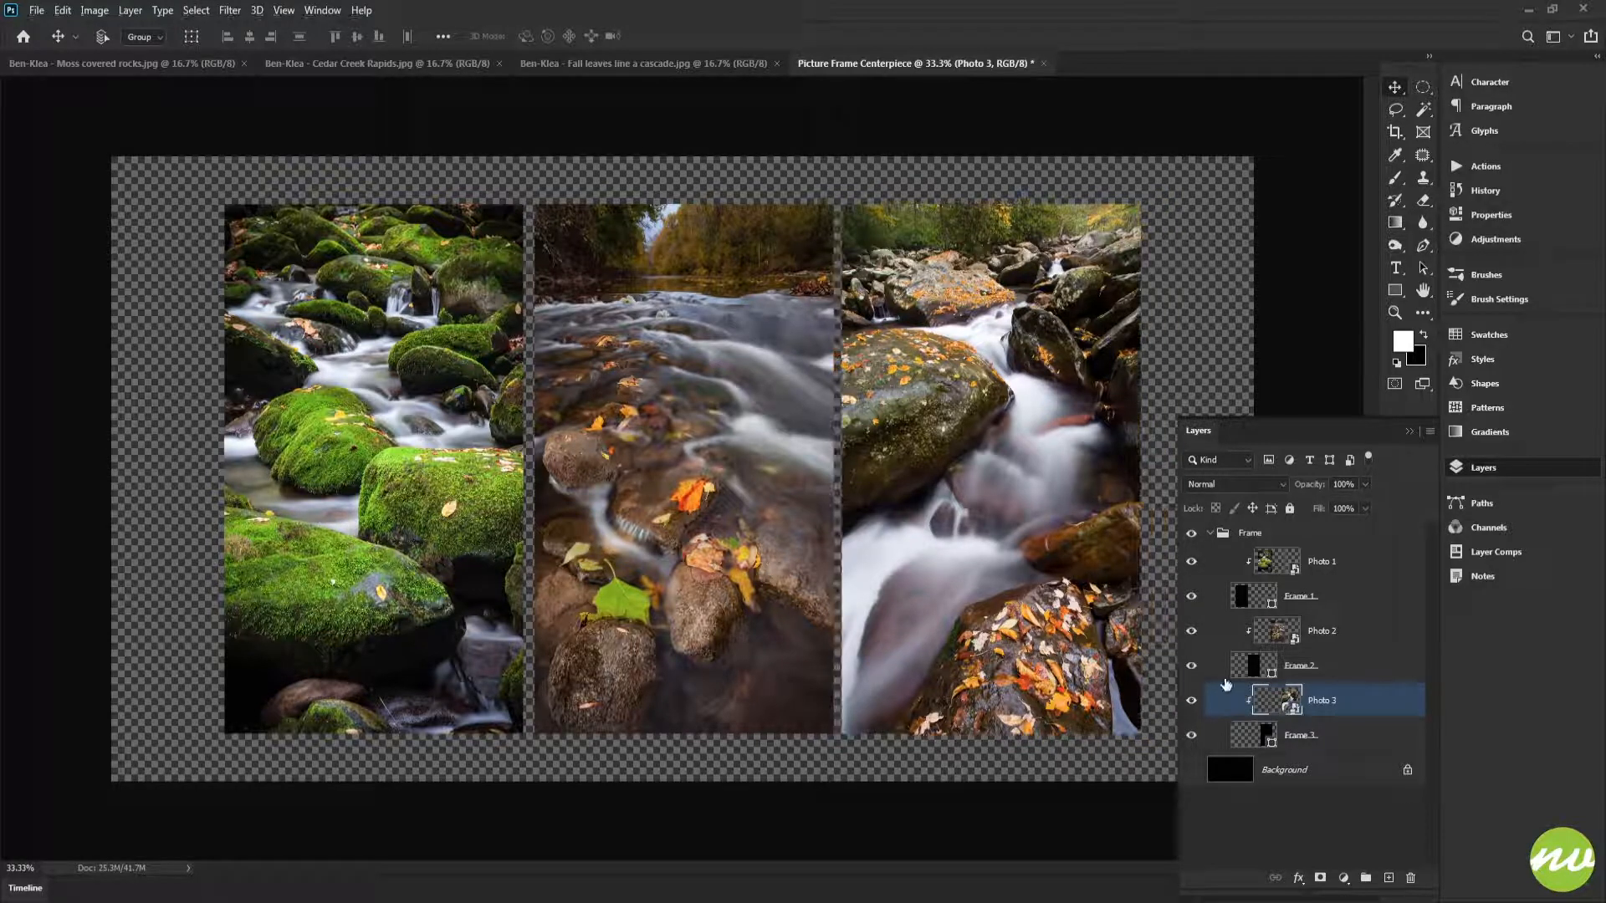
left_click_drag(1006, 584, 1078, 510)
key("h")
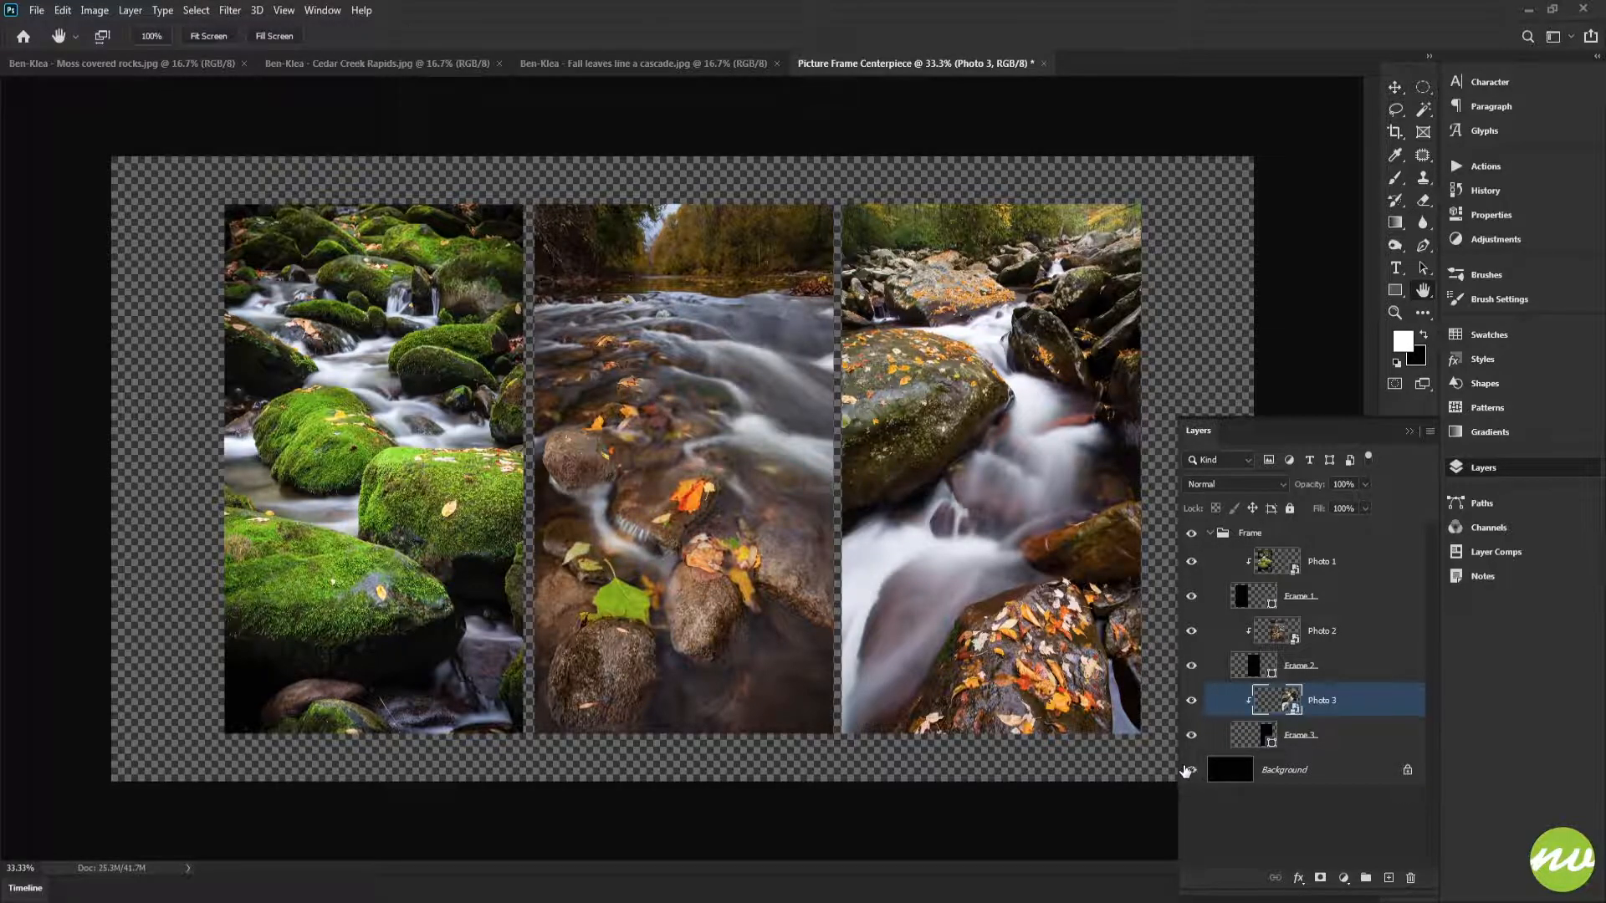
left_click(1188, 769)
Step: Collapse the Frame group and give it a 7 px white (#ffffff) Stroke positioned inside
left_click(1210, 533)
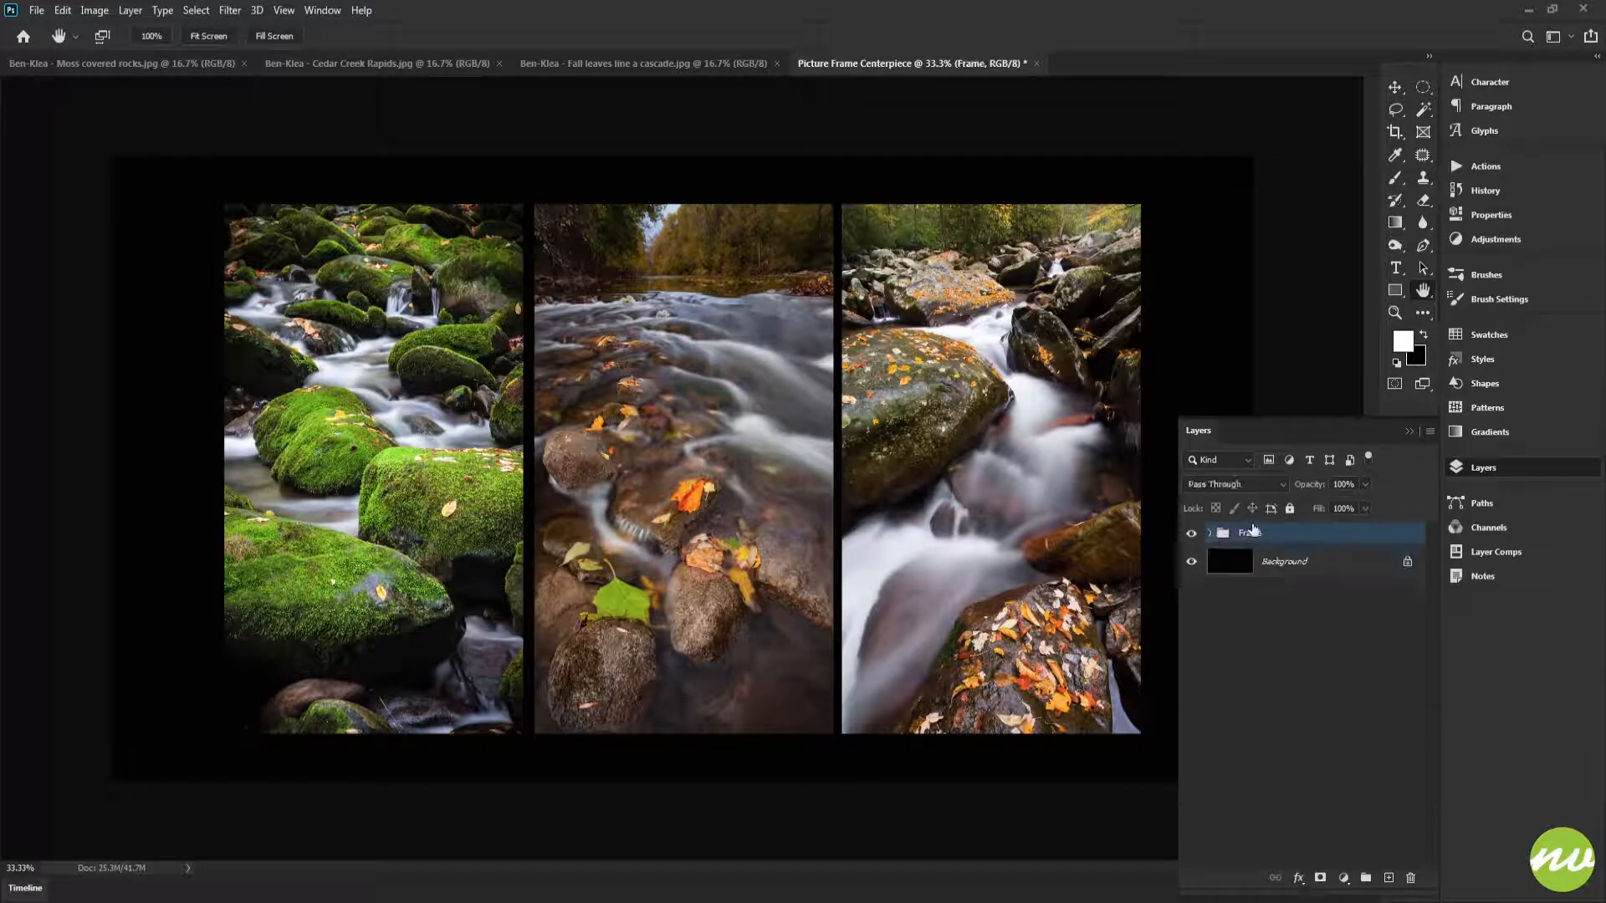
left_click(1299, 876)
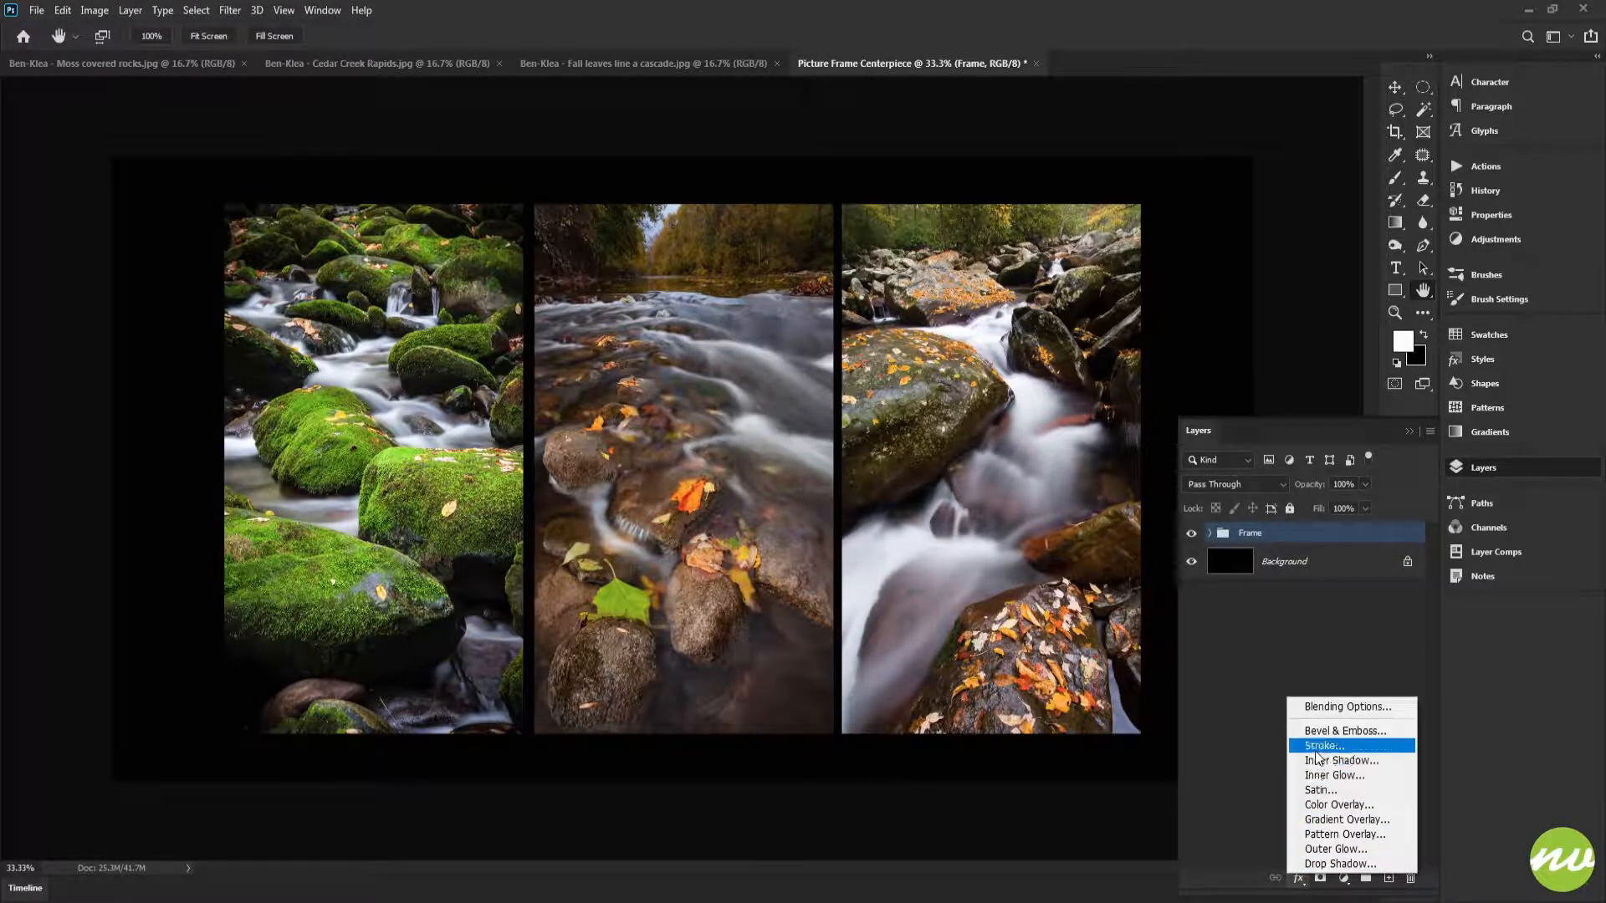
left_click(1318, 747)
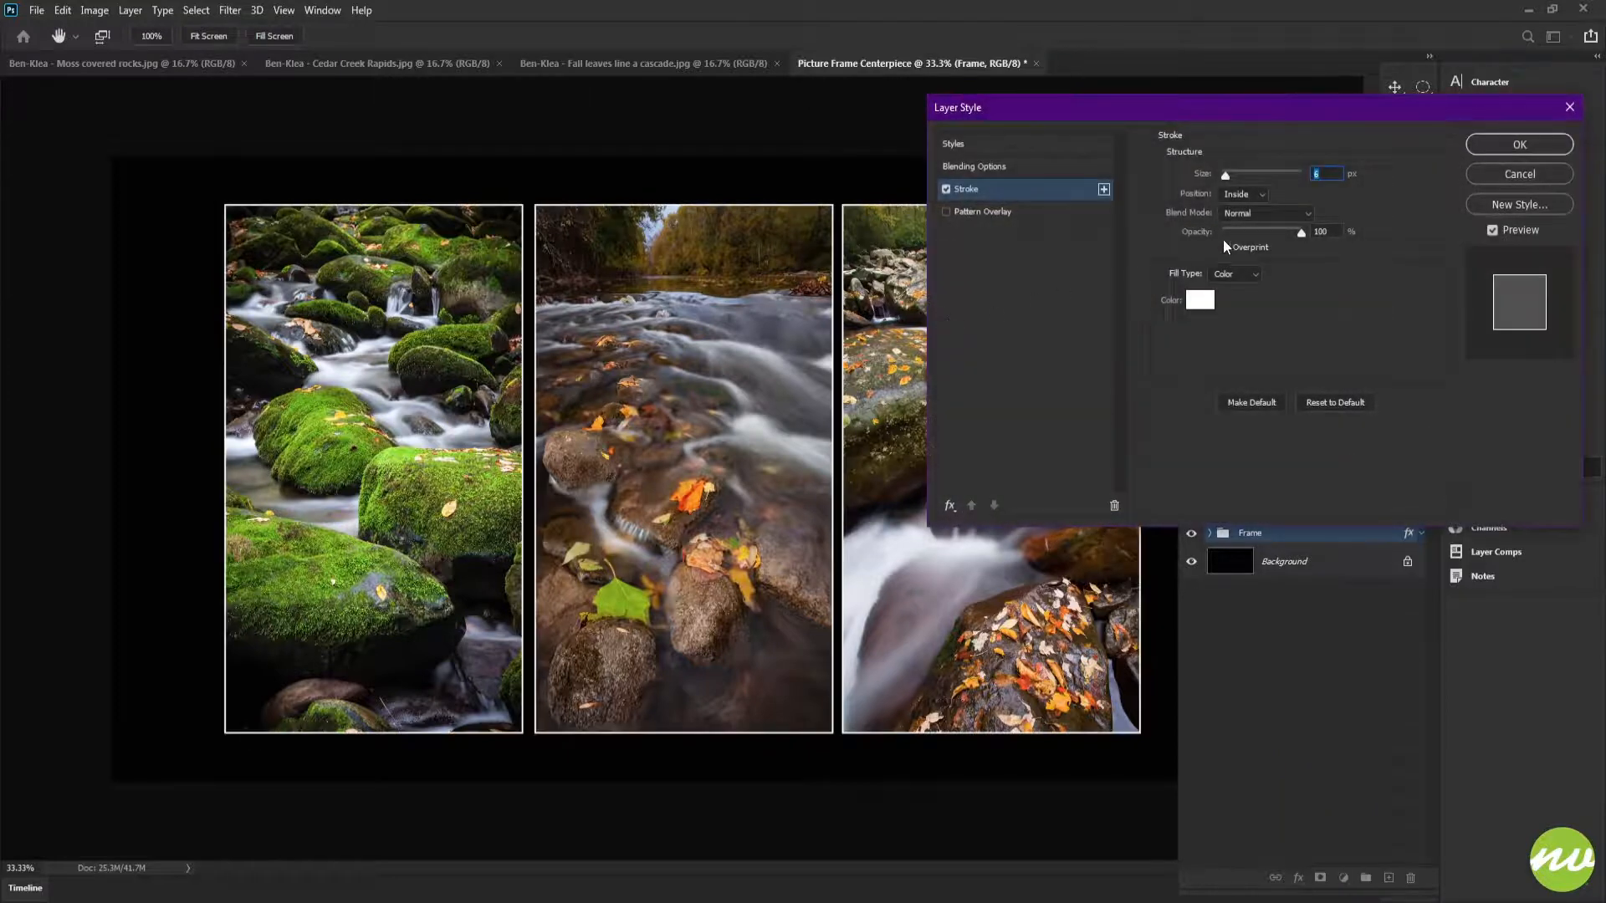
left_click(1203, 300)
left_click(939, 351)
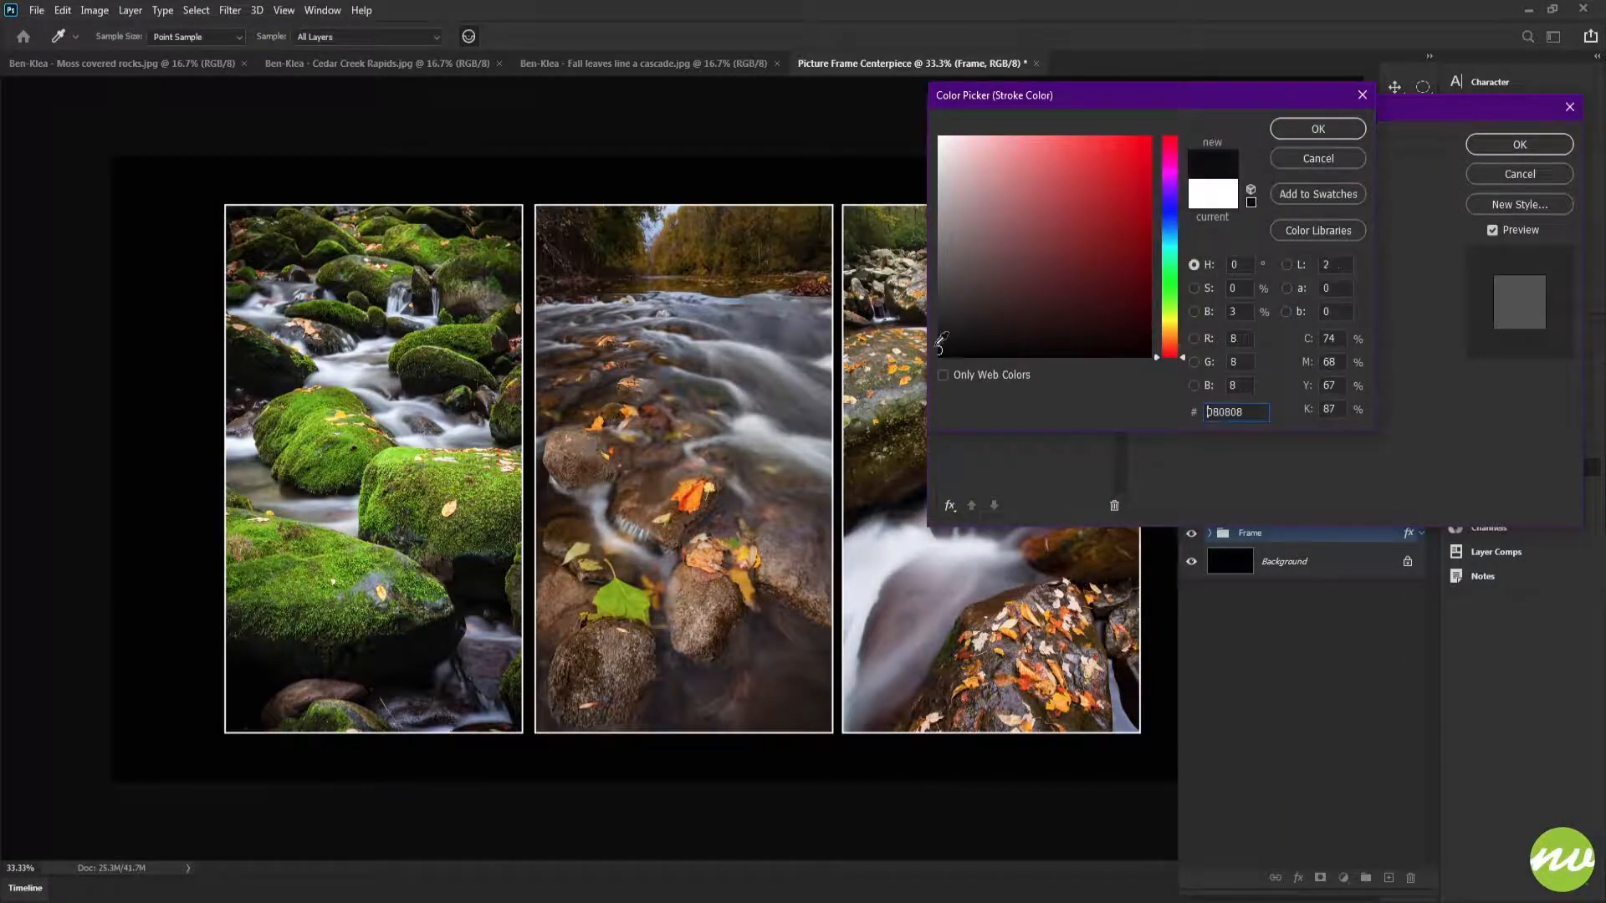
left_click_drag(997, 340, 940, 137)
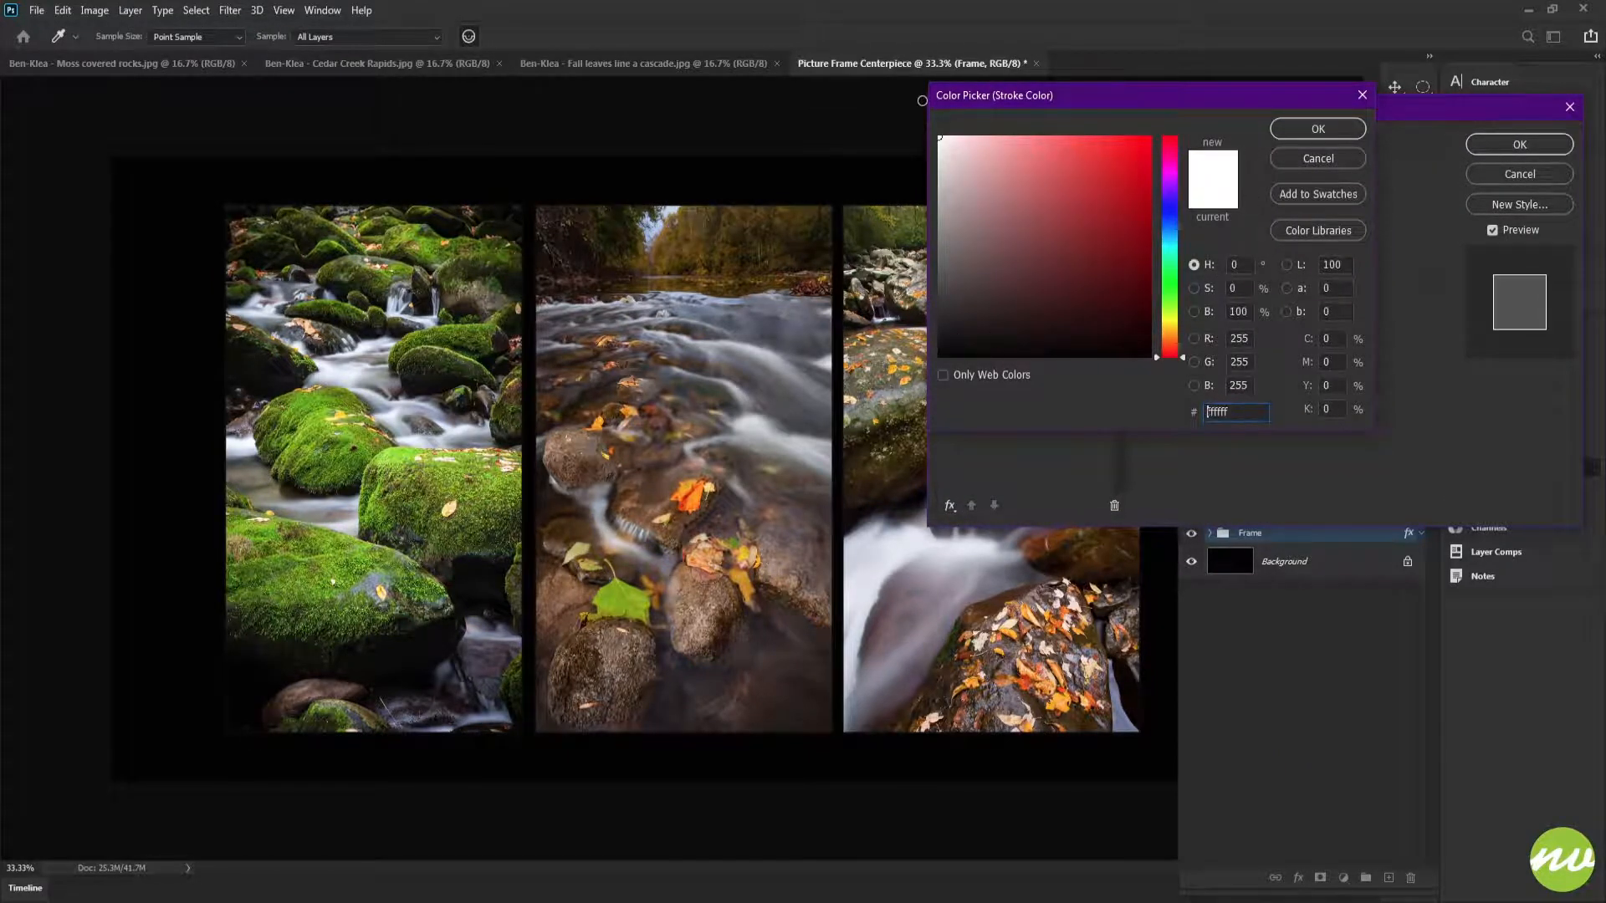
left_click(1288, 129)
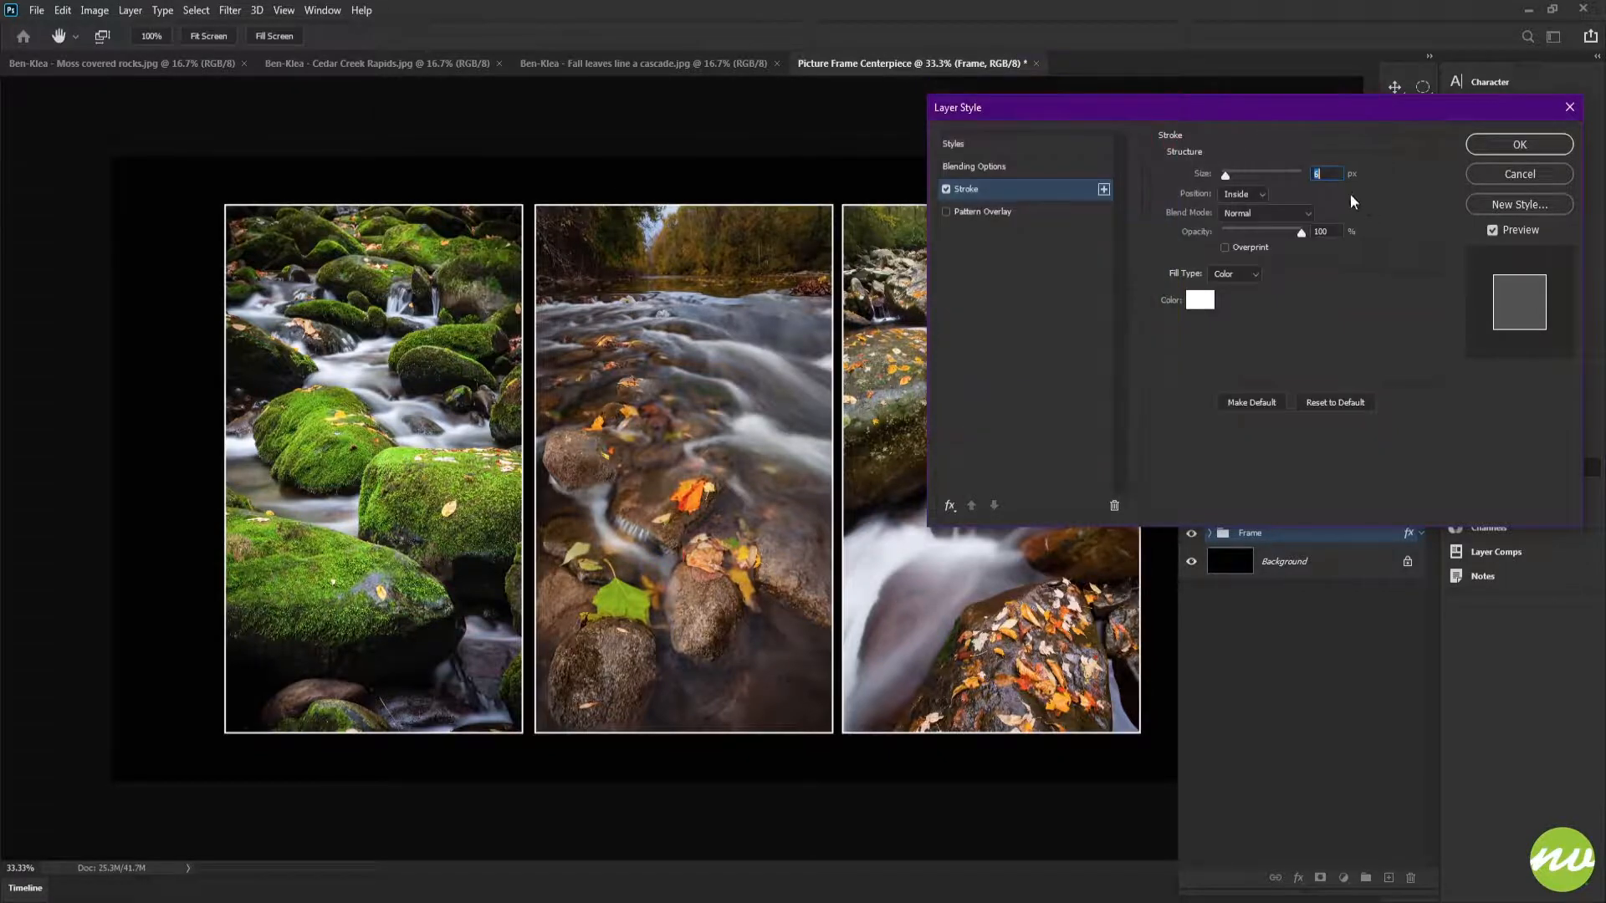
key("Up")
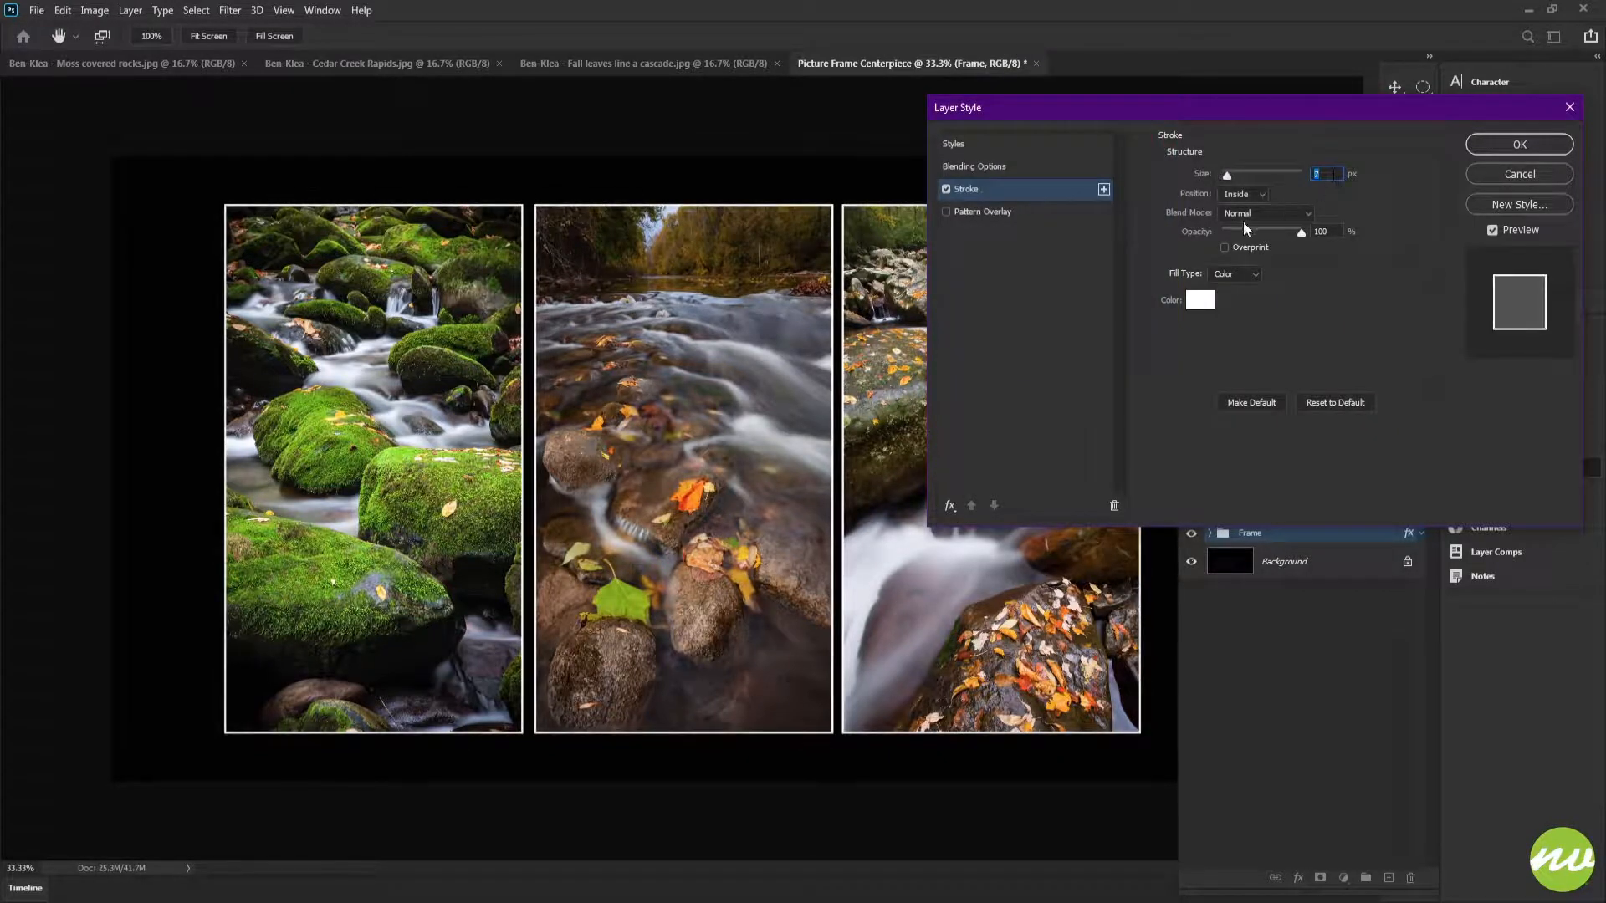
left_click(1490, 144)
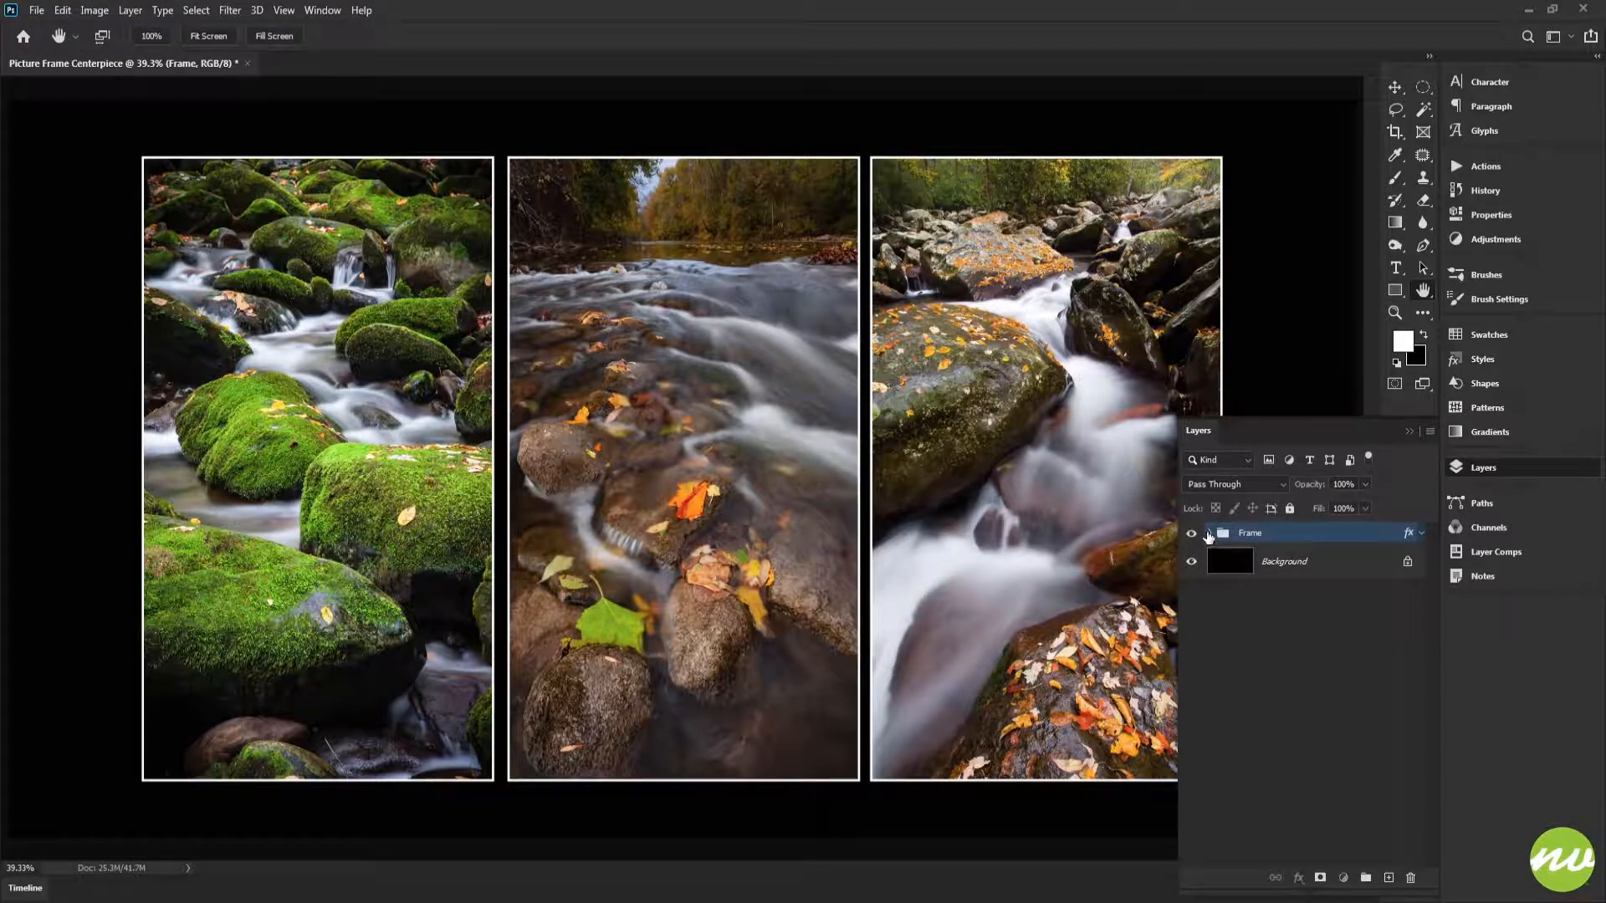
Step: Expand the Frame group and save the layered document as Picture Frame Centerpiece.psd in the Workfiles folder
left_click(1210, 533)
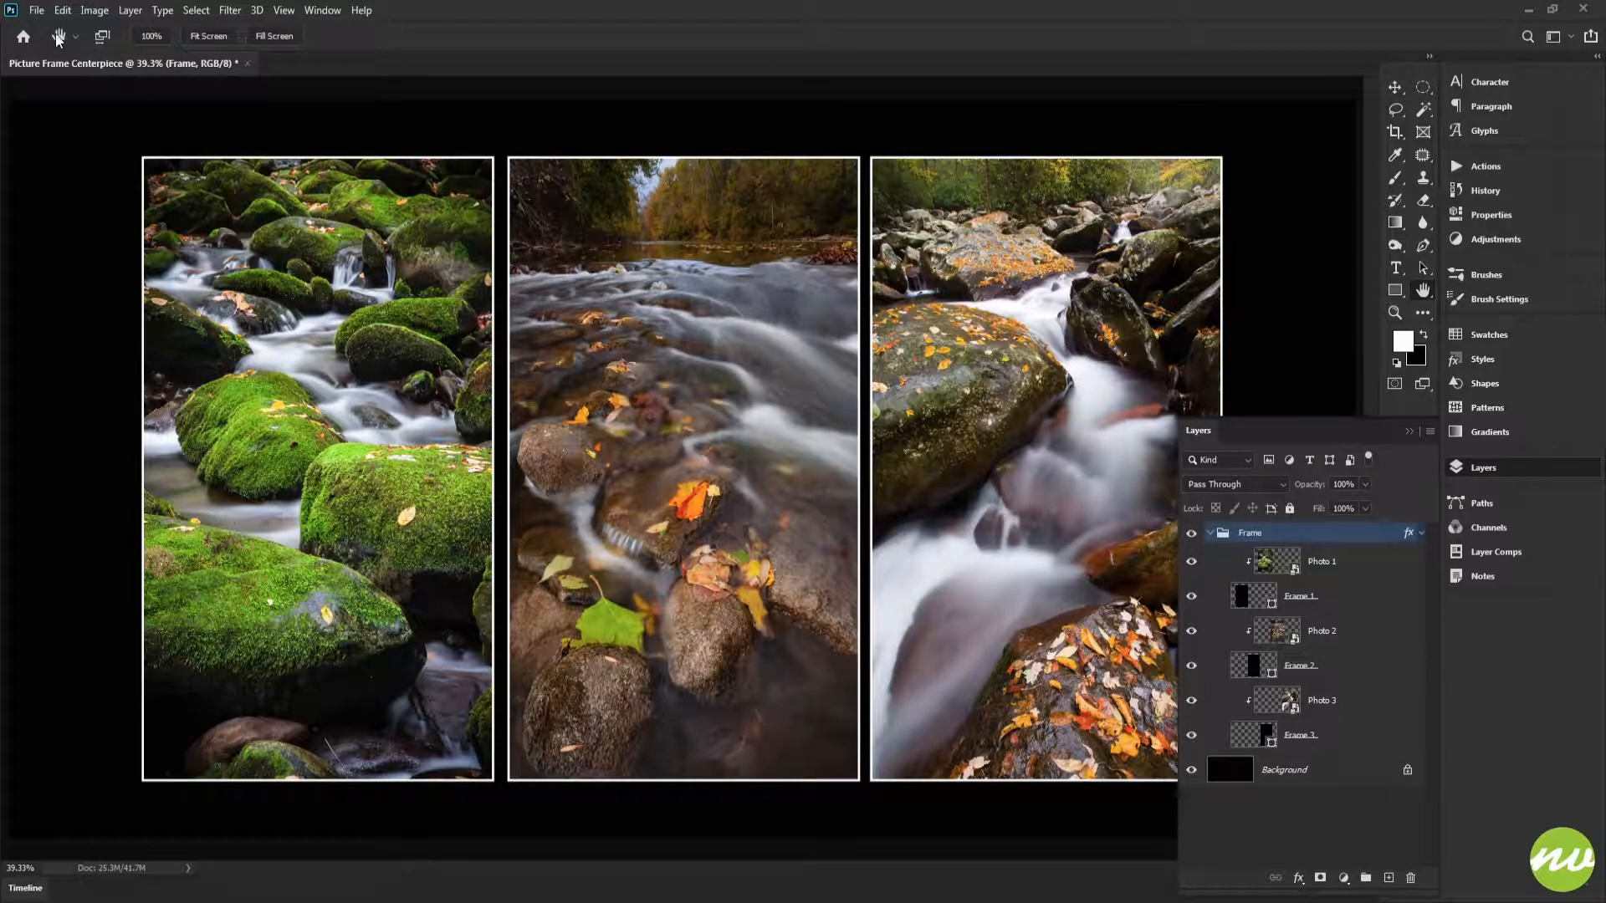
left_click(36, 10)
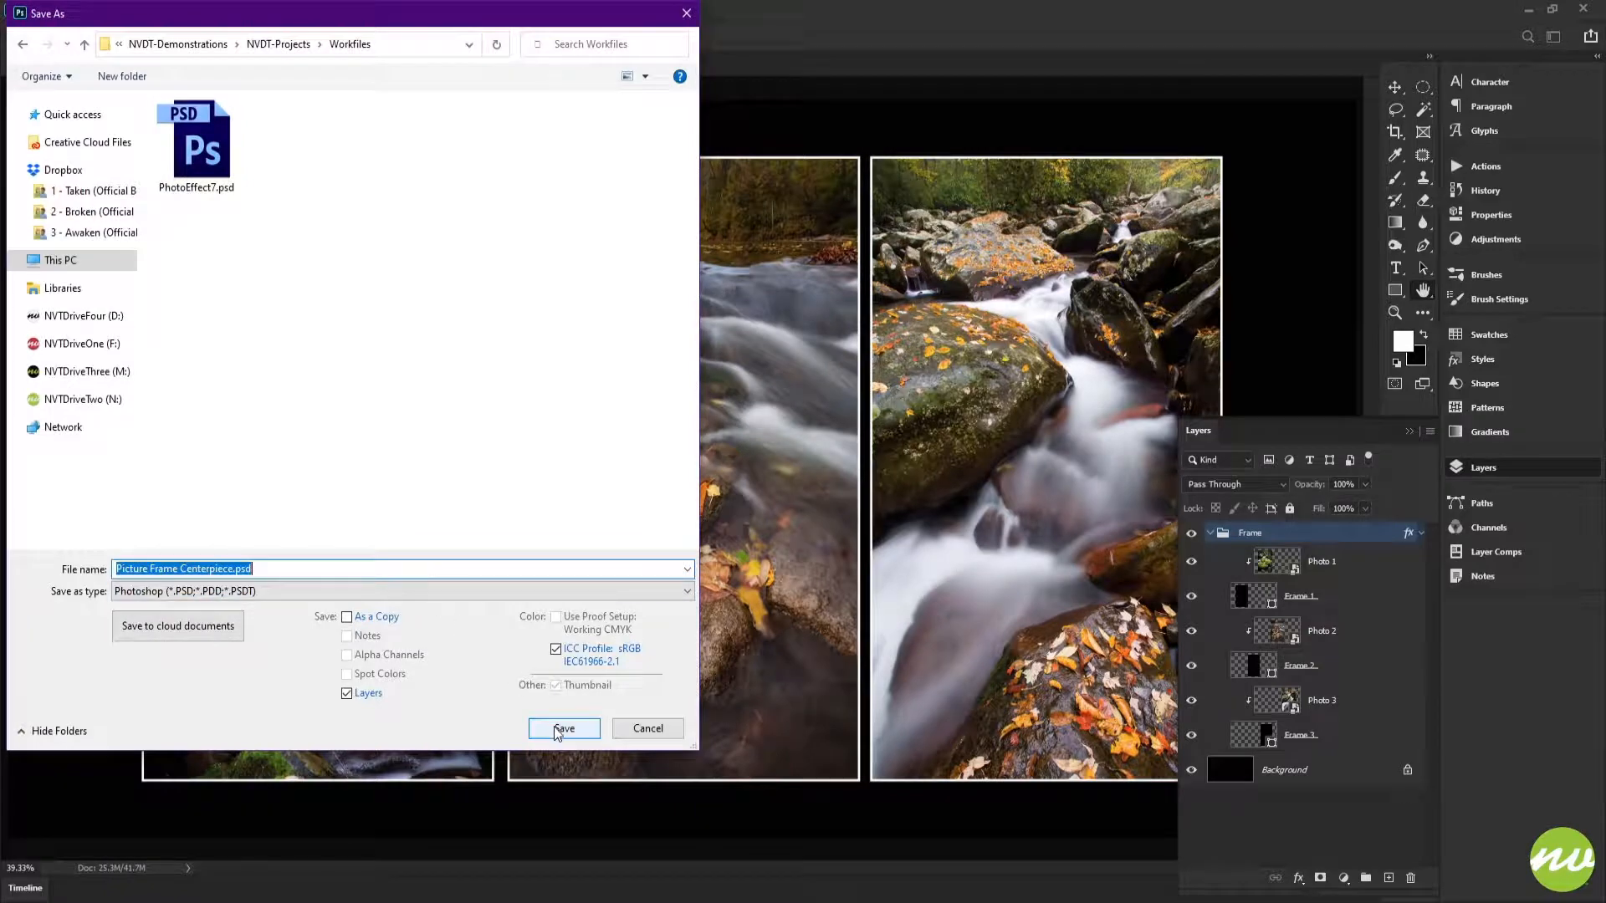
left_click(558, 728)
left_click(880, 286)
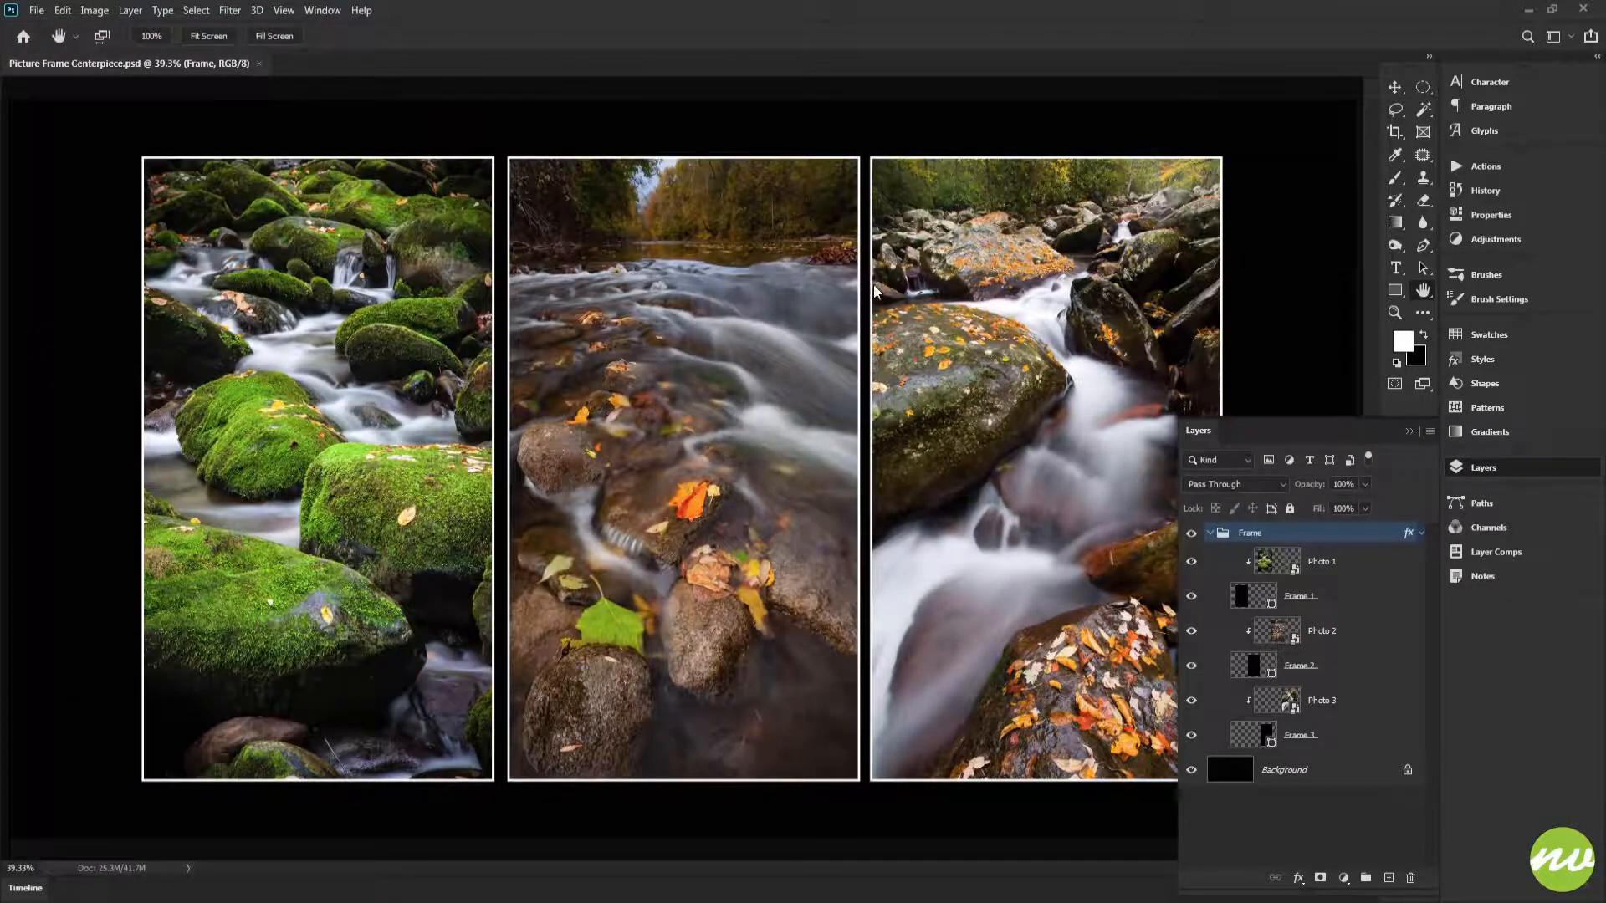
Step: Save a JPEG copy as Picture Frame Centerpiece.jpg in the Previews folder
left_click(37, 10)
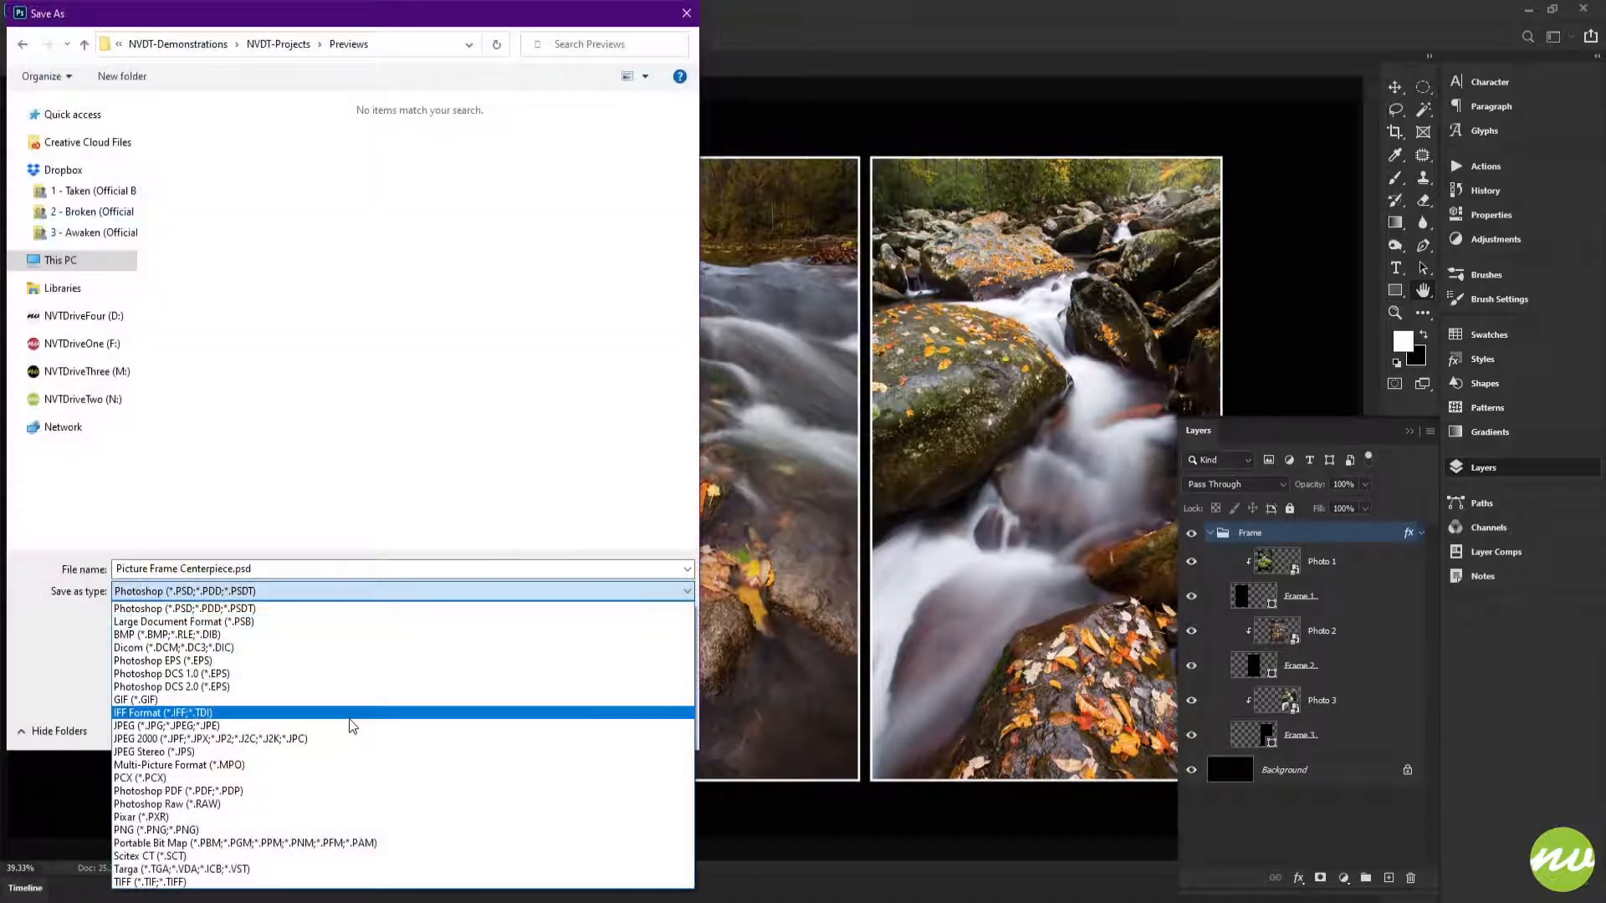
left_click(351, 725)
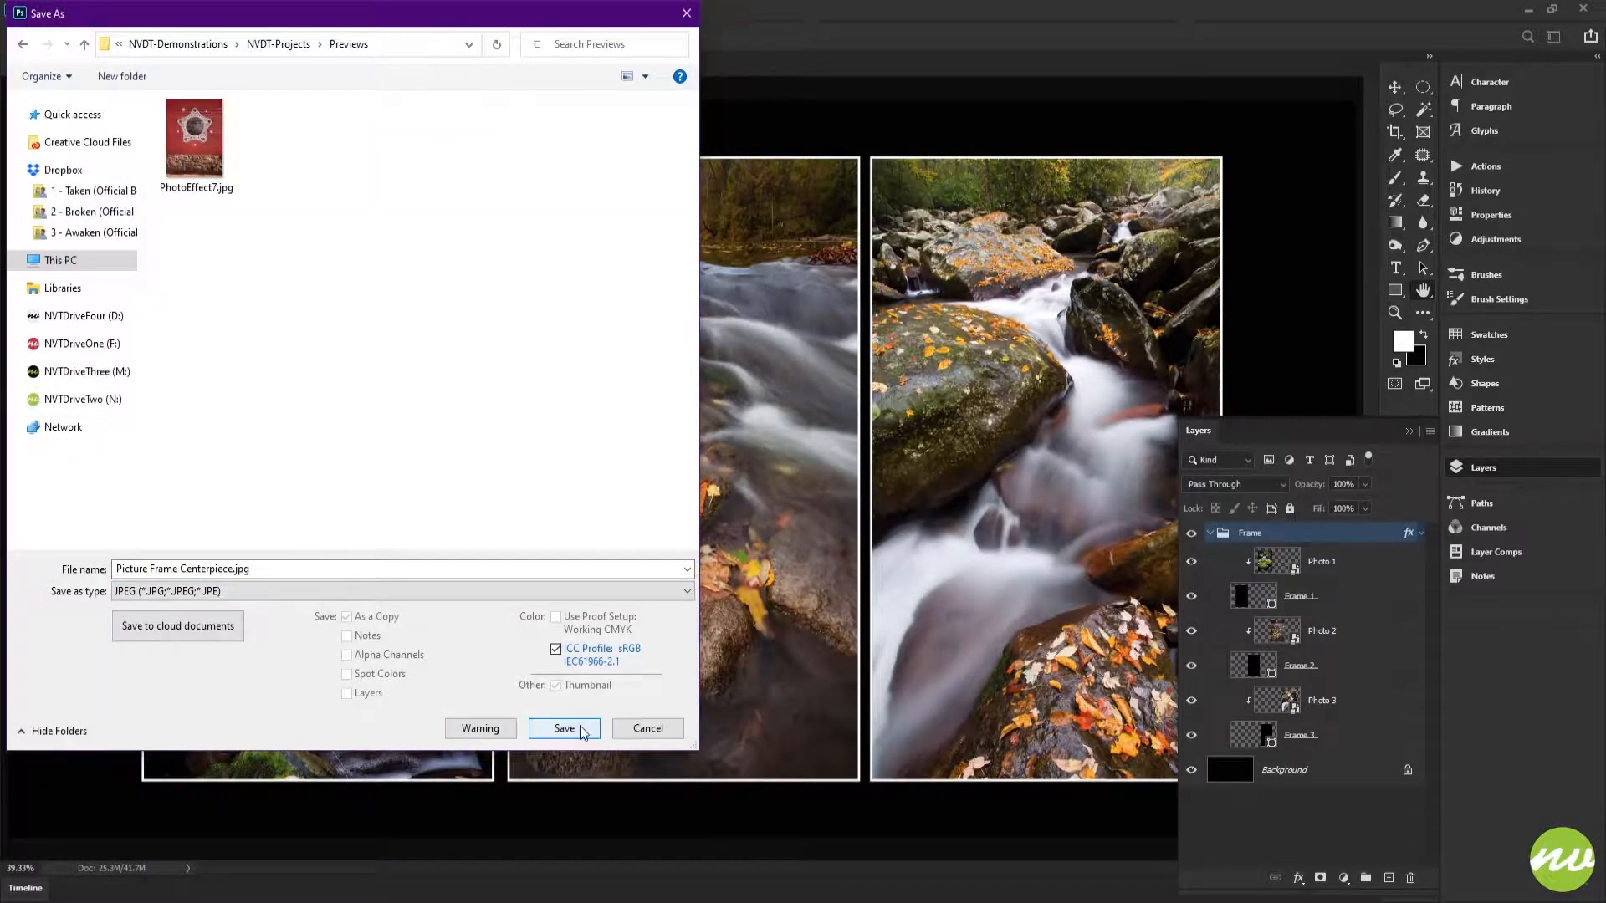
left_click(558, 728)
left_click(866, 240)
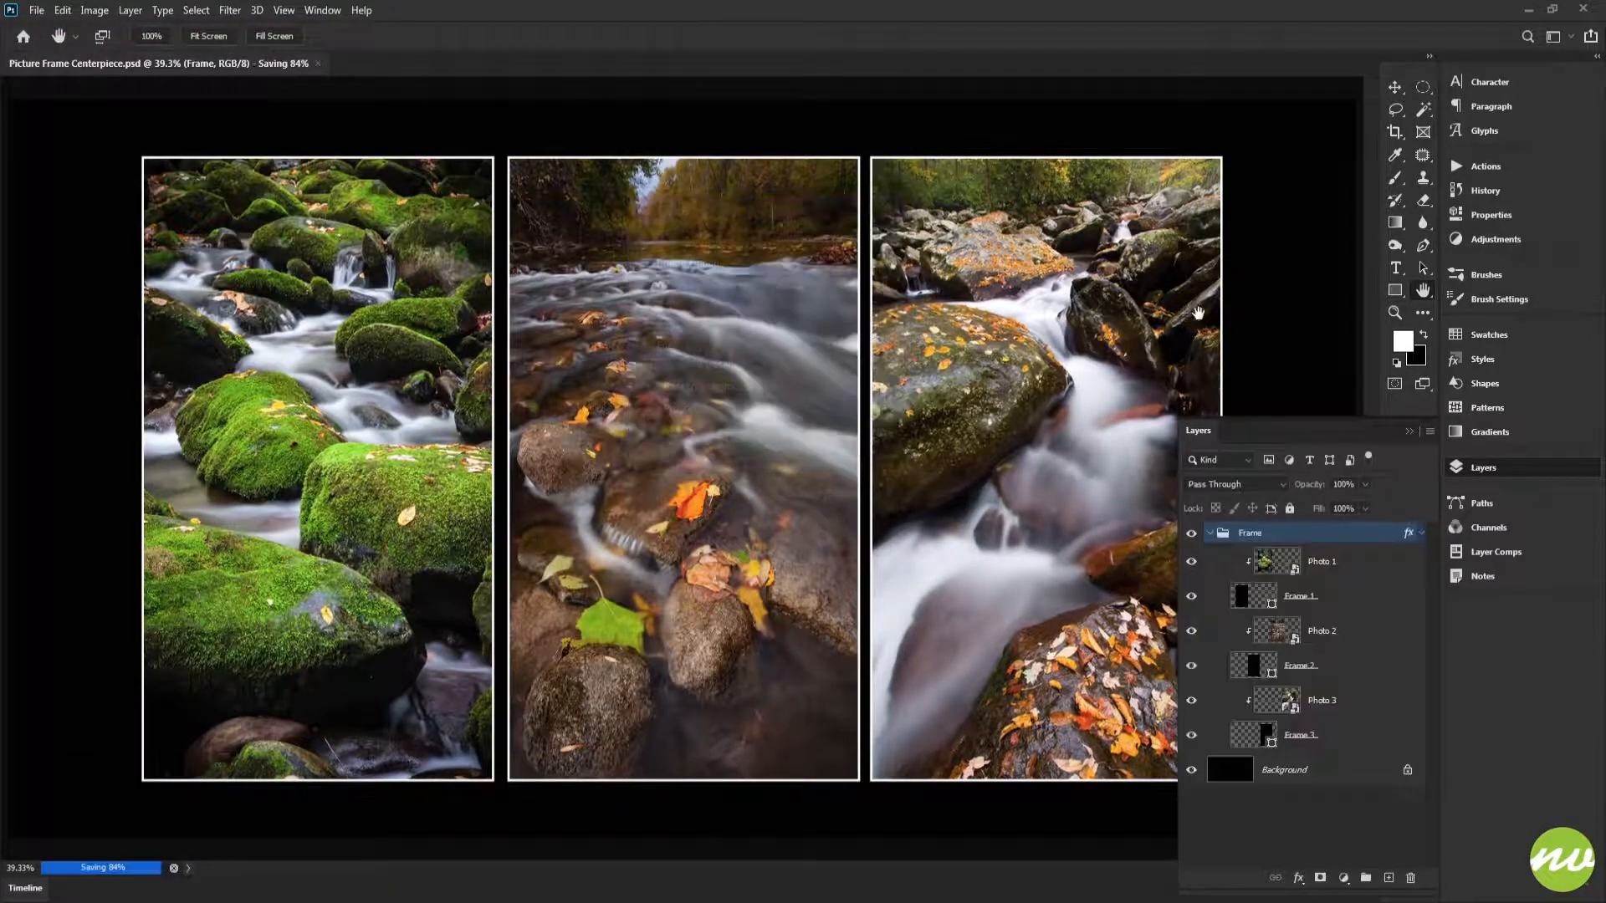
Step: View the finished centerpiece fitted to the screen with the interface panels hidden
key("Tab")
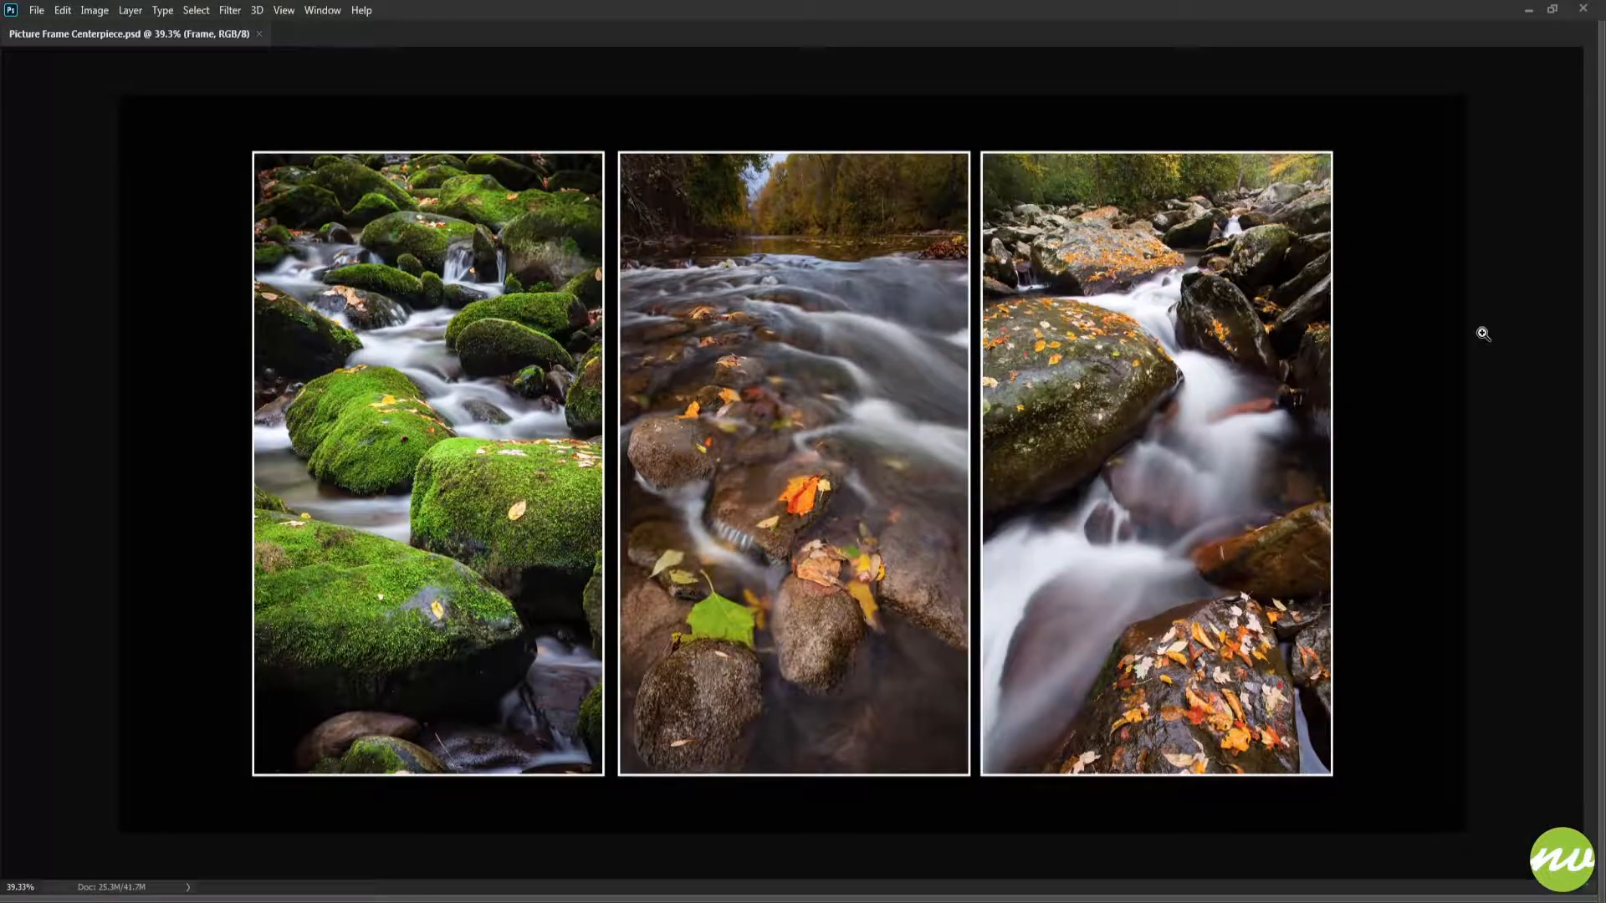
key("ctrl+0")
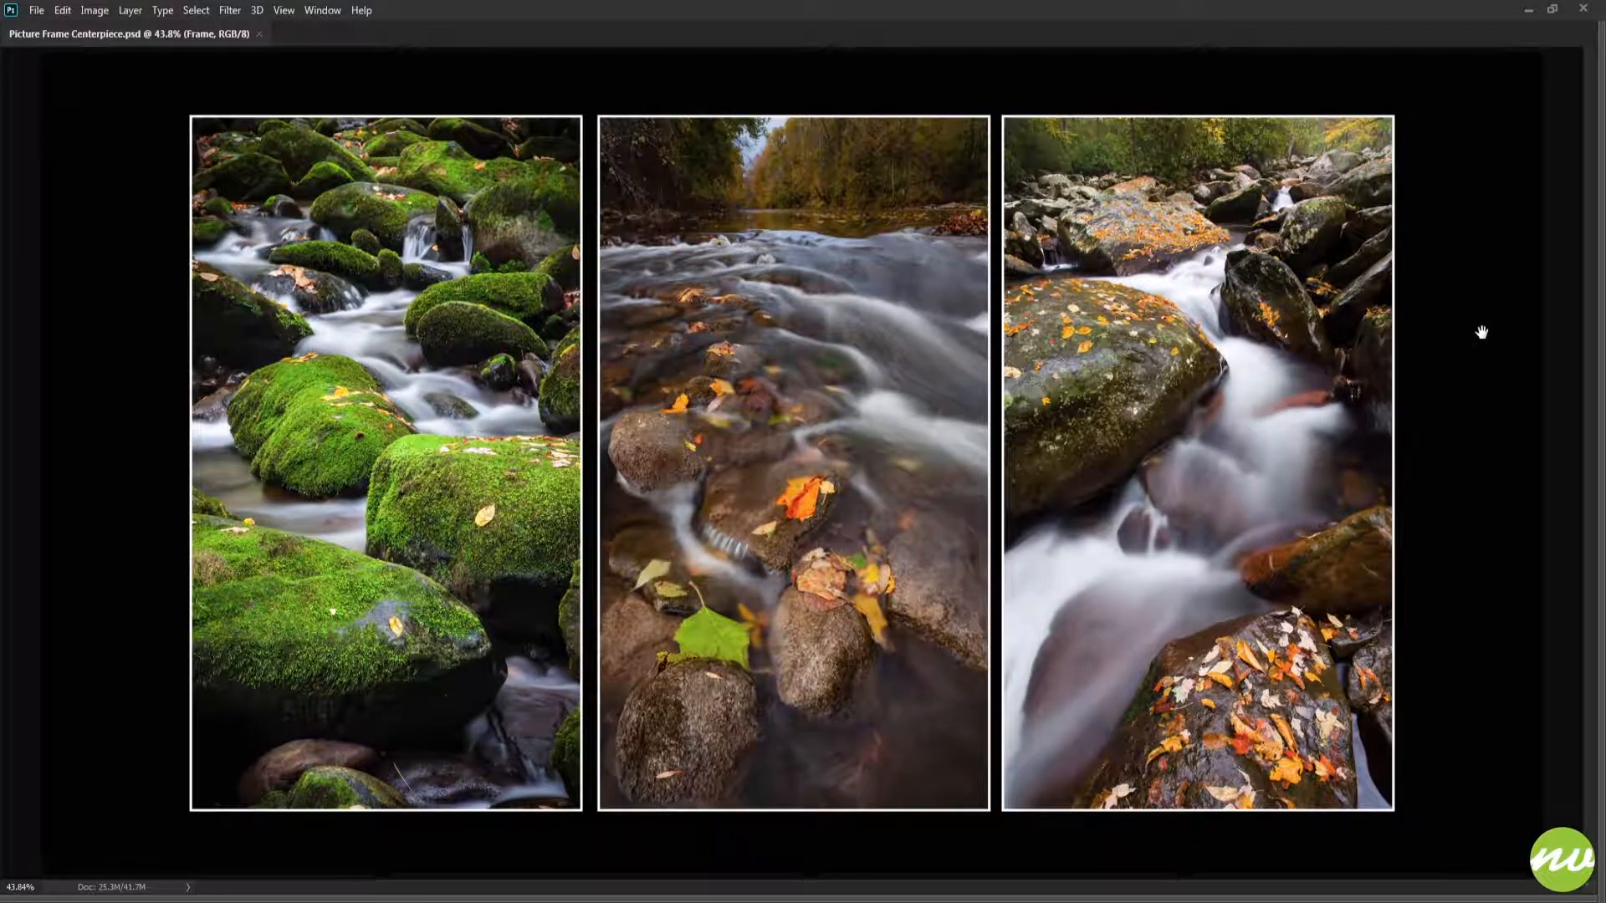